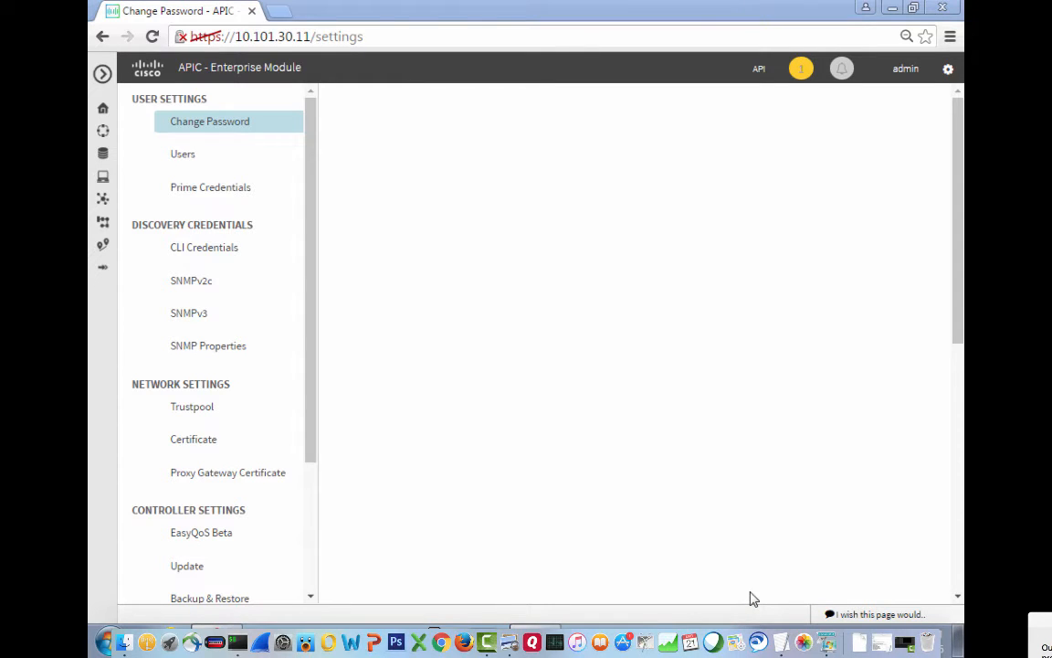
Scroll the settings page to the top and open CLI Credentials under Discovery Credentials.
{"action": "left_click", "coordinate": [957, 581]}
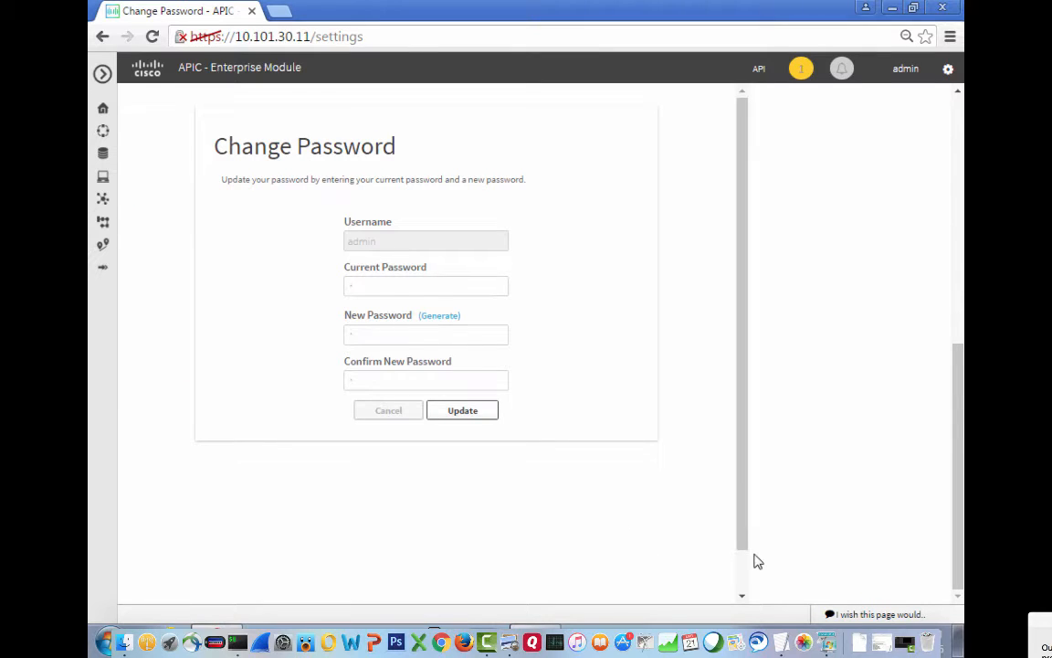
{"action": "left_click", "coordinate": [958, 152]}
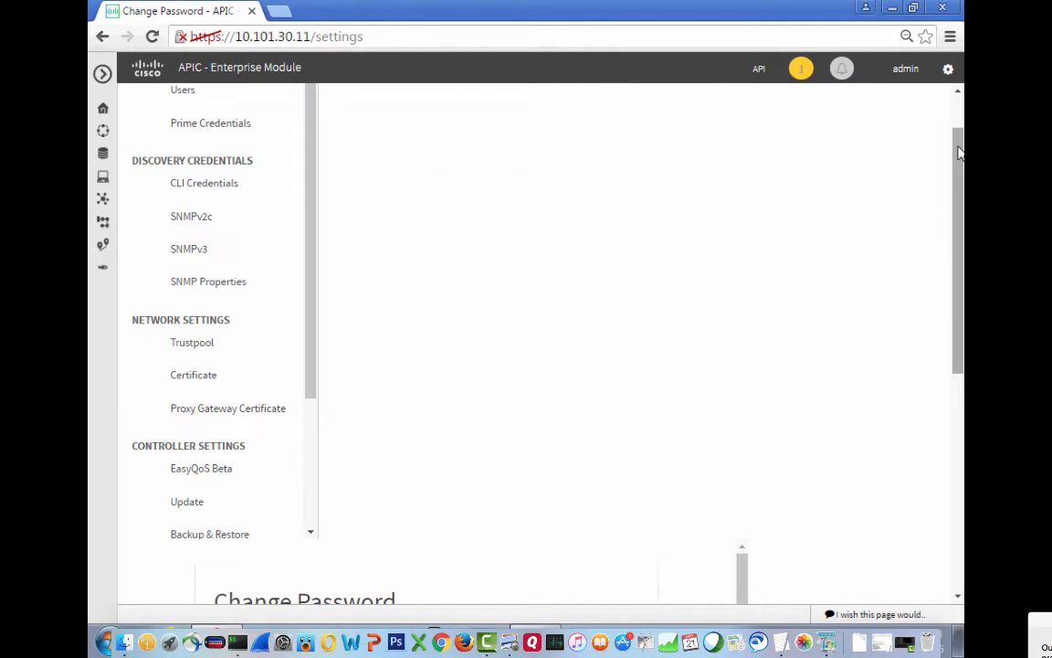
{"action": "left_click_drag", "start_coordinate": [958, 147], "coordinate": [956, 101]}
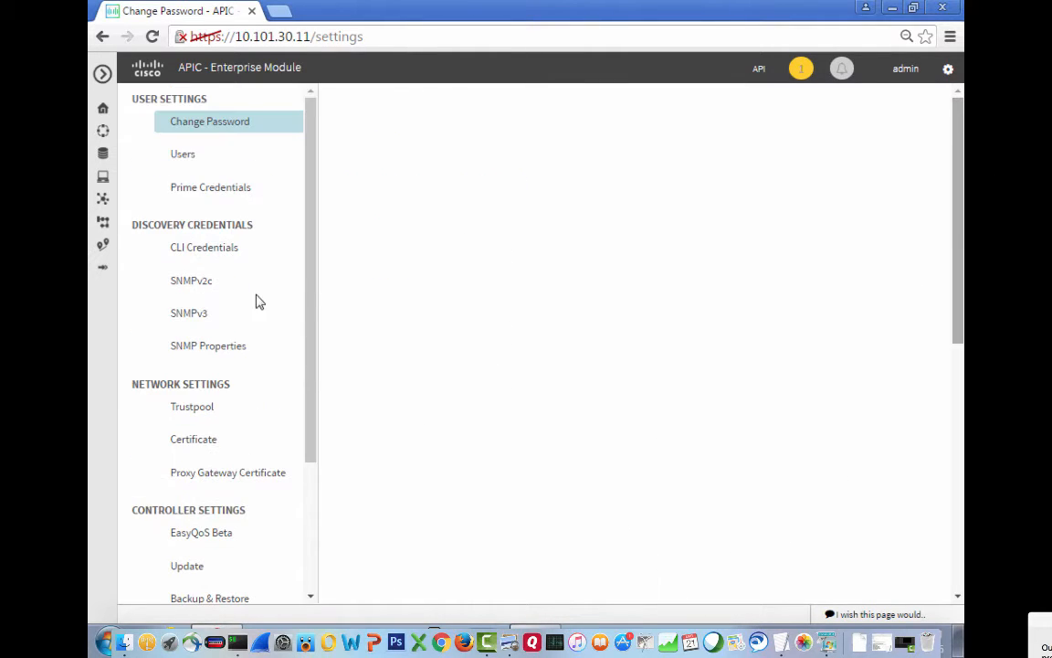
{"action": "left_click", "coordinate": [183, 254]}
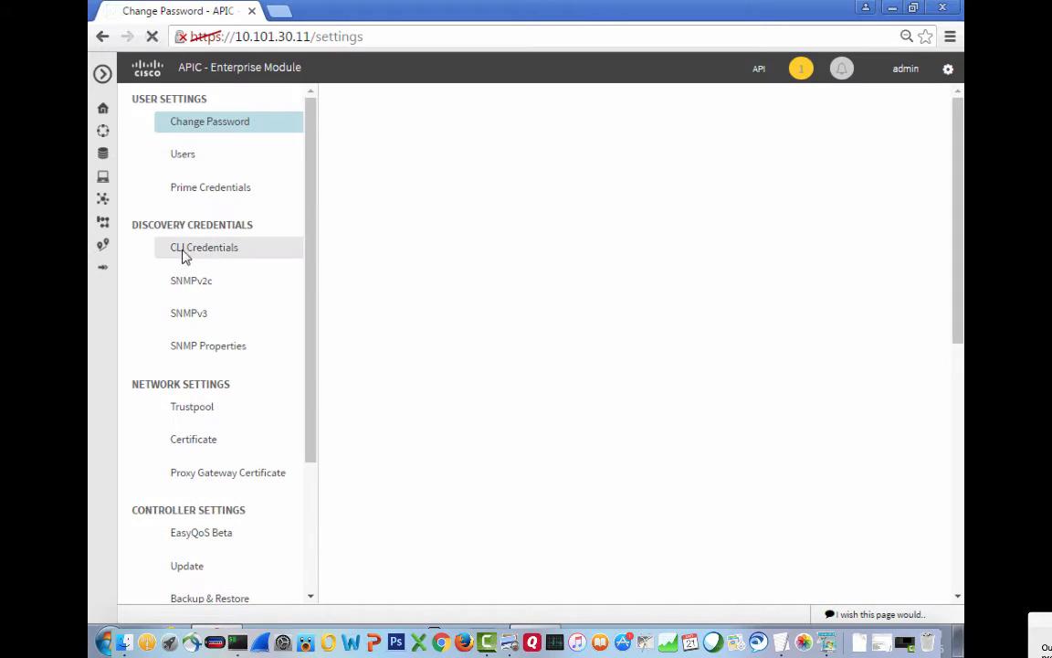
Enter CLI username admin with its password and password confirmation.
{"action": "left_click", "coordinate": [958, 544]}
{"action": "left_click", "coordinate": [374, 429]}
{"action": "type", "text": "admin"}
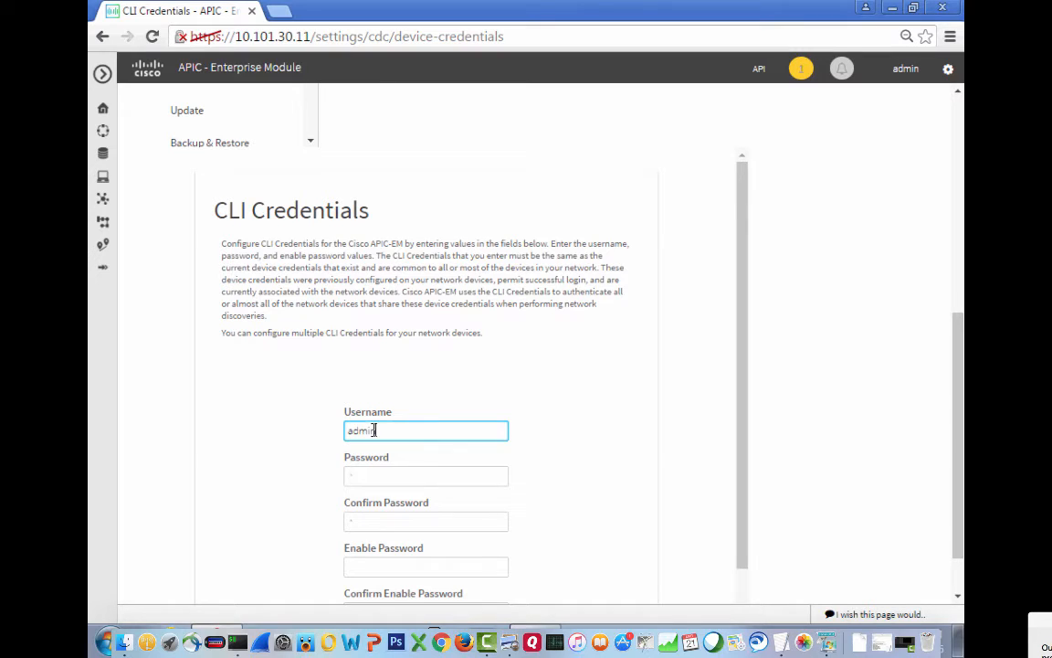
{"action": "key", "text": "Tab"}
{"action": "type", "text": "•••••"}
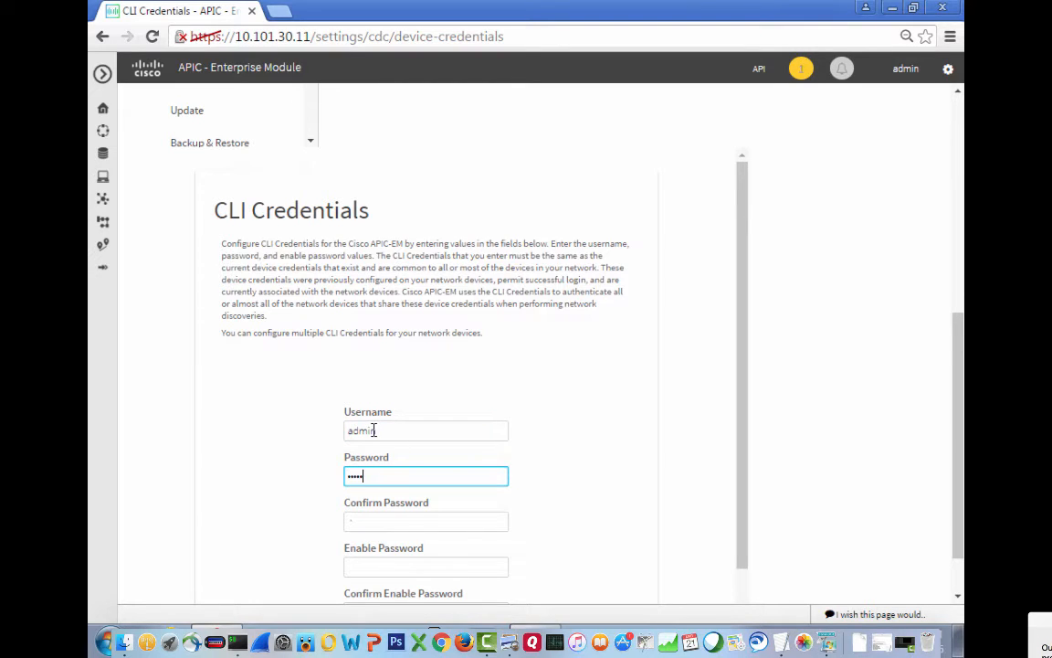
{"action": "type", "text": "•••"}
{"action": "key", "text": "Tab"}
{"action": "type", "text": "••••••••"}
Enter and confirm the enable password, then add the CLI credential set.
{"action": "key", "text": "Tab"}
{"action": "type", "text": "•••••••"}
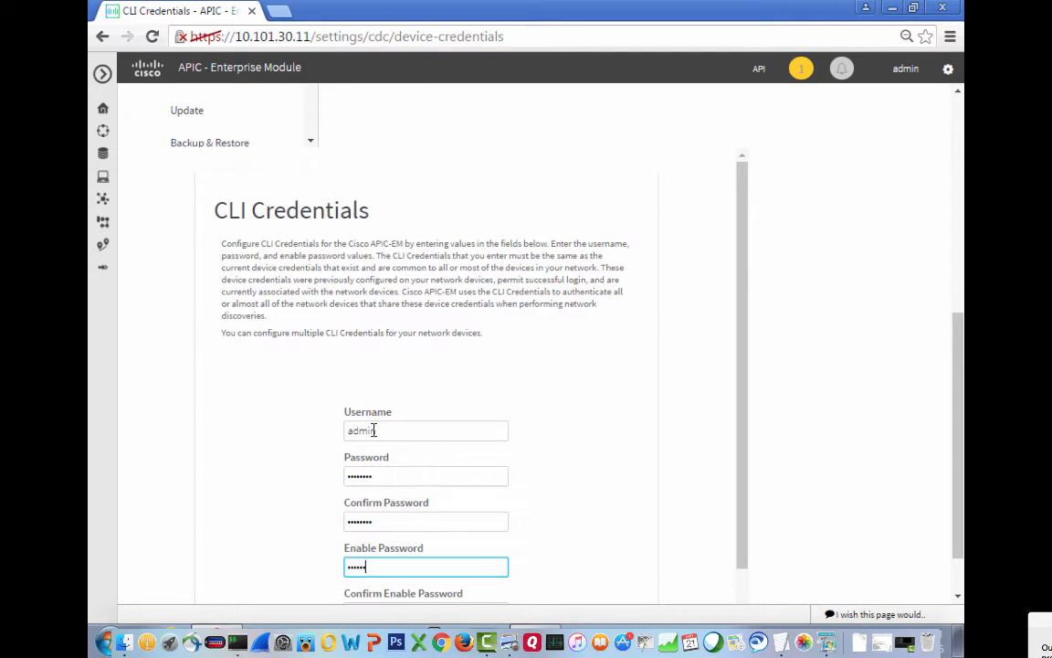
{"action": "type", "text": "•"}
{"action": "key", "text": "Tab"}
{"action": "type", "text": "••••••••"}
{"action": "left_click", "coordinate": [433, 583]}
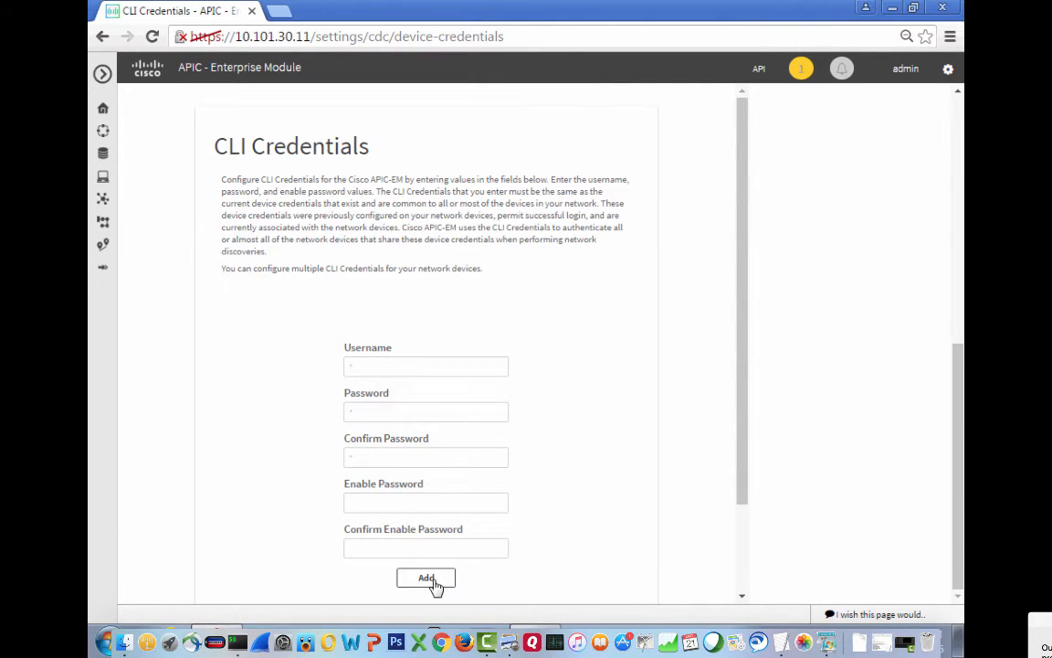
{"action": "left_click", "coordinate": [957, 170]}
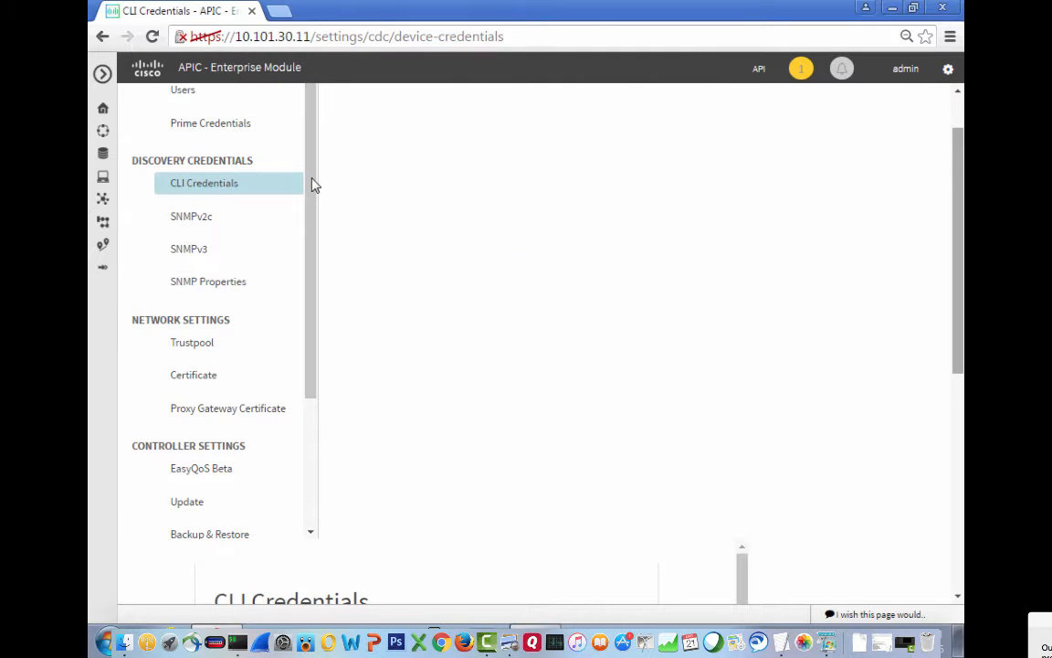
{"action": "left_click", "coordinate": [191, 223]}
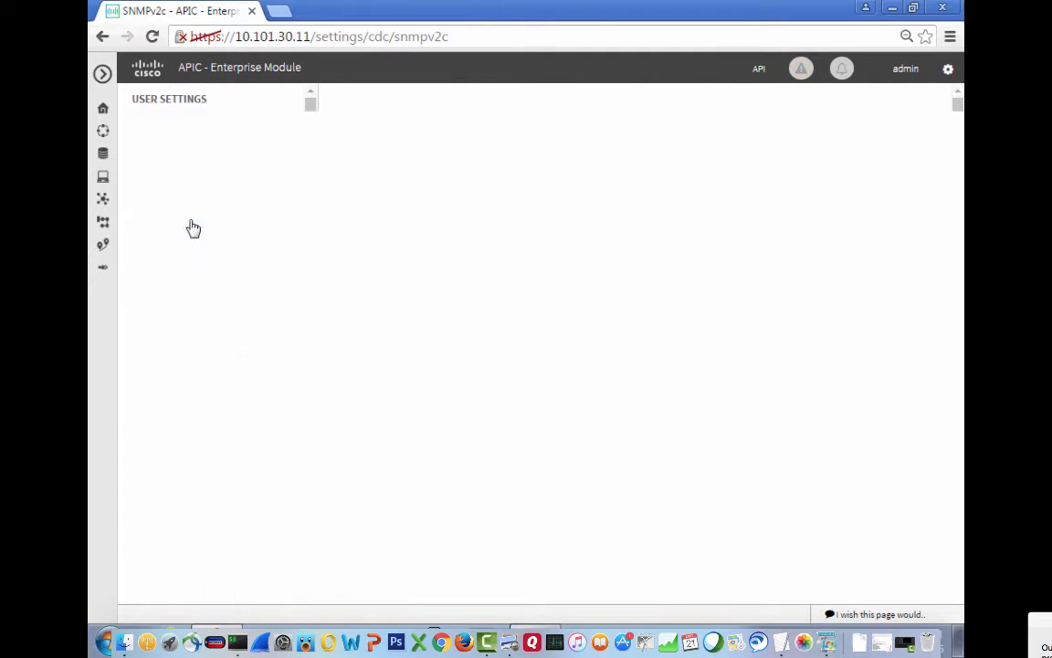
Save an SNMPv2c read community named Public with its community string confirmed.
{"action": "left_click", "coordinate": [957, 572]}
{"action": "left_click", "coordinate": [378, 276]}
{"action": "type", "text": "Public"}
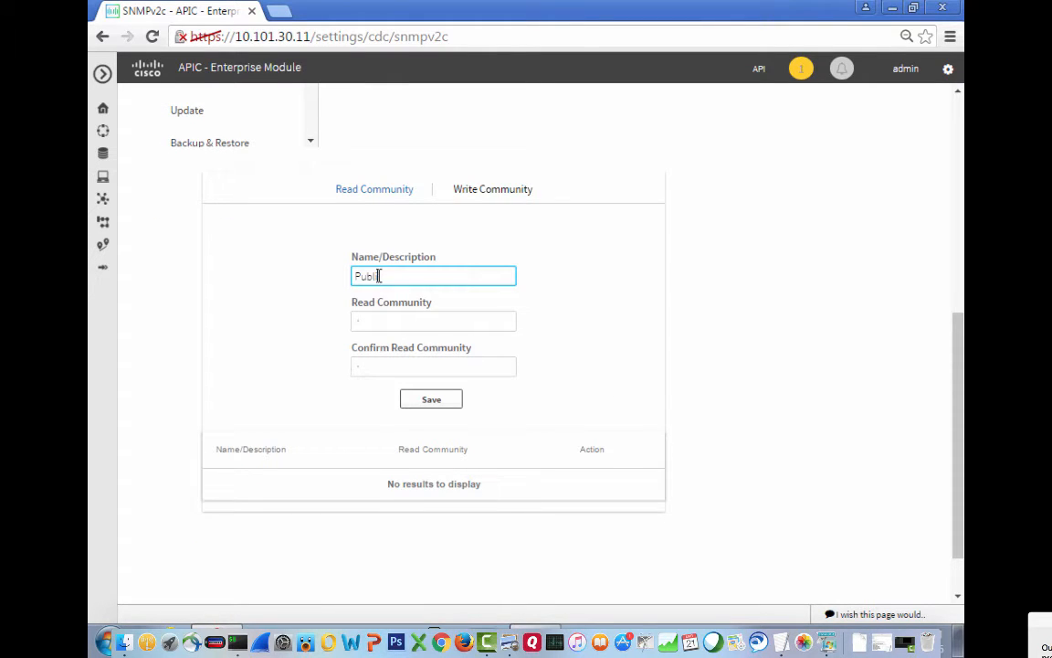
{"action": "key", "text": "Tab"}
{"action": "type", "text": "public"}
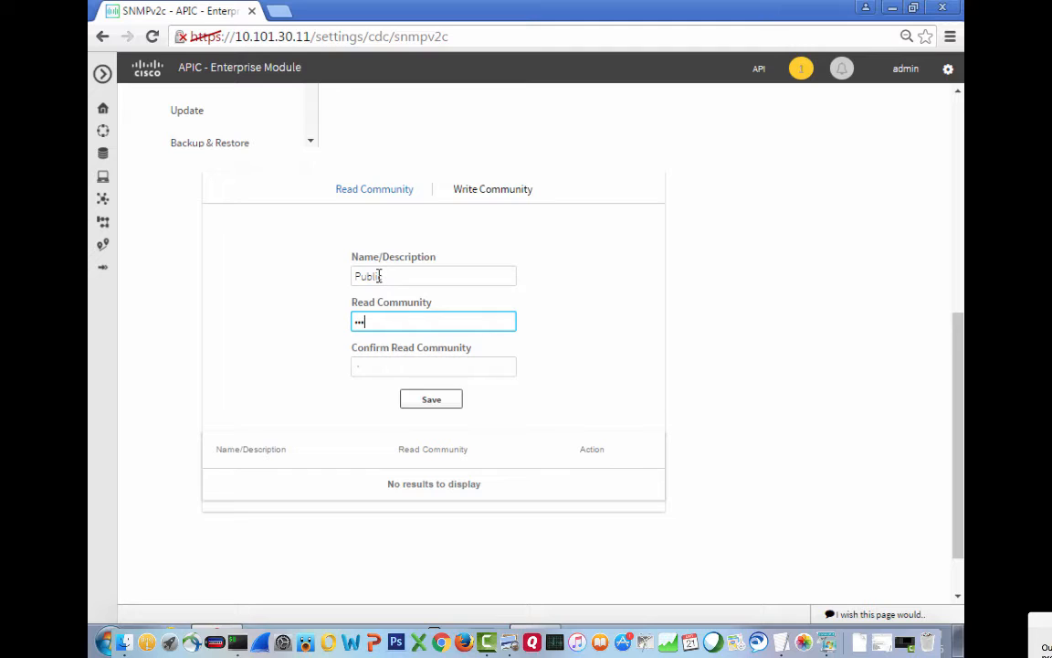
{"action": "key", "text": "BackSpace"}
{"action": "key", "text": "BackSpace"}
{"action": "key", "text": "BackSpace"}
{"action": "key", "text": "BackSpace"}
{"action": "key", "text": "BackSpace"}
{"action": "key", "text": "BackSpace"}
{"action": "type", "text": "public"}
{"action": "key", "text": "Tab"}
{"action": "type", "text": "public"}
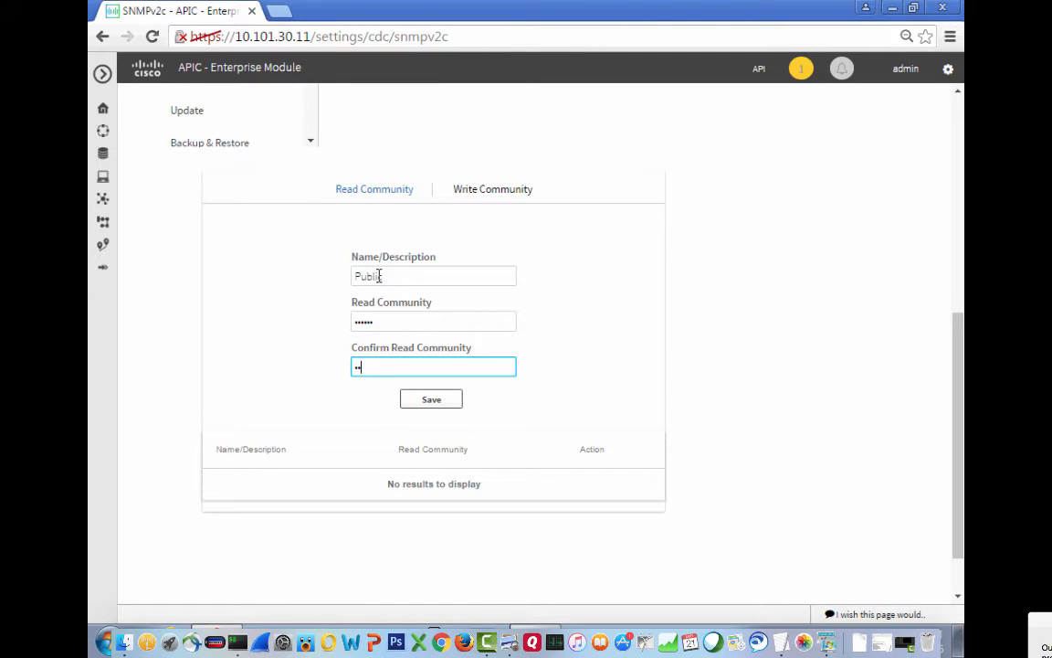
{"action": "left_click", "coordinate": [429, 404]}
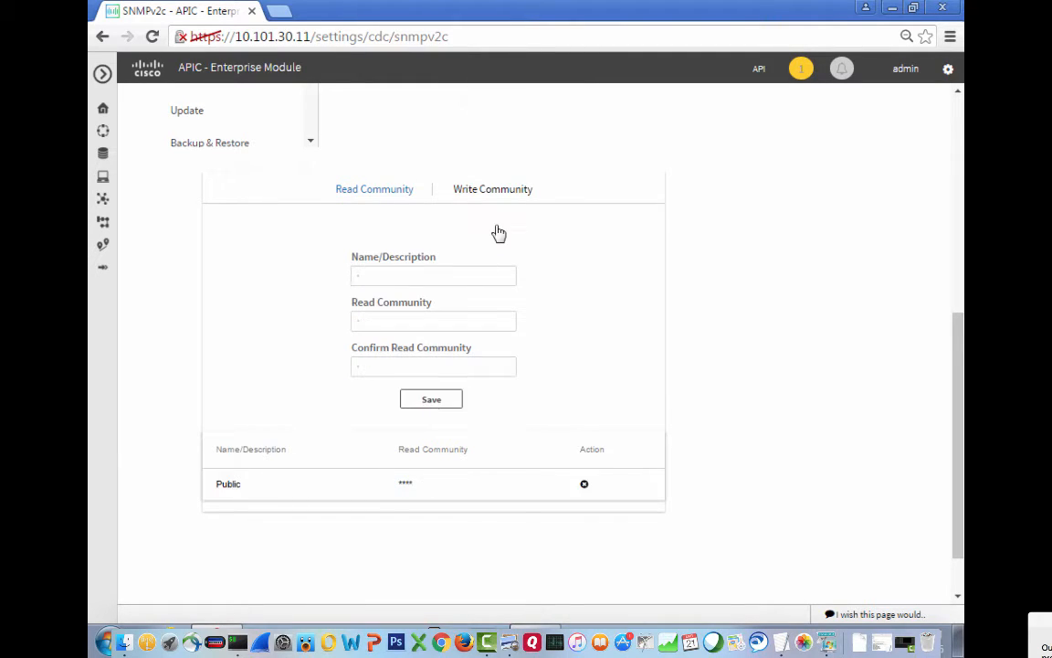
Save an SNMPv2c write community named Private with its community string confirmed.
{"action": "left_click", "coordinate": [488, 194]}
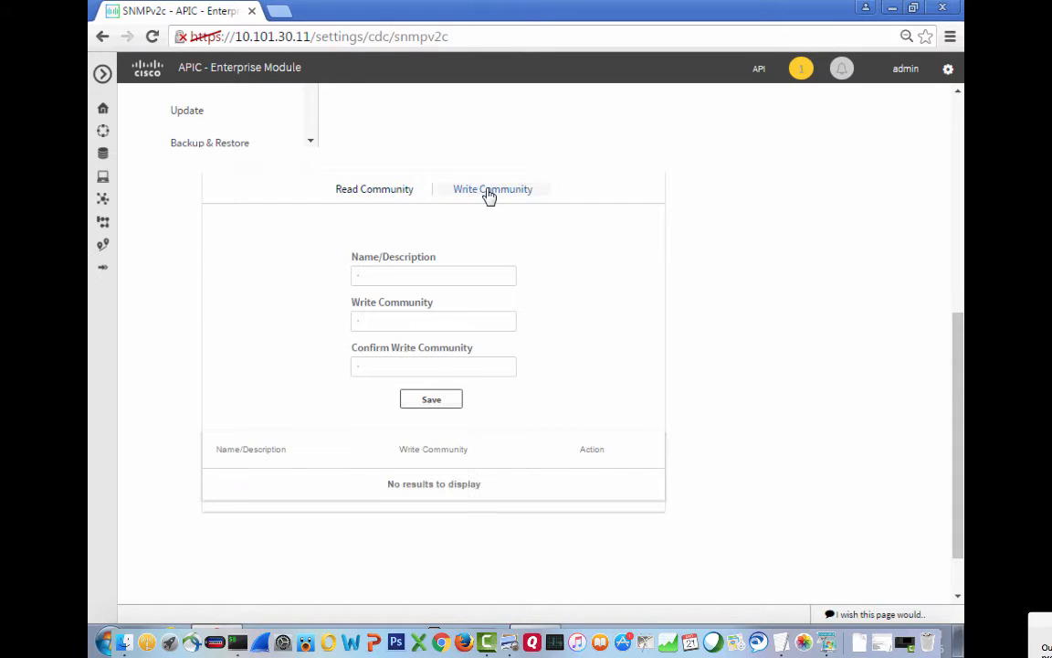
{"action": "left_click", "coordinate": [389, 276]}
{"action": "type", "text": "Private"}
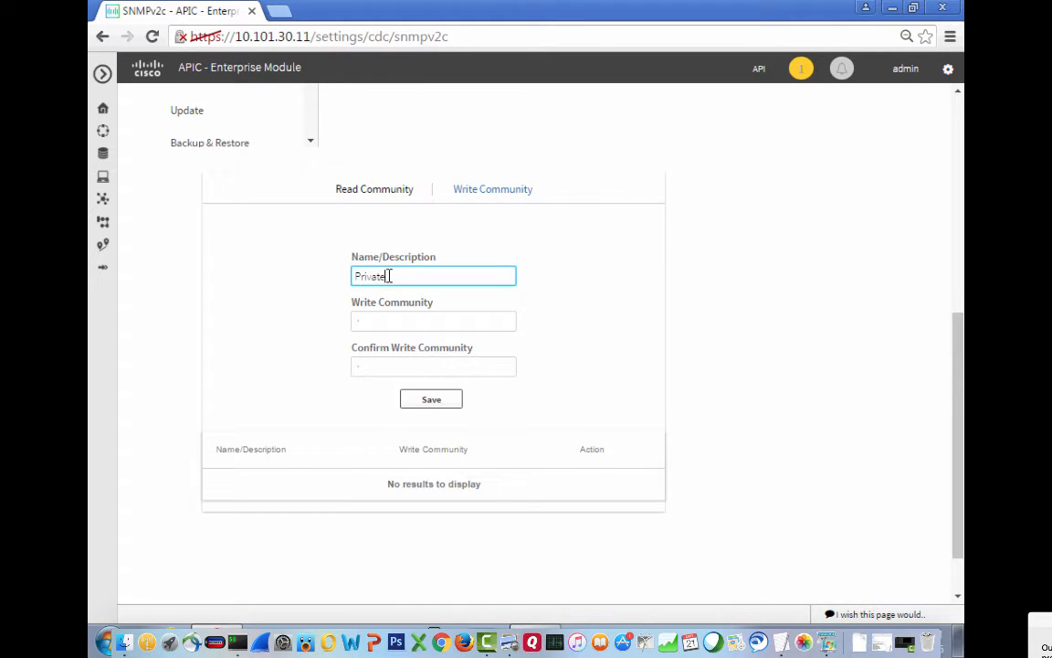
{"action": "key", "text": "Tab"}
{"action": "type", "text": "private"}
{"action": "key", "text": "Tab"}
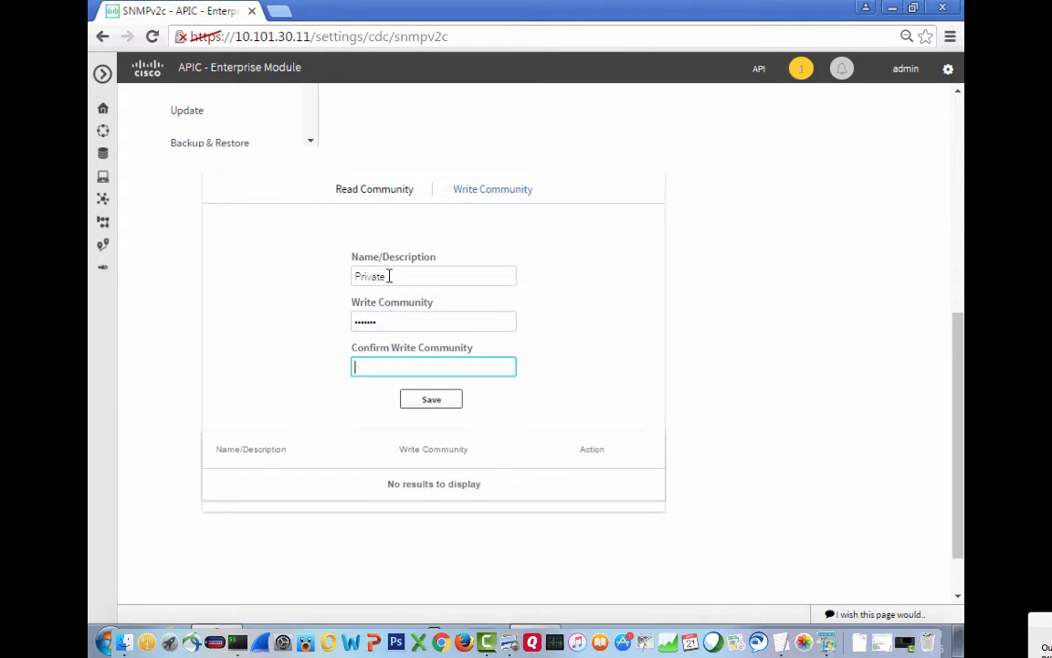
{"action": "type", "text": "private"}
{"action": "left_click", "coordinate": [430, 405]}
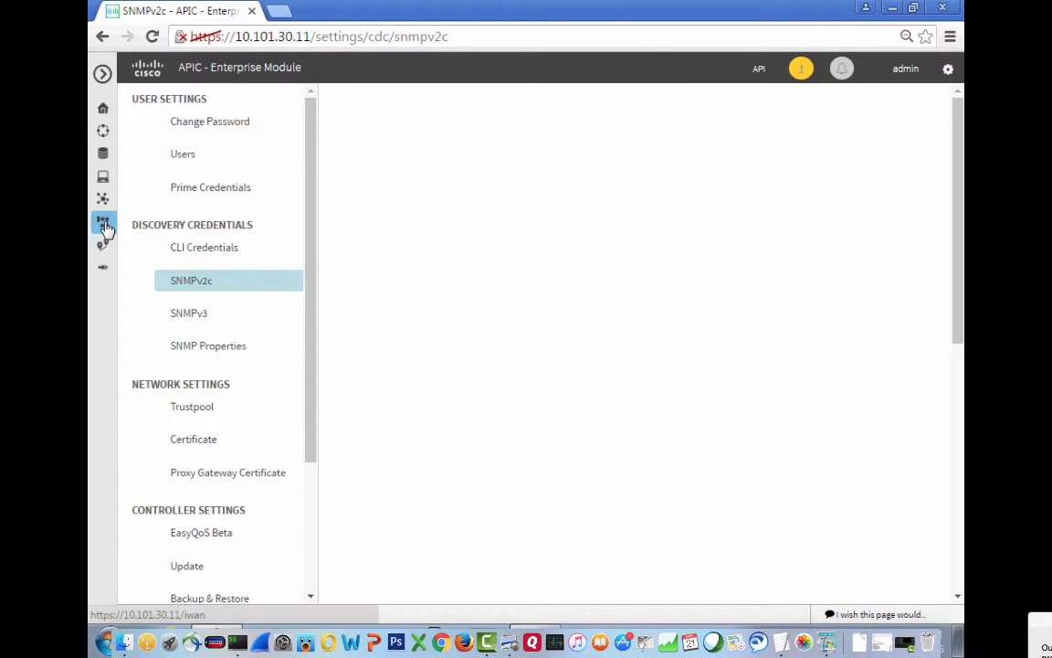
Open the IWAN application and start Configure Hub Site & Settings.
{"action": "left_click", "coordinate": [102, 75]}
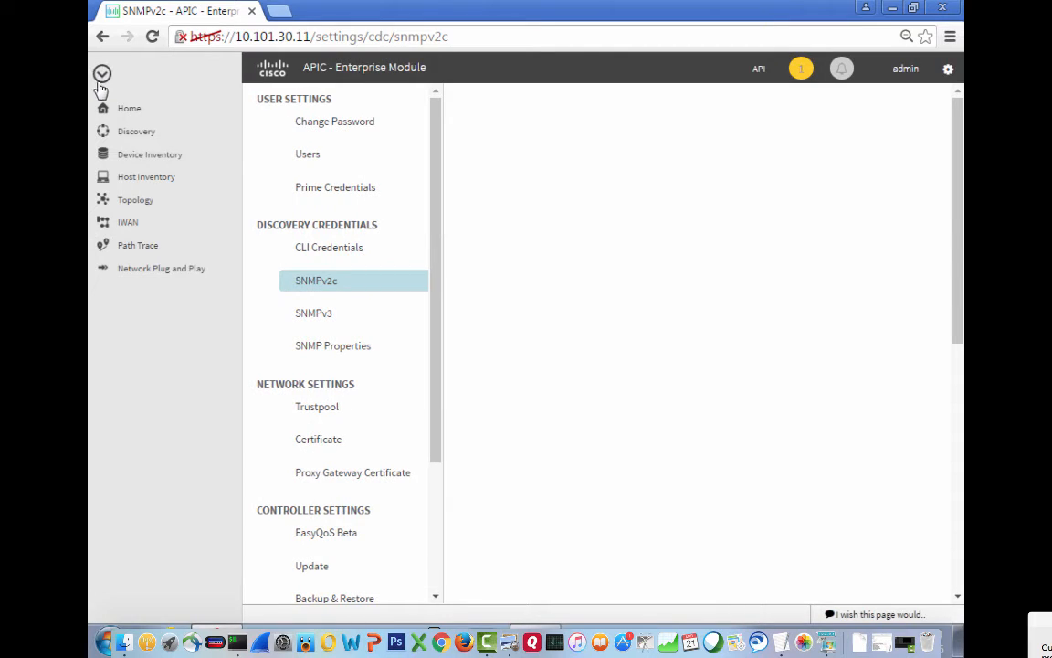
{"action": "left_click", "coordinate": [126, 228]}
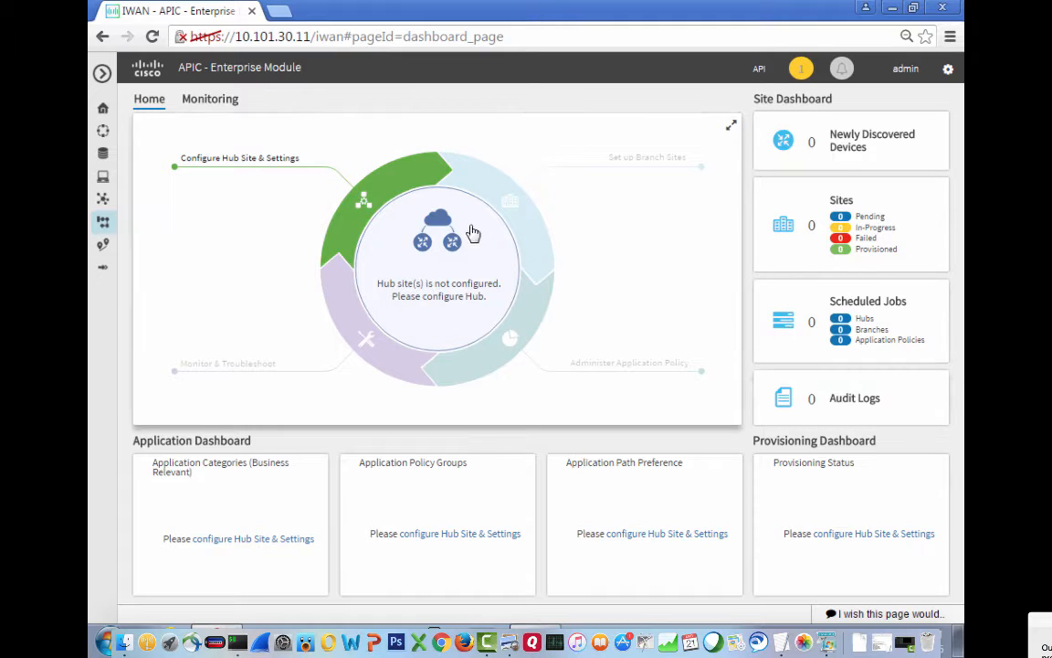
{"action": "left_click", "coordinate": [363, 203]}
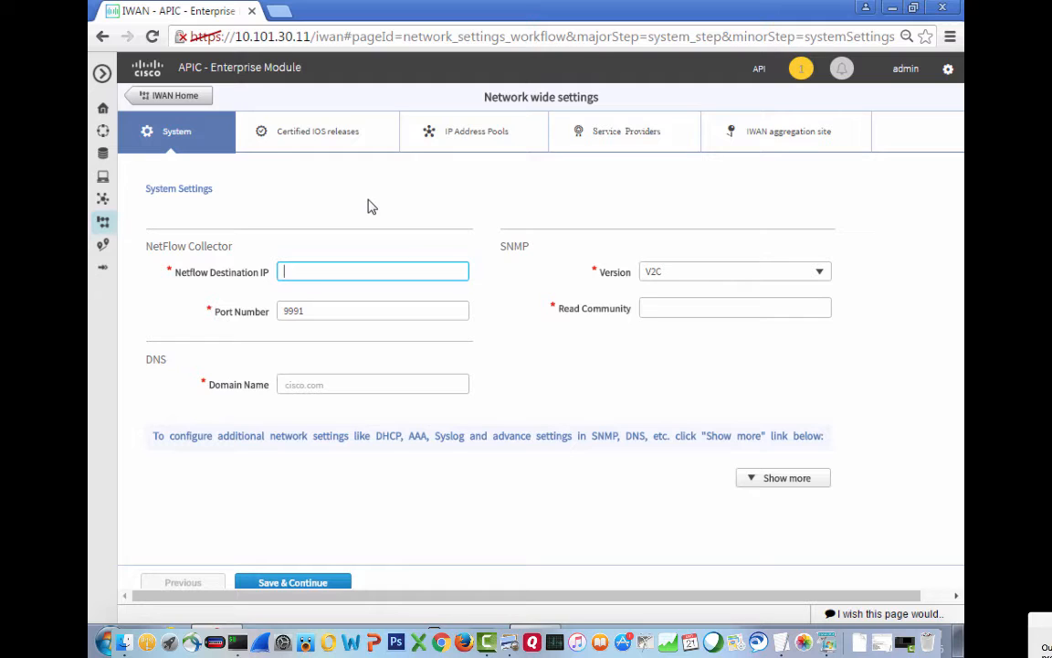
Save System settings: NetFlow 10.101.111.35 port 9991, domain cpoc.com, and the SNMP read community.
{"action": "type", "text": "10.101.111.35"}
{"action": "key", "text": "Tab"}
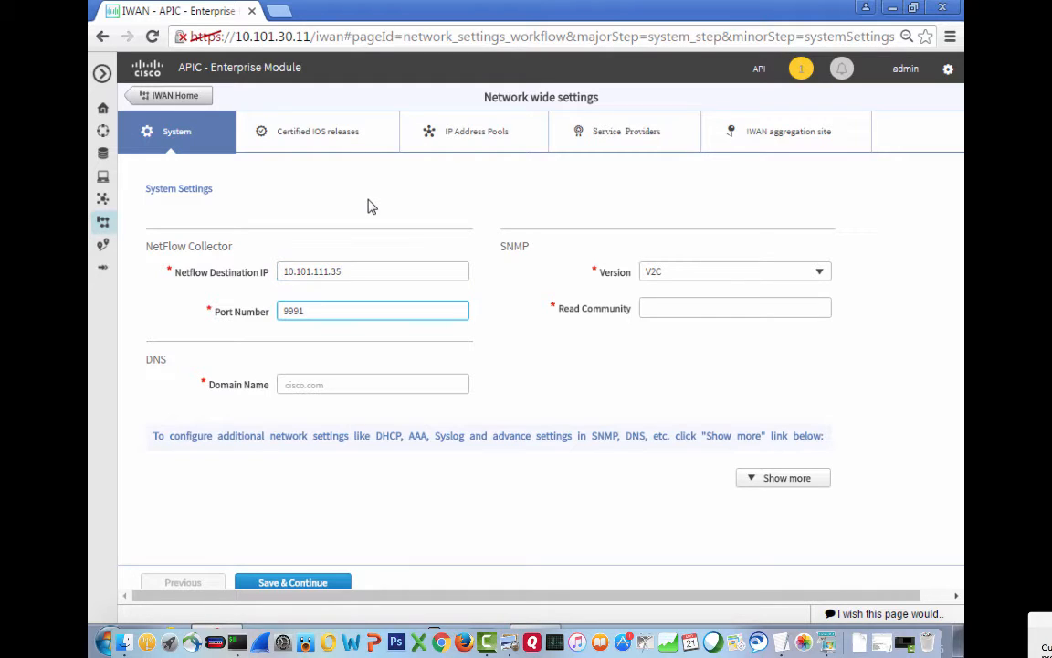
{"action": "key", "text": "Tab"}
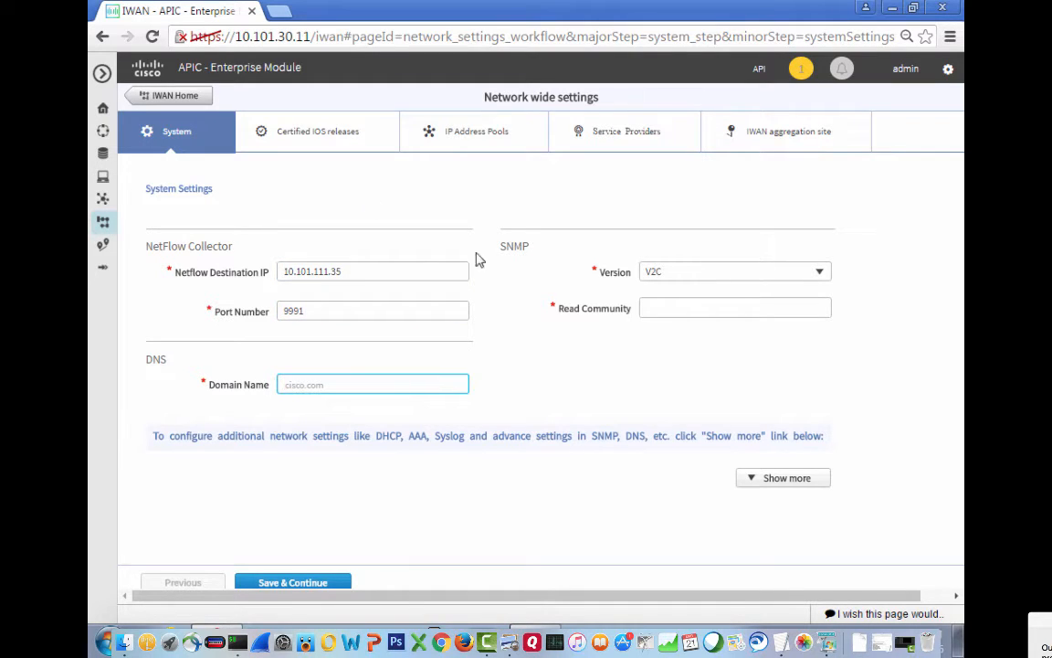
{"action": "type", "text": "cpoc.com"}
{"action": "key", "text": "Tab"}
{"action": "key", "text": "Tab"}
{"action": "type", "text": "••••••"}
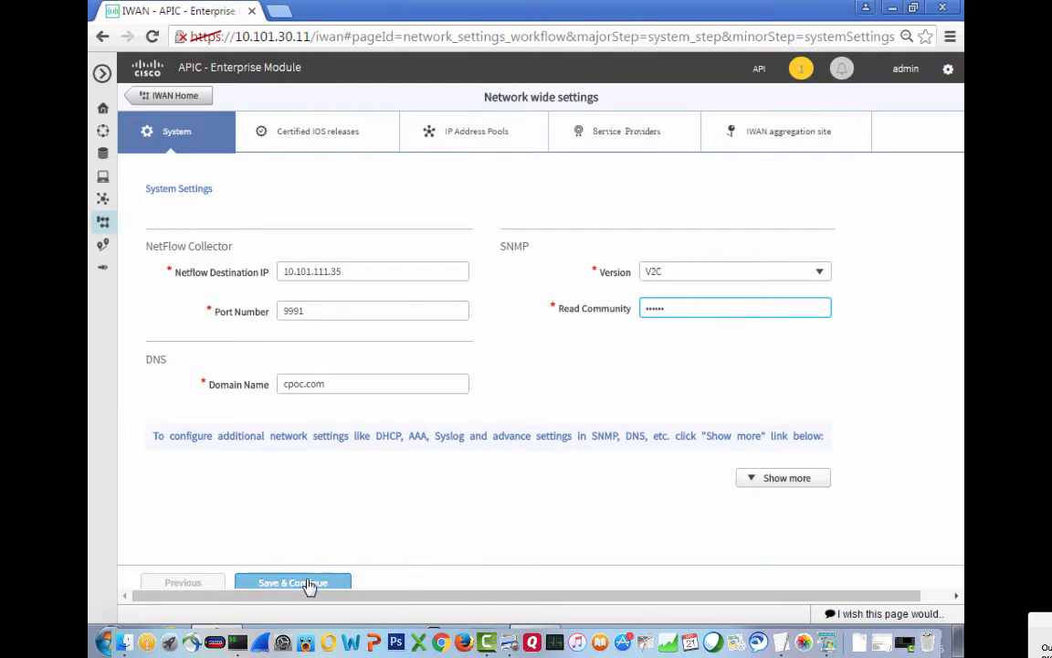
{"action": "left_click", "coordinate": [309, 584]}
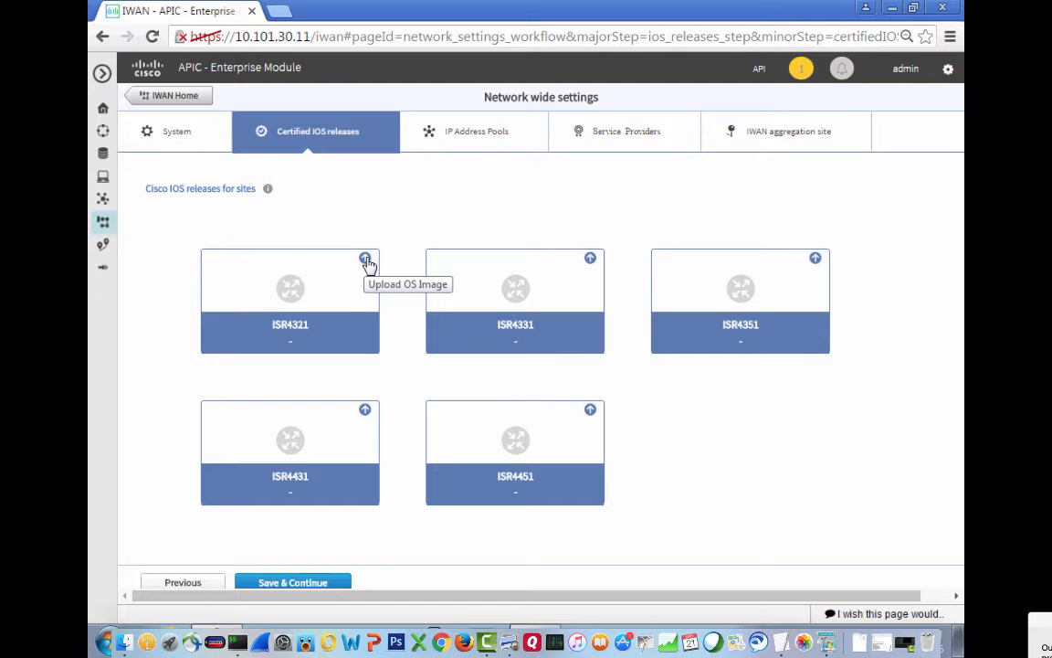
On the IP Address Pools step, set 20 remote sites and 2 service providers.
{"action": "left_click", "coordinate": [468, 138]}
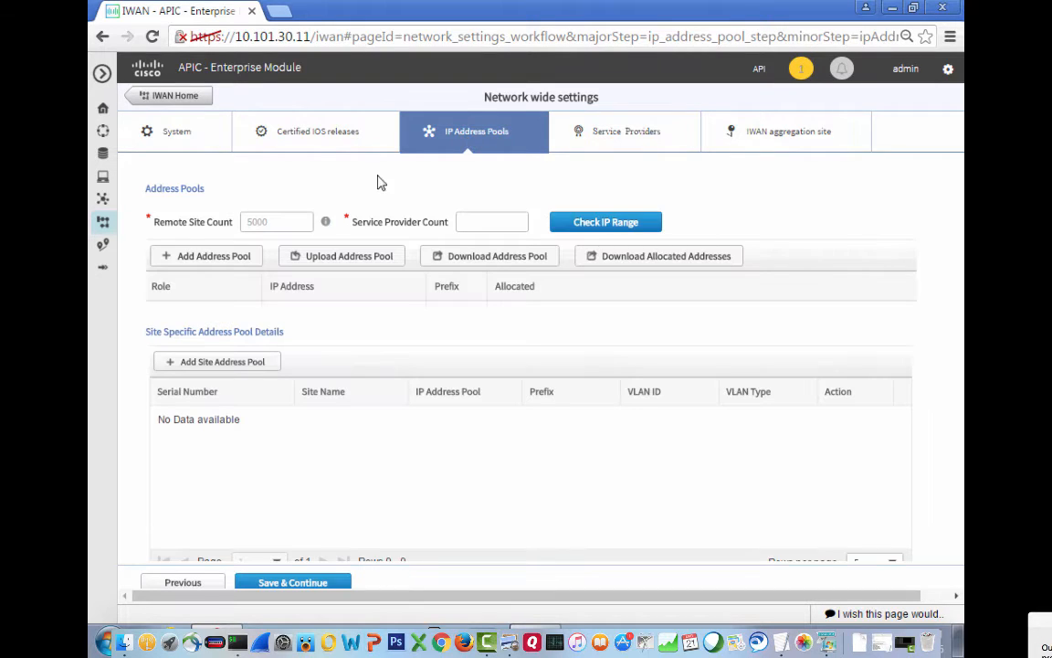
{"action": "left_click", "coordinate": [283, 221]}
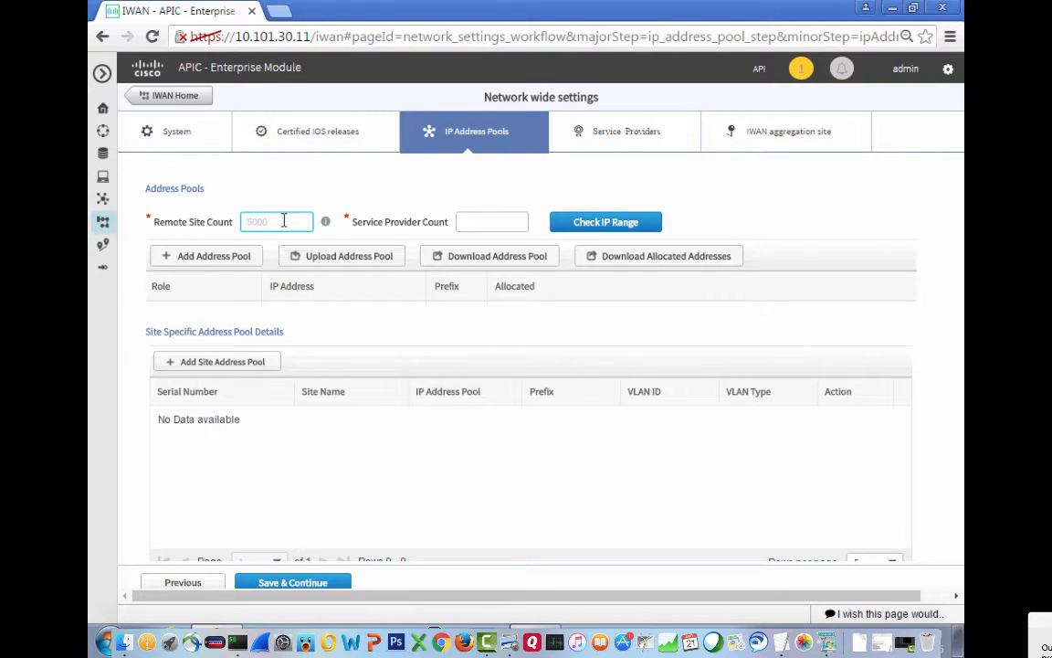
{"action": "type", "text": "20"}
{"action": "key", "text": "Tab"}
{"action": "type", "text": "2"}
{"action": "key", "text": "Tab"}
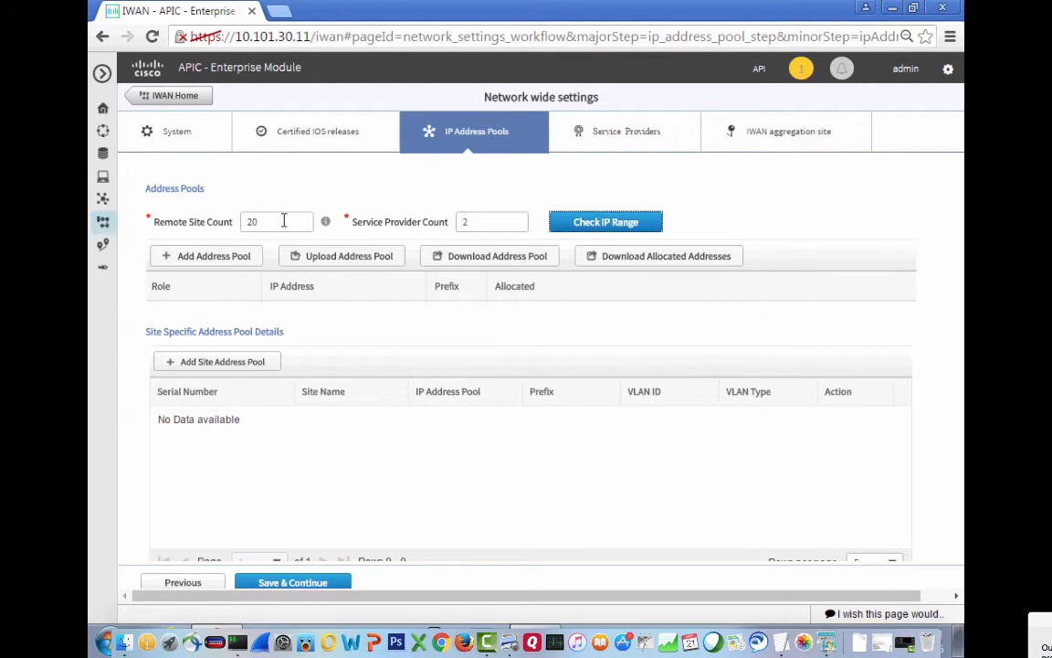
Add a Generic address pool of 10.99.0.0/16.
{"action": "left_click", "coordinate": [226, 260]}
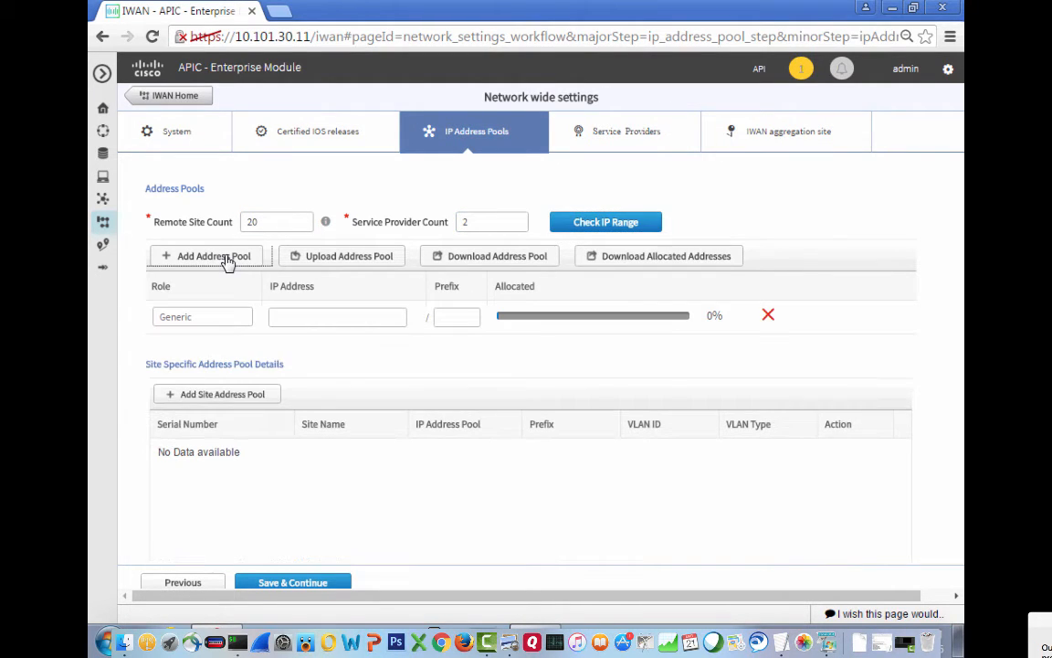
{"action": "left_click", "coordinate": [302, 318]}
{"action": "type", "text": "10."}
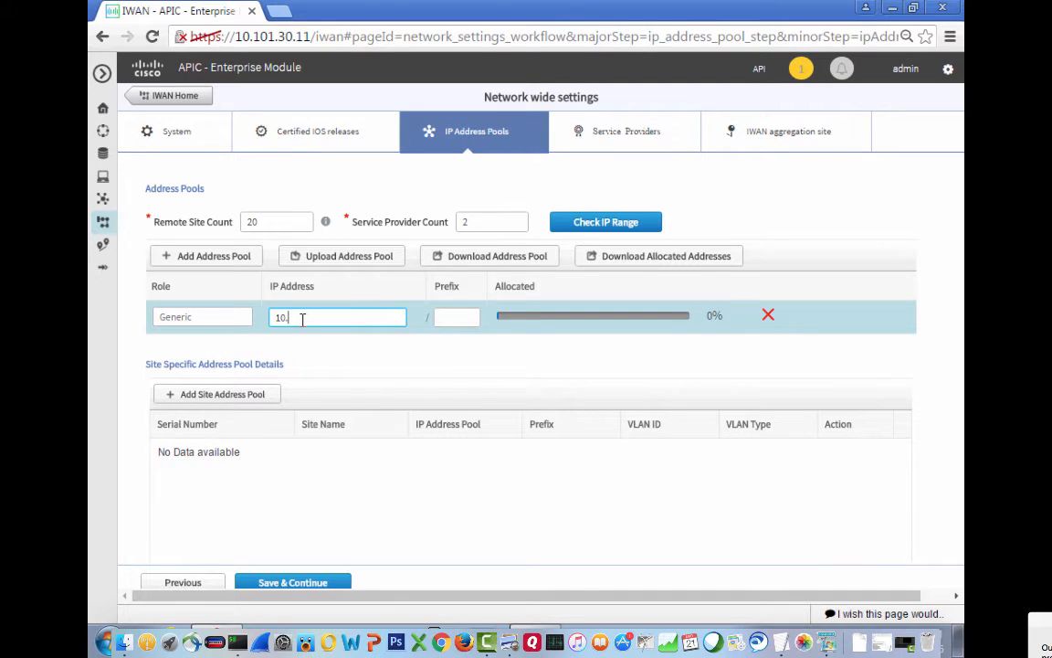
{"action": "type", "text": "99.10"}
{"action": "key", "text": "Tab"}
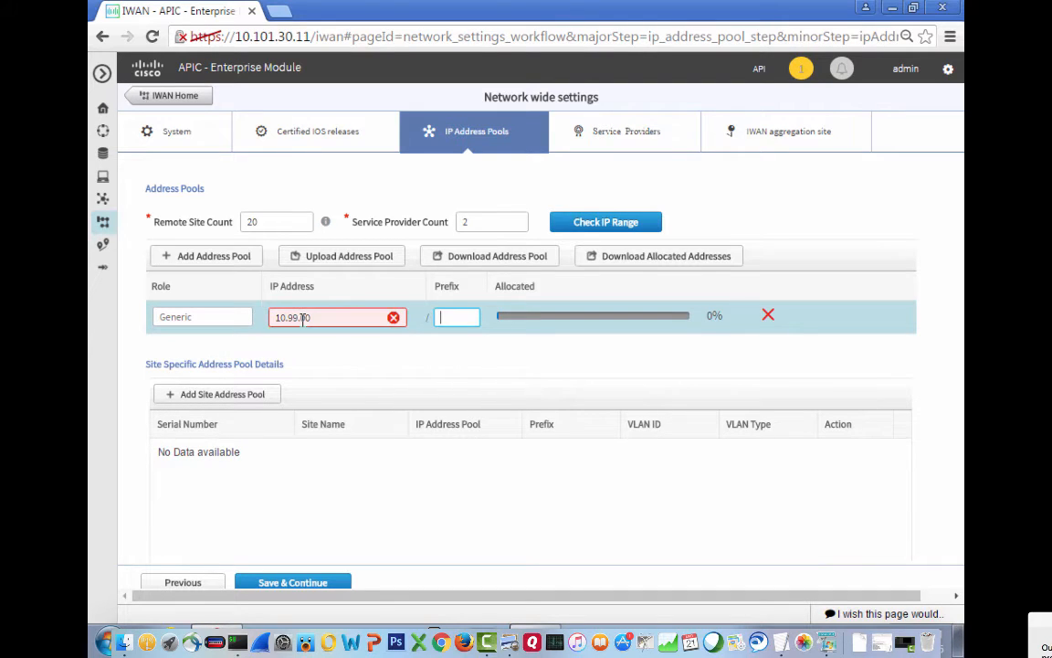
{"action": "left_click", "coordinate": [314, 317]}
{"action": "key", "text": "BackSpace"}
{"action": "key", "text": "BackSpace"}
{"action": "type", "text": "0.0"}
{"action": "key", "text": "Tab"}
{"action": "type", "text": "1"}
{"action": "key", "text": "Tab"}
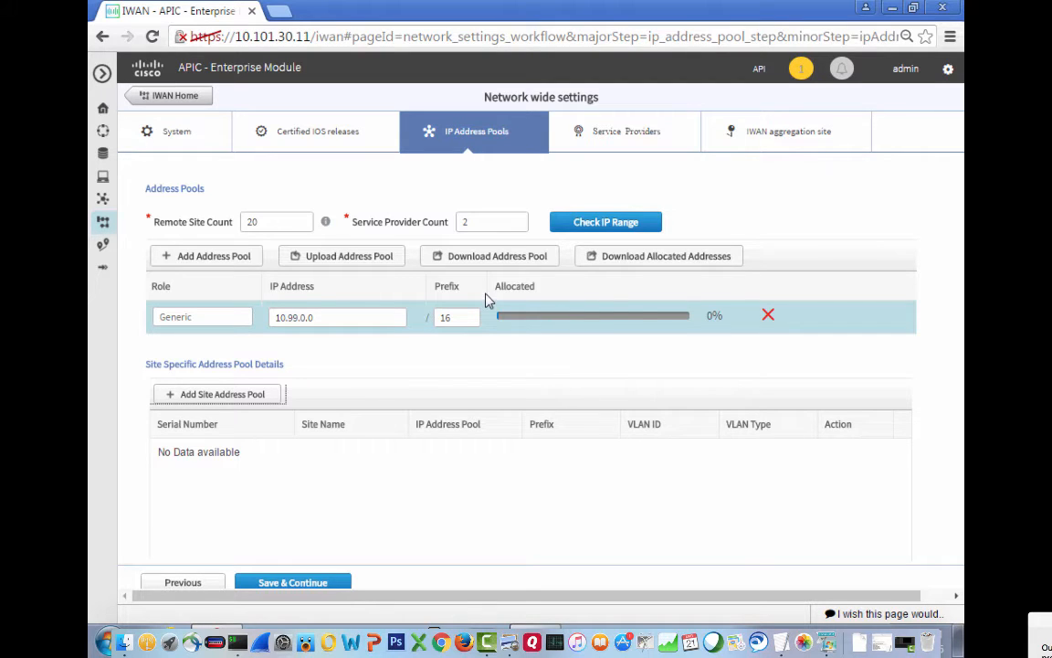
Add an empty LAN Interface pool row and download the address pool CSV.
{"action": "left_click", "coordinate": [209, 256]}
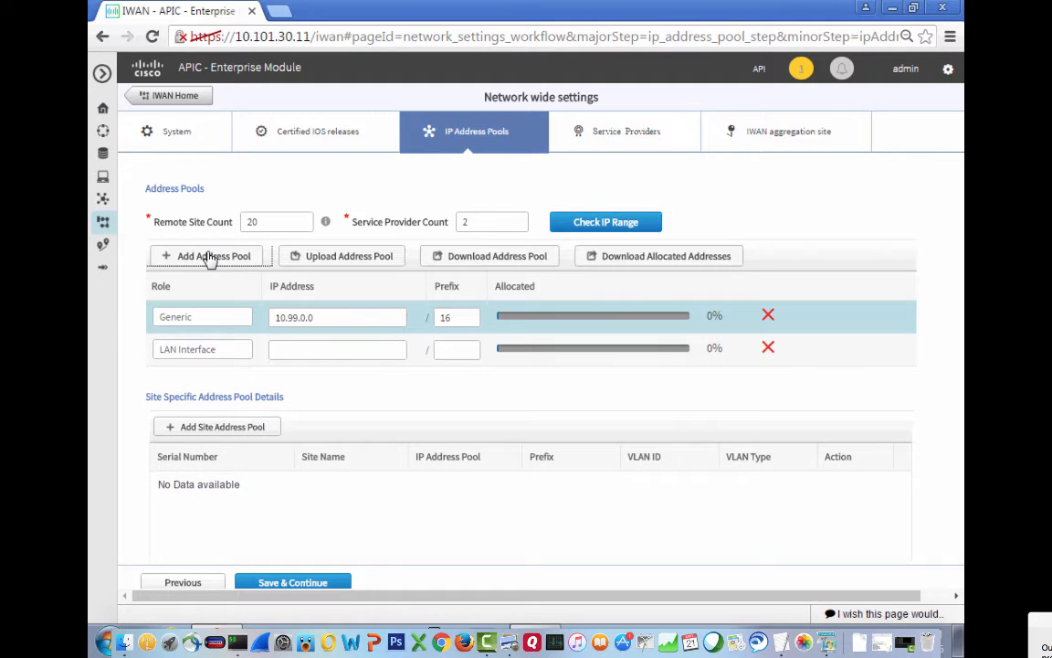
{"action": "left_click", "coordinate": [284, 350]}
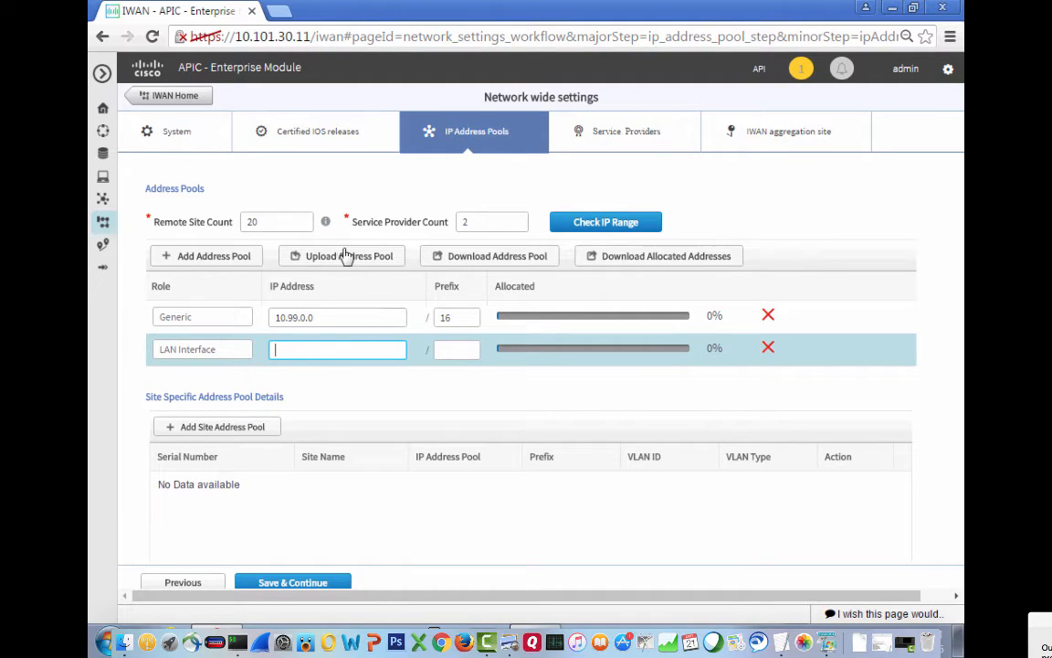
{"action": "left_click", "coordinate": [495, 265]}
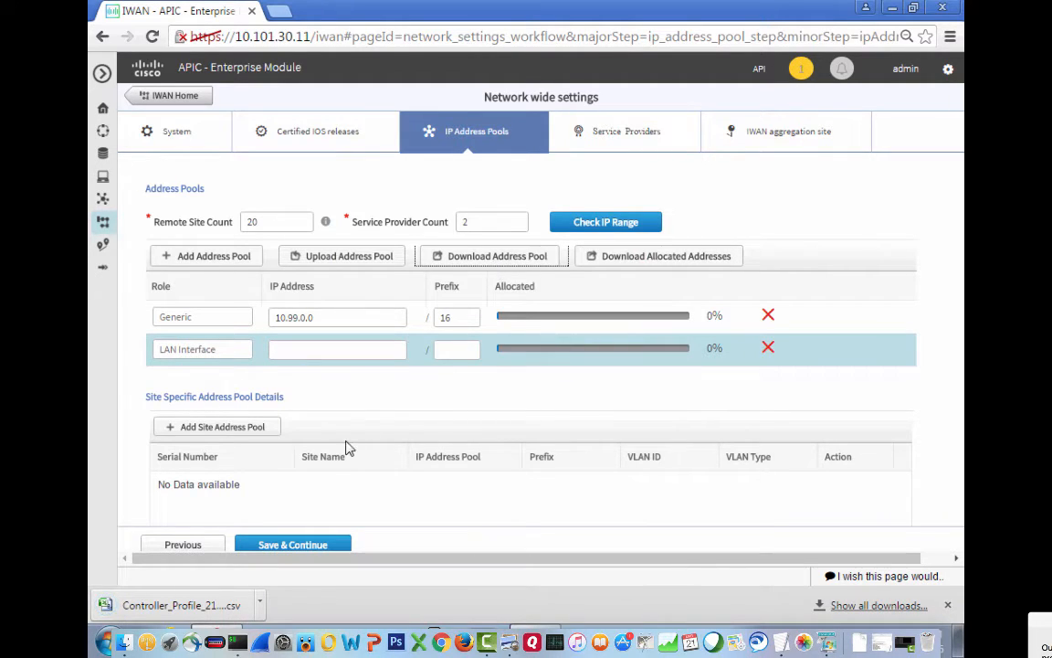
{"action": "left_click", "coordinate": [205, 605]}
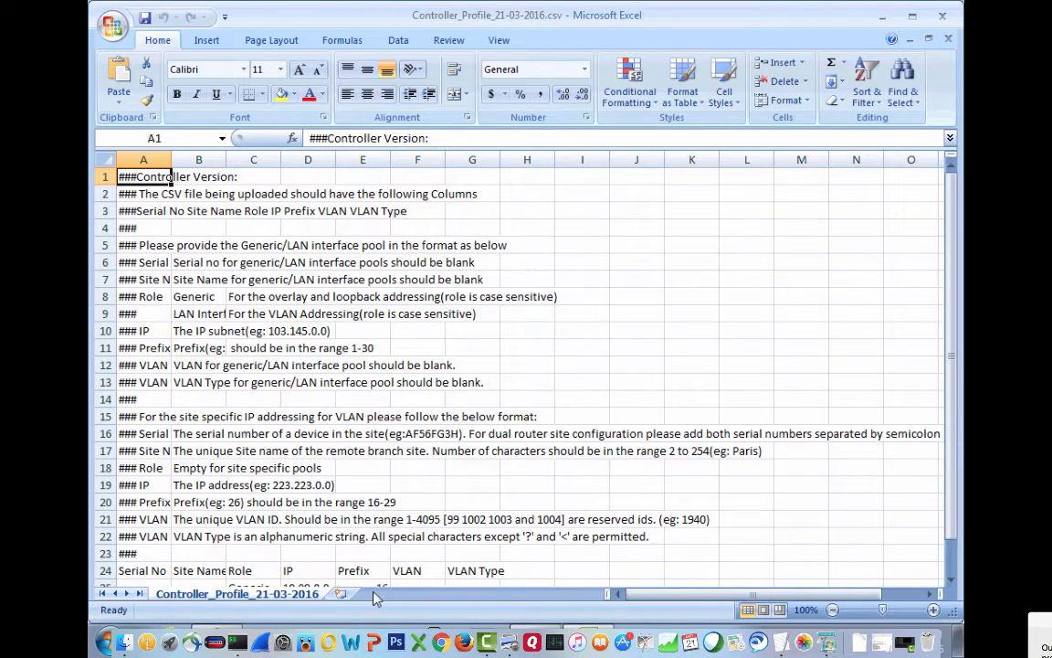
{"action": "left_click_drag", "start_coordinate": [947, 561], "coordinate": [944, 451]}
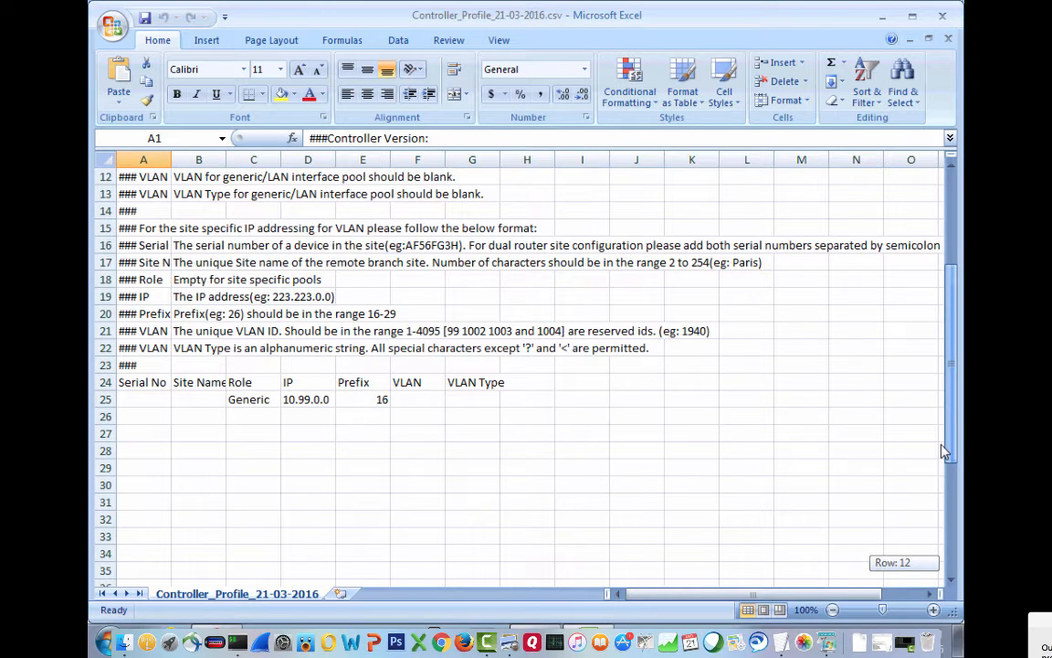
{"action": "left_click_drag", "start_coordinate": [945, 452], "coordinate": [940, 353]}
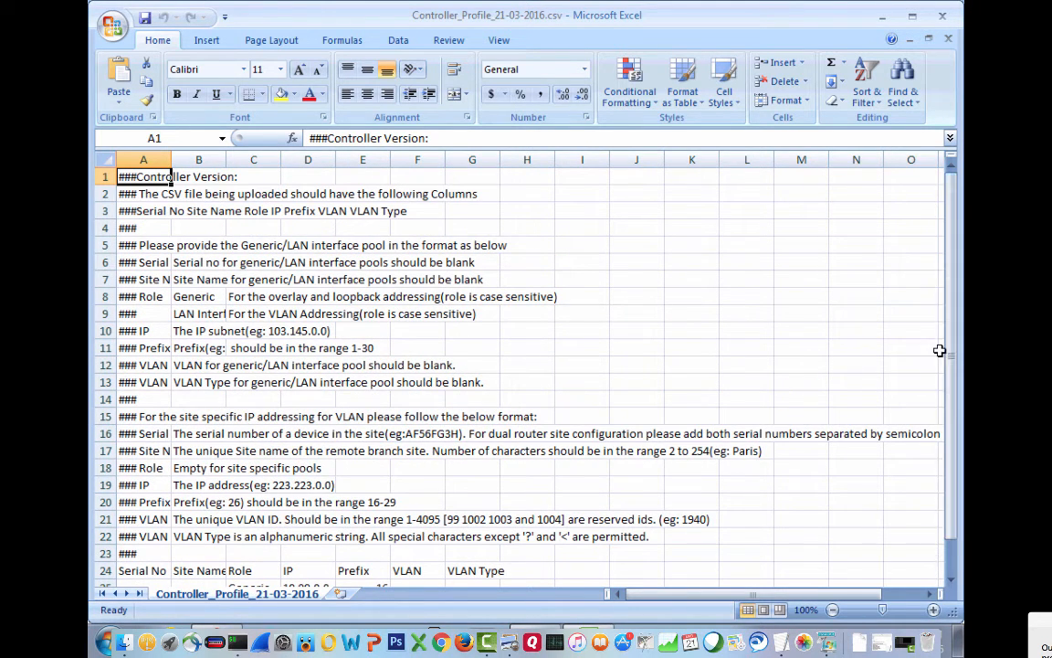
{"action": "left_click", "coordinate": [944, 18]}
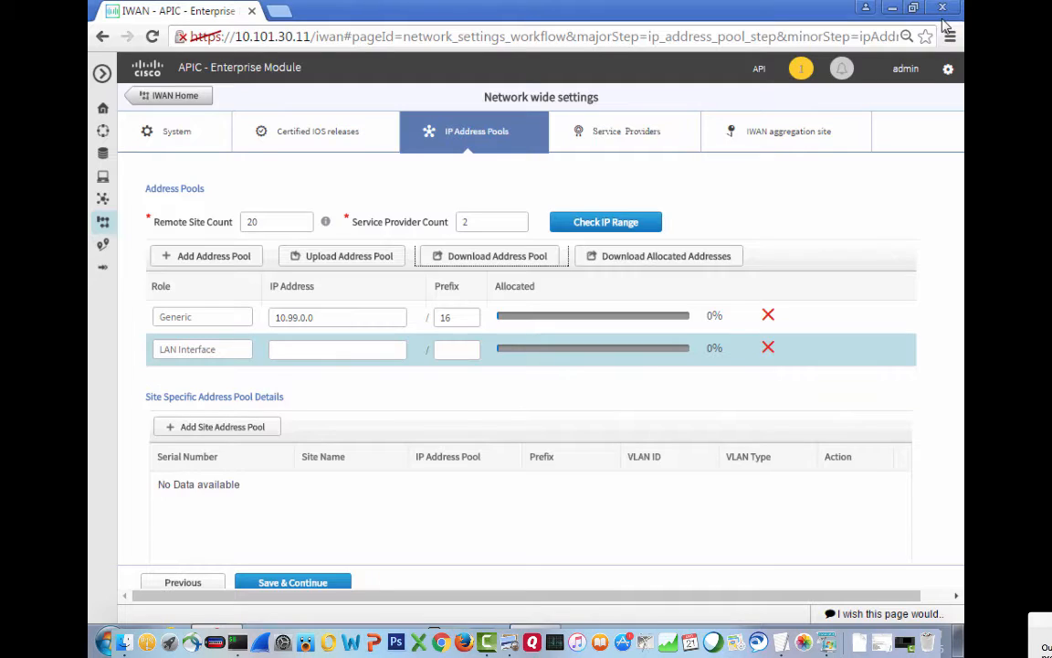
Set the LAN Interface pool to 10.14.0.0/16 and save the address pools.
{"action": "left_click", "coordinate": [298, 349]}
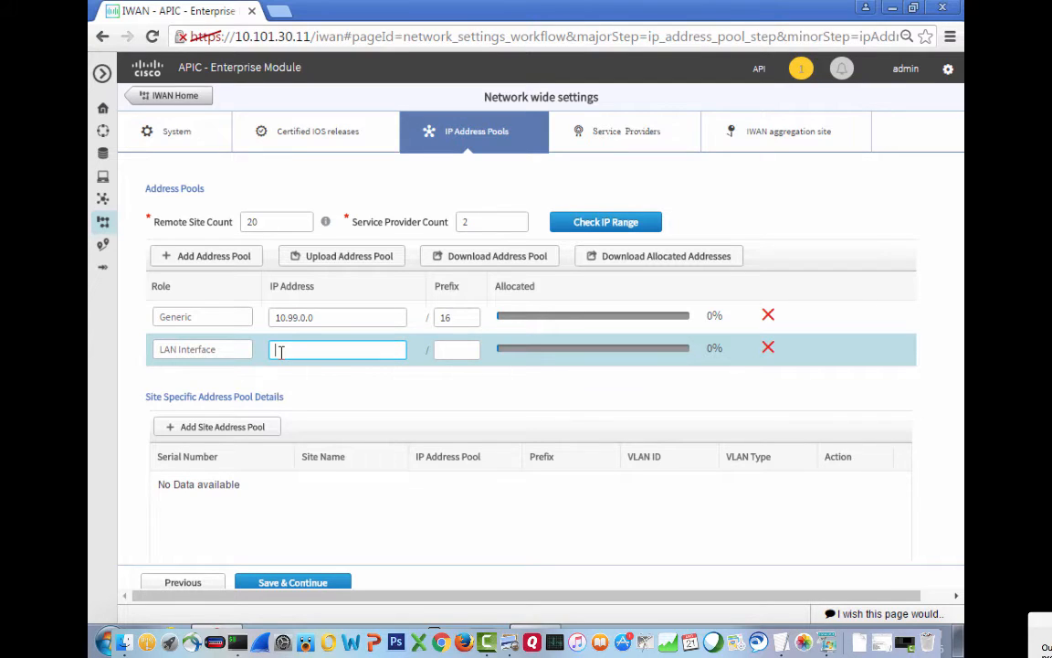
{"action": "type", "text": "10.14.0.0"}
{"action": "key", "text": "Tab"}
{"action": "type", "text": "16"}
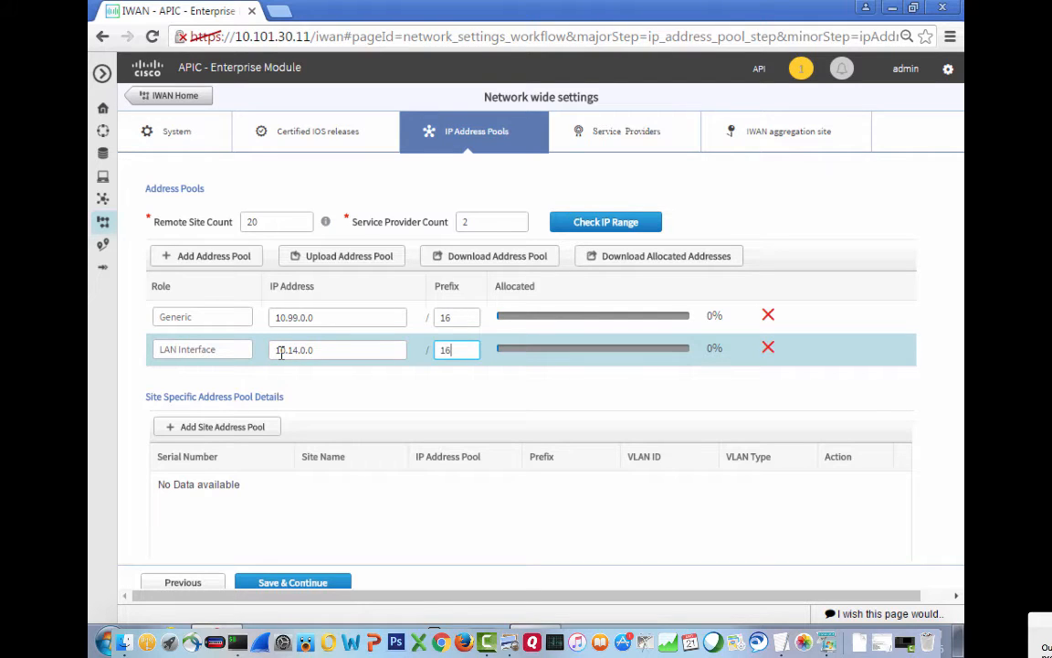
{"action": "key", "text": "Tab"}
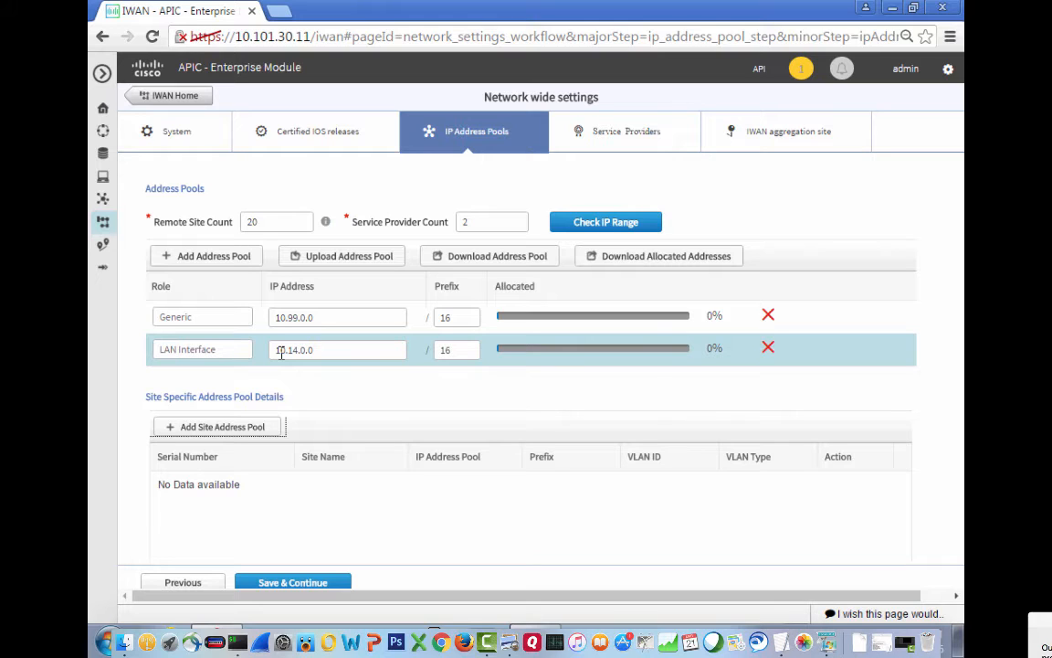
{"action": "left_click", "coordinate": [298, 581]}
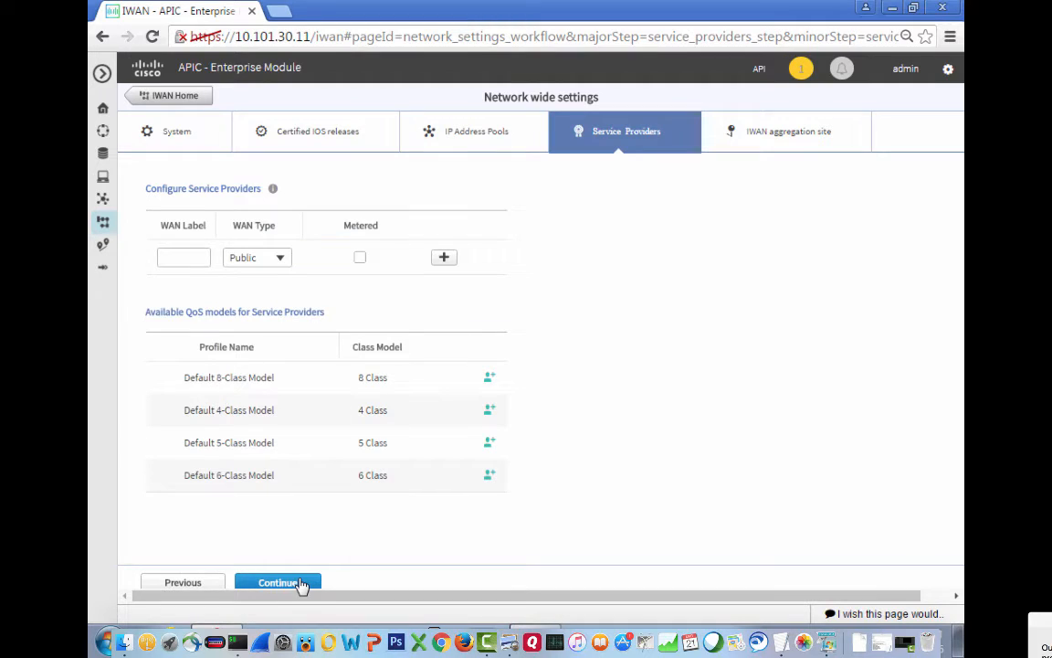
Add service providers INET as Public and MPLS as Private.
{"action": "left_click", "coordinate": [182, 257]}
{"action": "type", "text": "IN"}
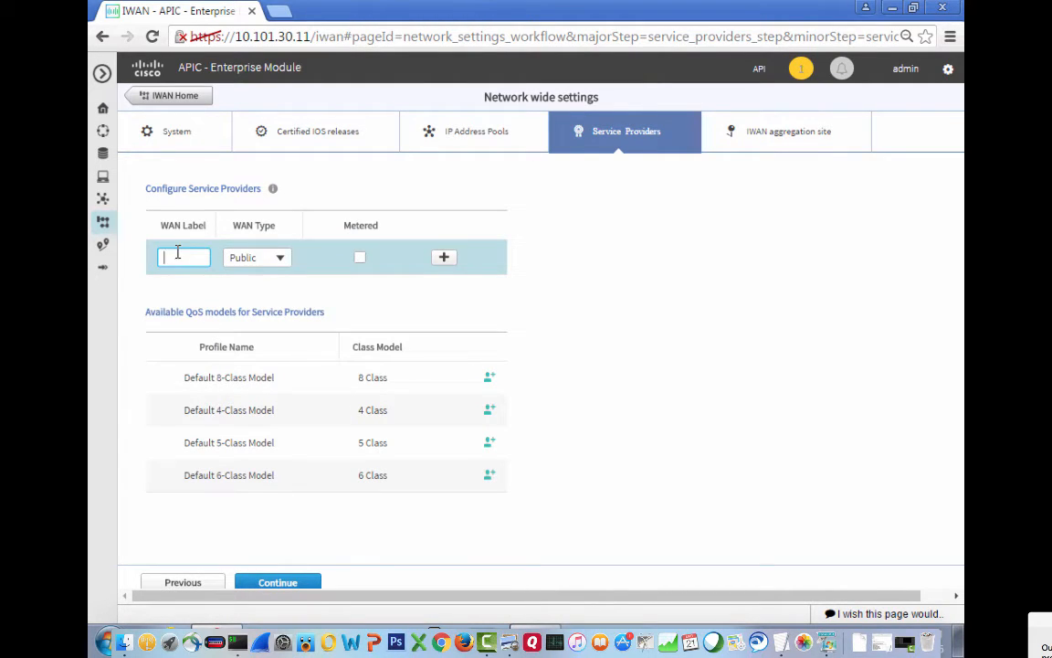
{"action": "type", "text": "TER"}
{"action": "key", "text": "BackSpace"}
{"action": "key", "text": "BackSpace"}
{"action": "key", "text": "BackSpace"}
{"action": "type", "text": "ET"}
{"action": "left_click", "coordinate": [446, 259]}
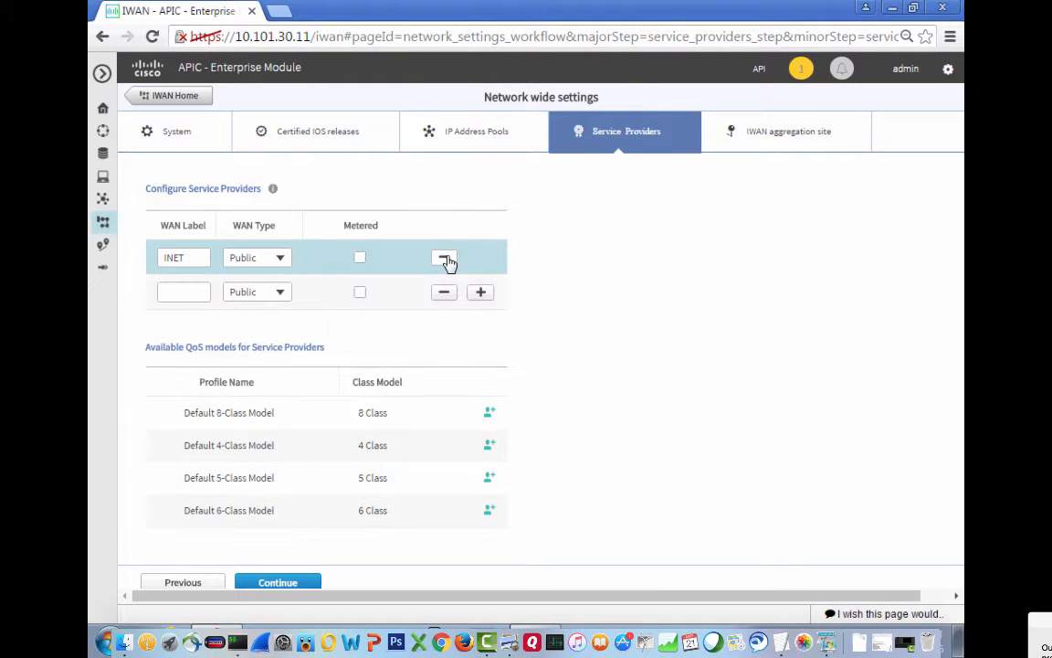
{"action": "left_click", "coordinate": [281, 294]}
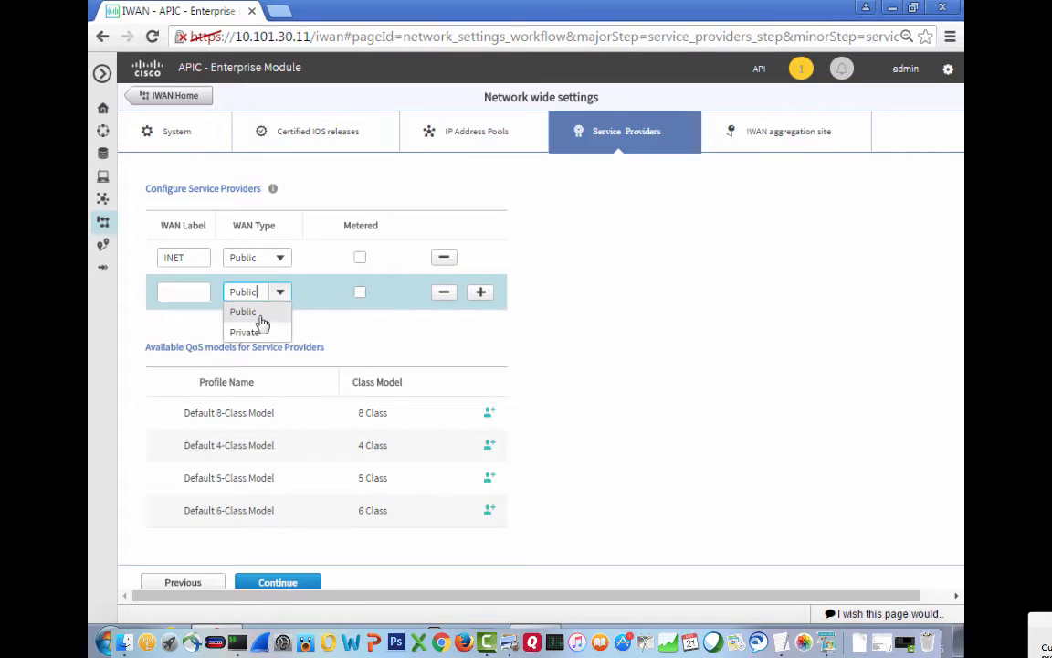
{"action": "left_click", "coordinate": [253, 330]}
{"action": "left_click", "coordinate": [175, 293]}
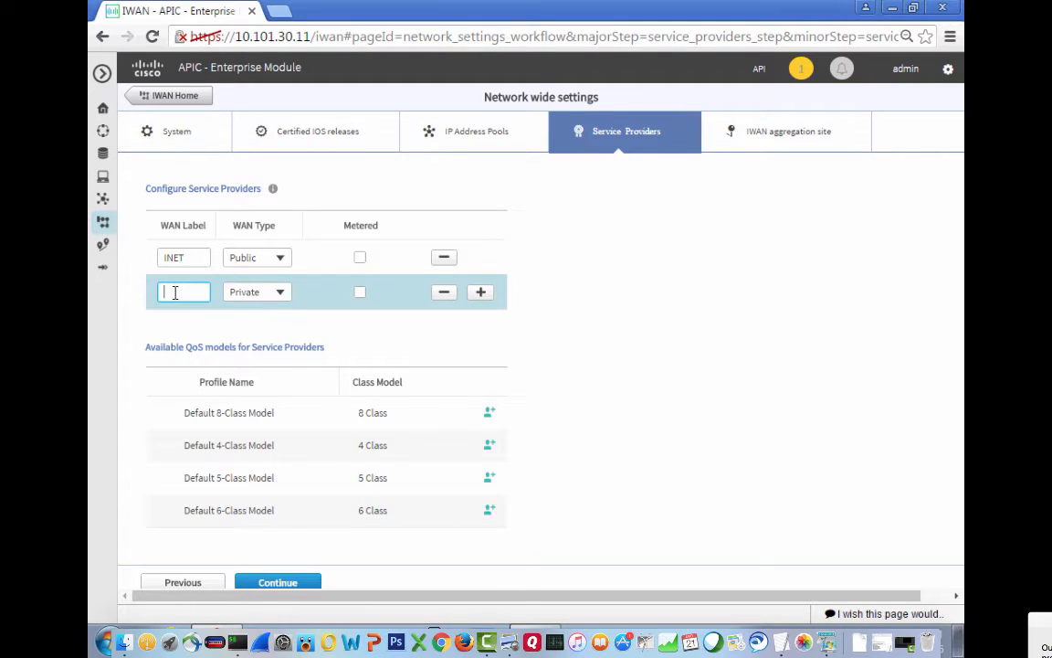
{"action": "type", "text": "MPLS"}
{"action": "mouse_move", "coordinate": [274, 194]}
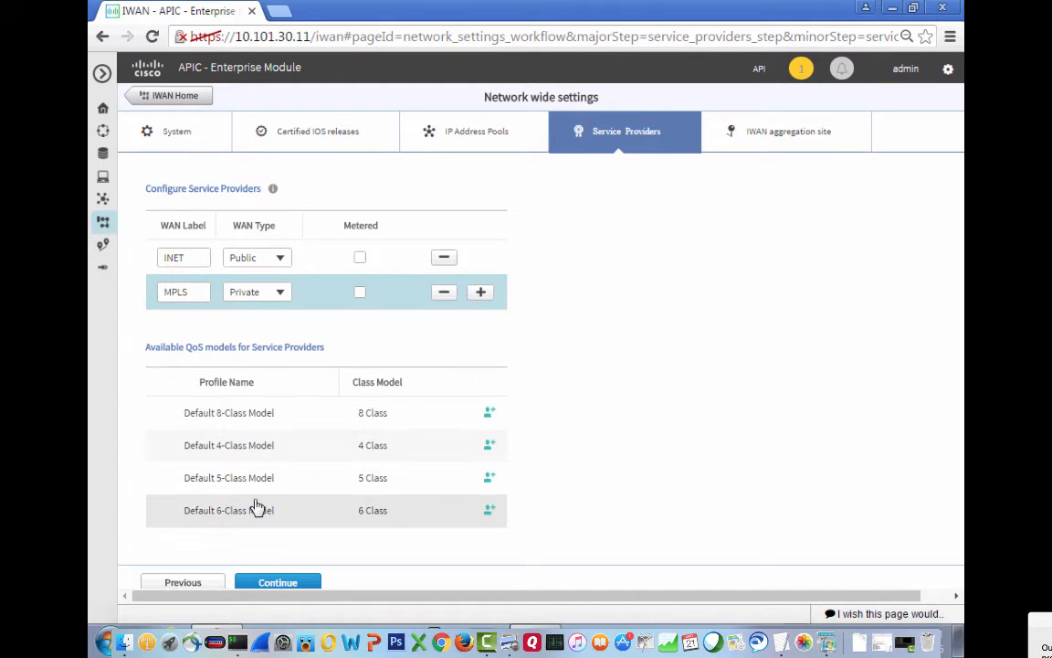
Continue to the IWAN aggregation site step showing HUB and TRANSIT-HUB-1 topology.
{"action": "left_click", "coordinate": [288, 585]}
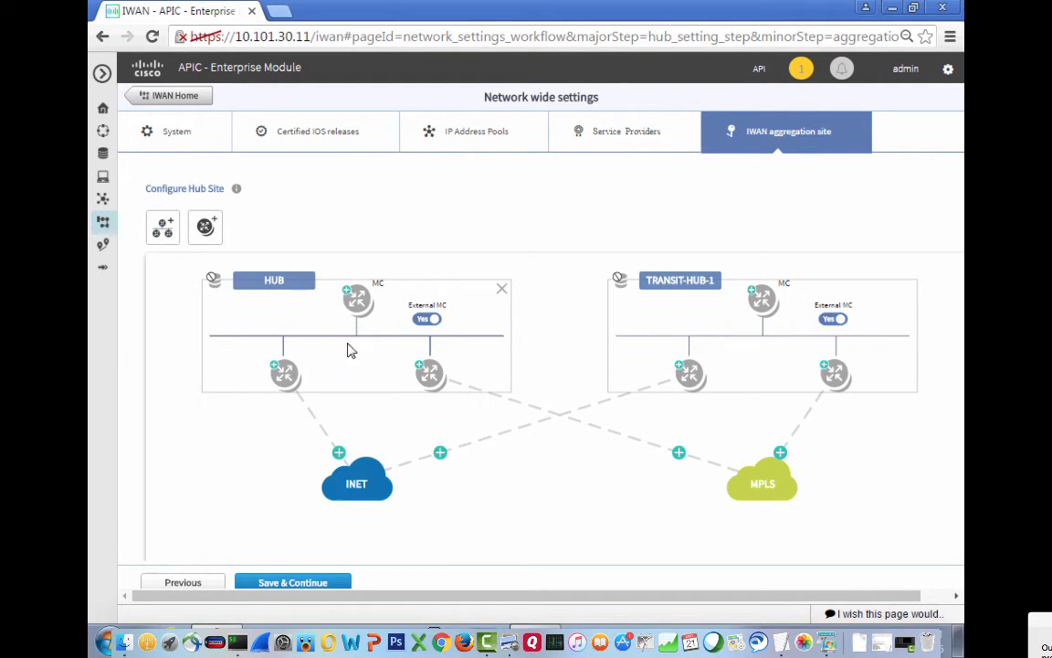
{"action": "mouse_move", "coordinate": [213, 235]}
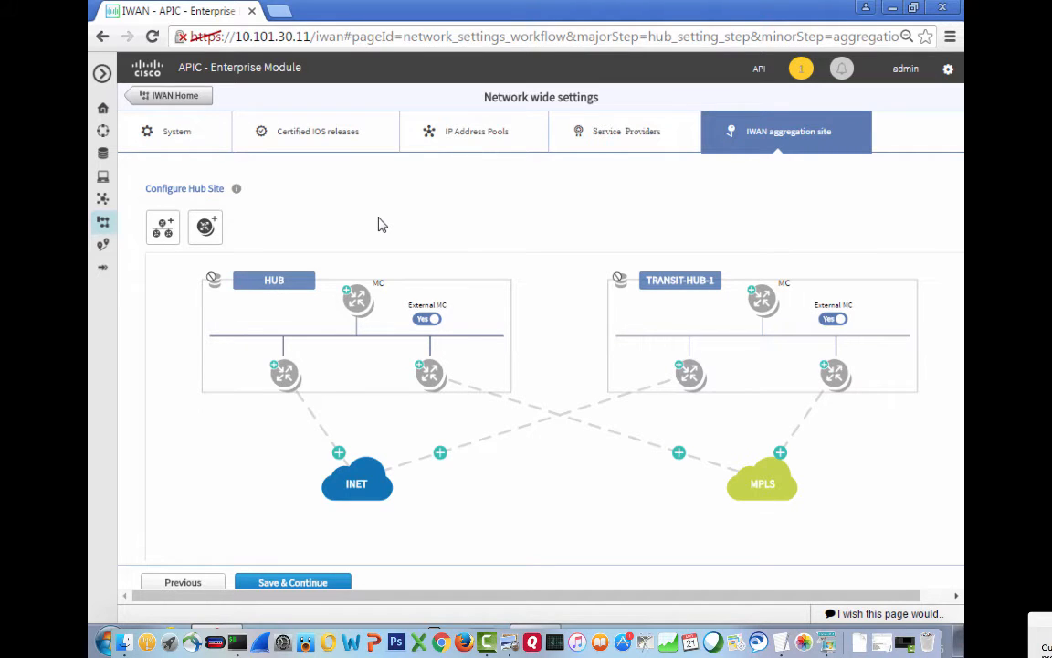
Validate the HUB MC router at 10.101.111.14 and enter its SNMP read and write communities.
{"action": "left_click", "coordinate": [358, 308]}
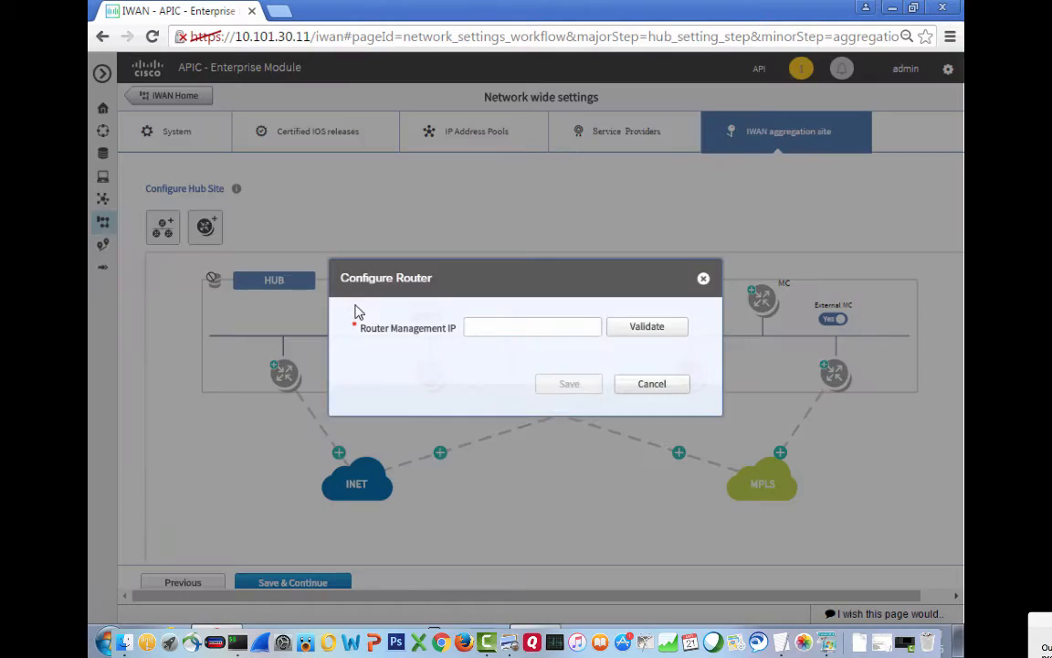
{"action": "left_click", "coordinate": [493, 331]}
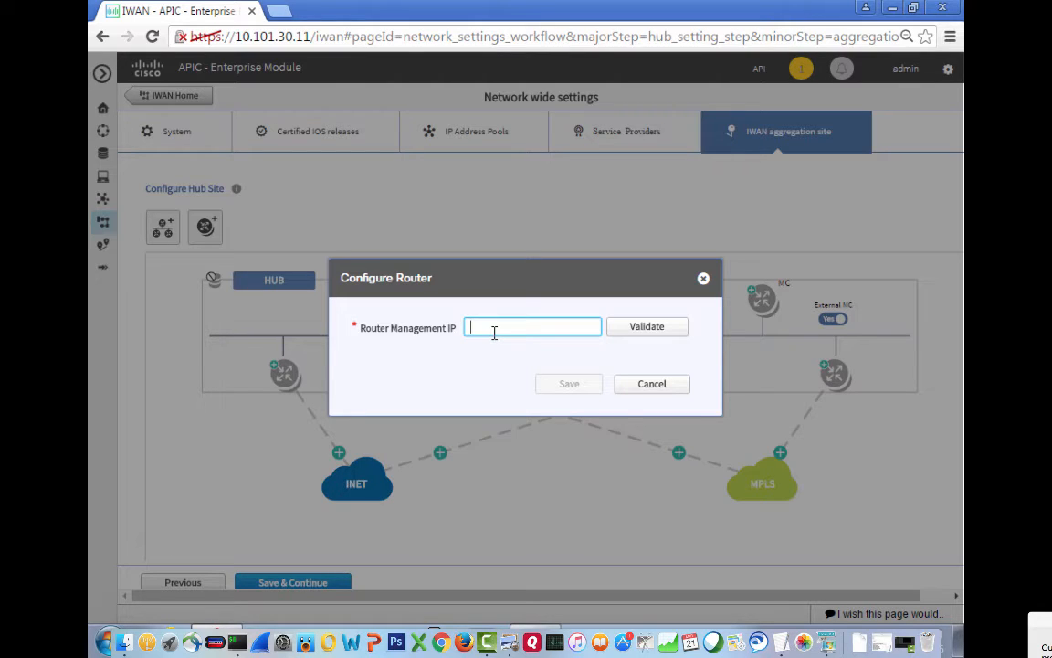
{"action": "type", "text": "10.101.111.14"}
{"action": "left_click", "coordinate": [649, 330]}
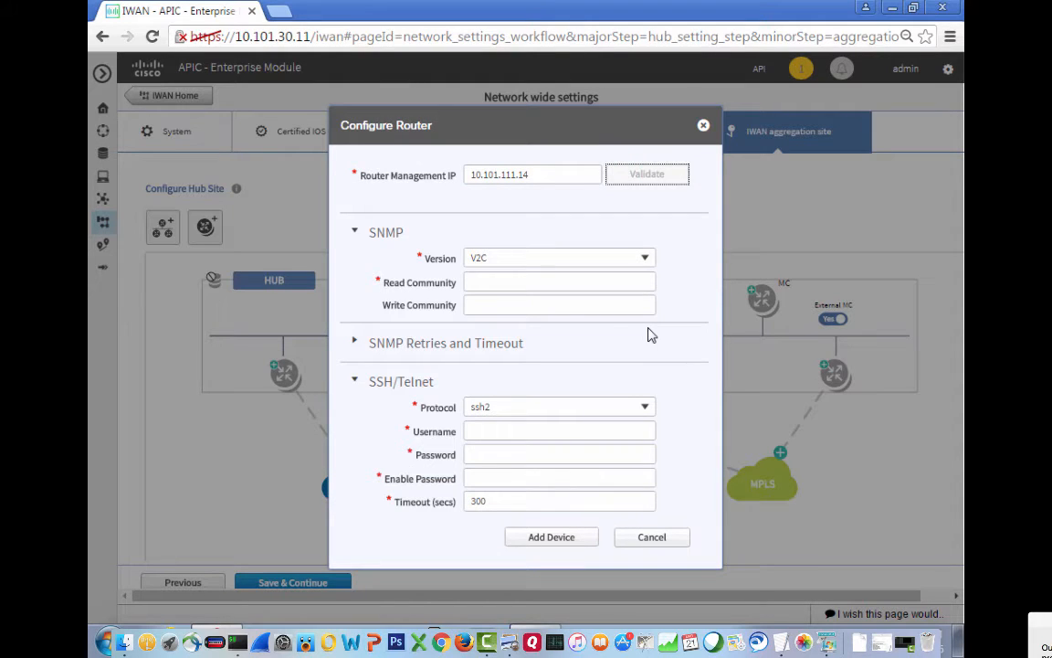
{"action": "left_click", "coordinate": [486, 280]}
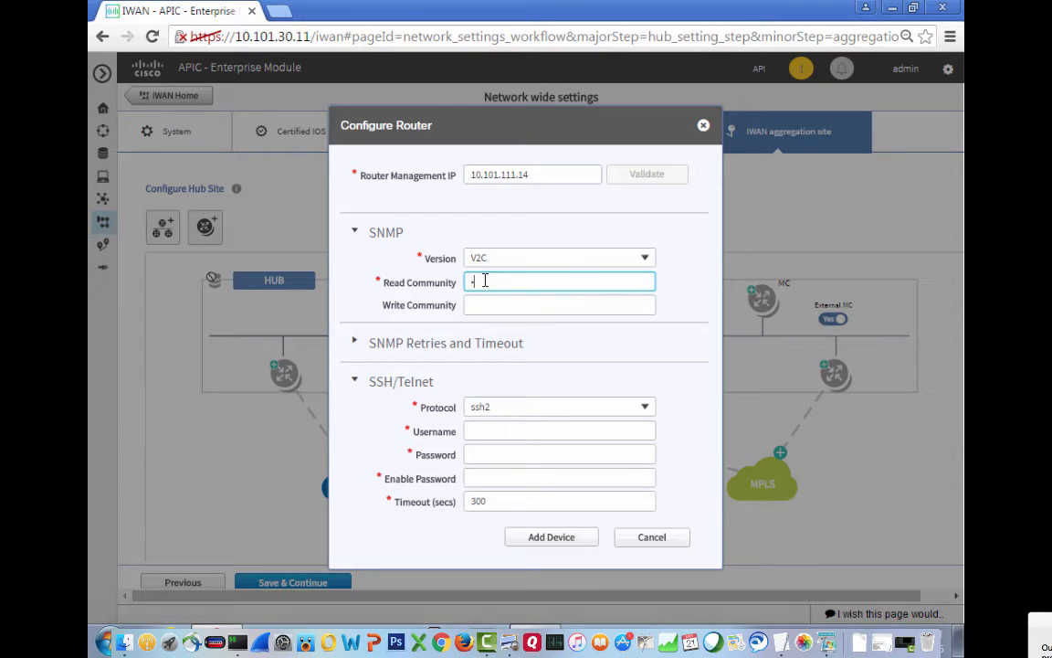
{"action": "type", "text": "•••"}
{"action": "key", "text": "BackSpace"}
{"action": "key", "text": "BackSpace"}
{"action": "key", "text": "BackSpace"}
{"action": "type", "text": "•••••"}
{"action": "key", "text": "Tab"}
{"action": "type", "text": "•••••••"}
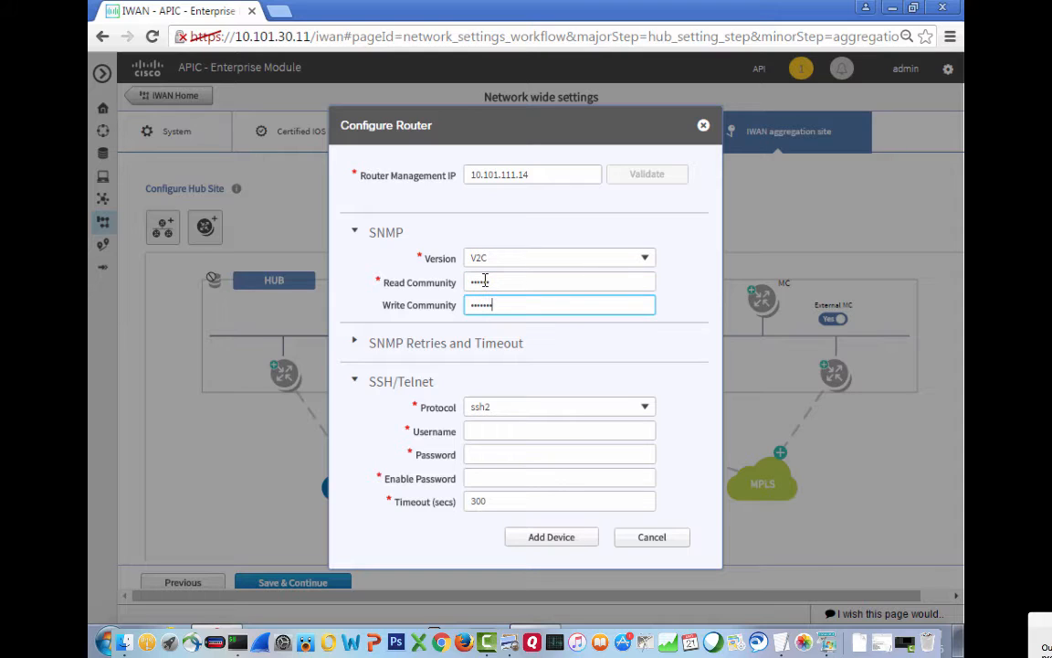
{"action": "key", "text": "Tab"}
Choose telnet, enter username admin with password and enable password, and add the device.
{"action": "left_click", "coordinate": [566, 404]}
{"action": "left_click", "coordinate": [644, 409]}
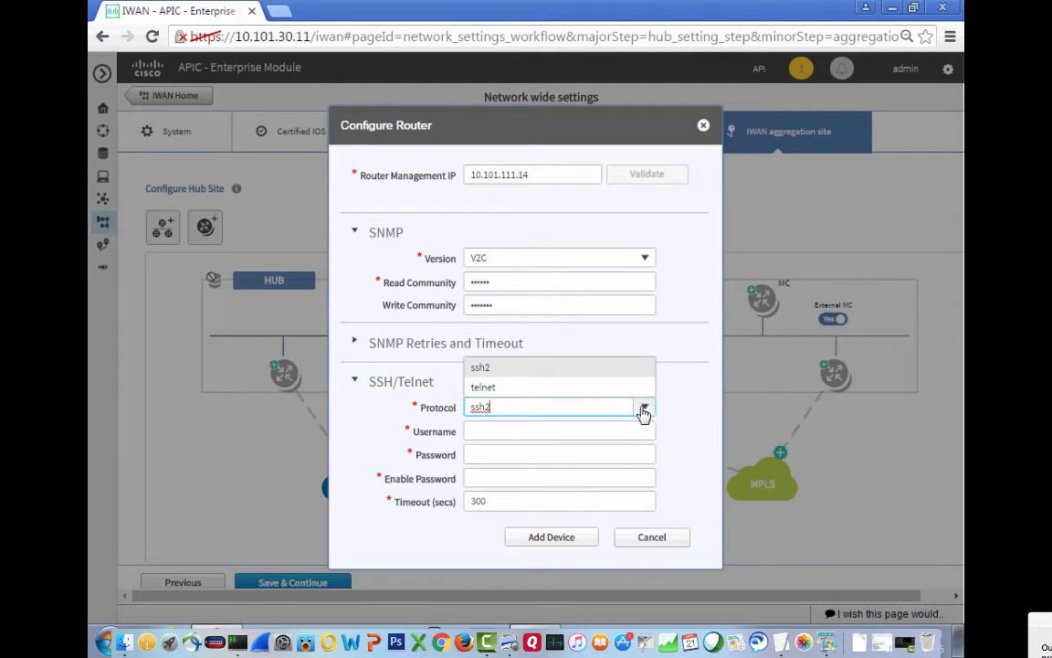
{"action": "left_click", "coordinate": [521, 387]}
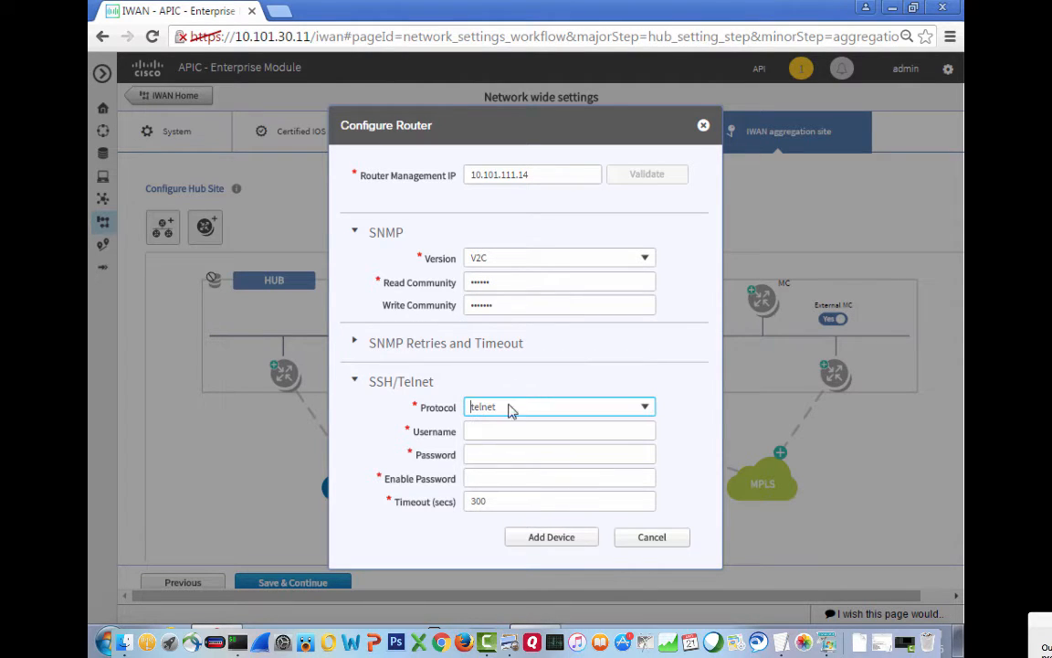
{"action": "type", "text": "admin"}
{"action": "key", "text": "Tab"}
{"action": "type", "text": "testtest"}
{"action": "key", "text": "Tab"}
{"action": "type", "text": "testtes"}
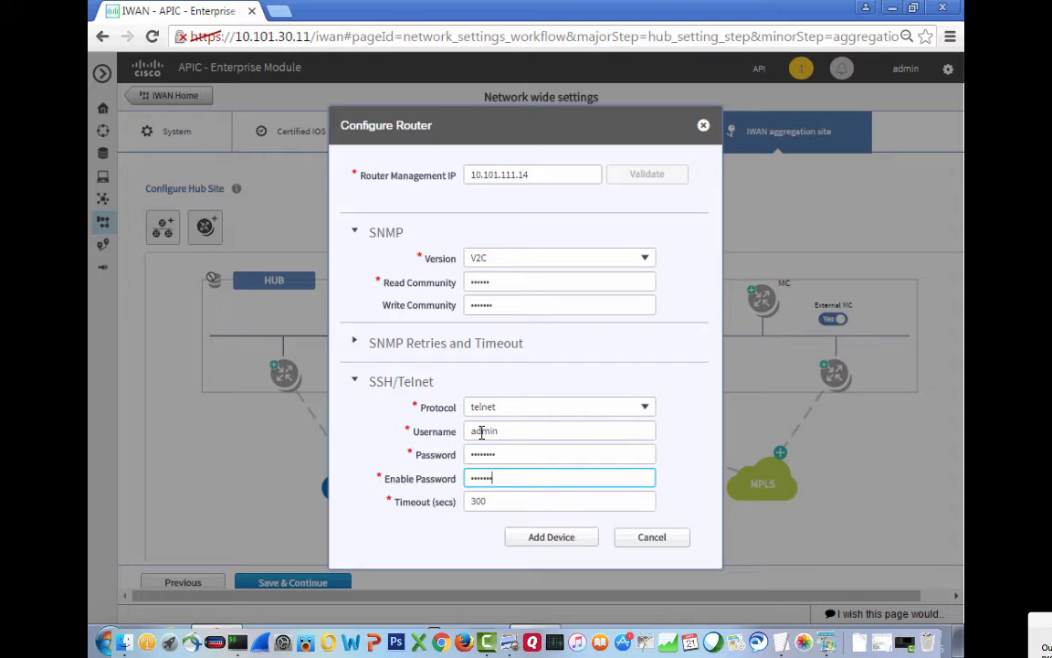
{"action": "type", "text": "t"}
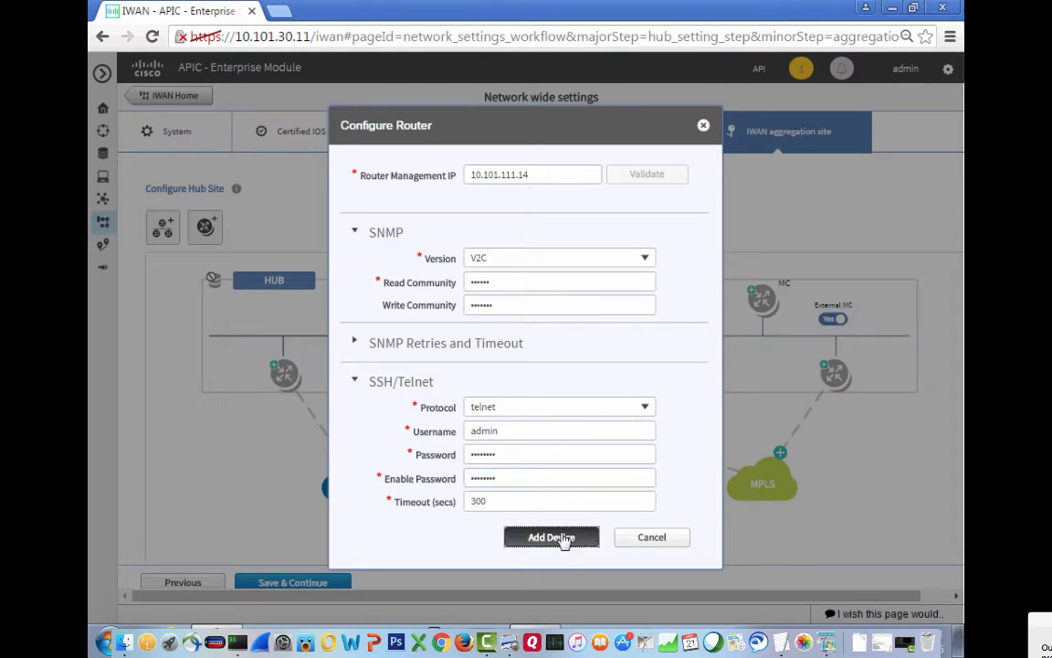
{"action": "left_click", "coordinate": [553, 537]}
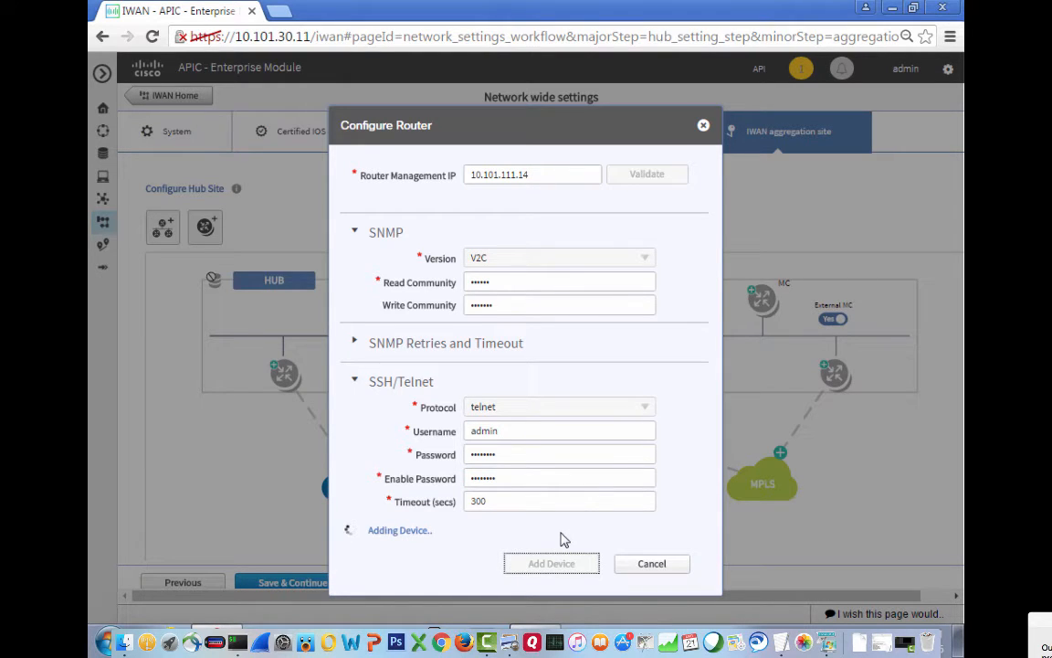
In the terminal, telnet into the DMC router as admin and list its interfaces with sib.
{"action": "key", "text": "super+Tab"}
{"action": "key", "text": "super+Tab"}
{"action": "key", "text": "super+Tab"}
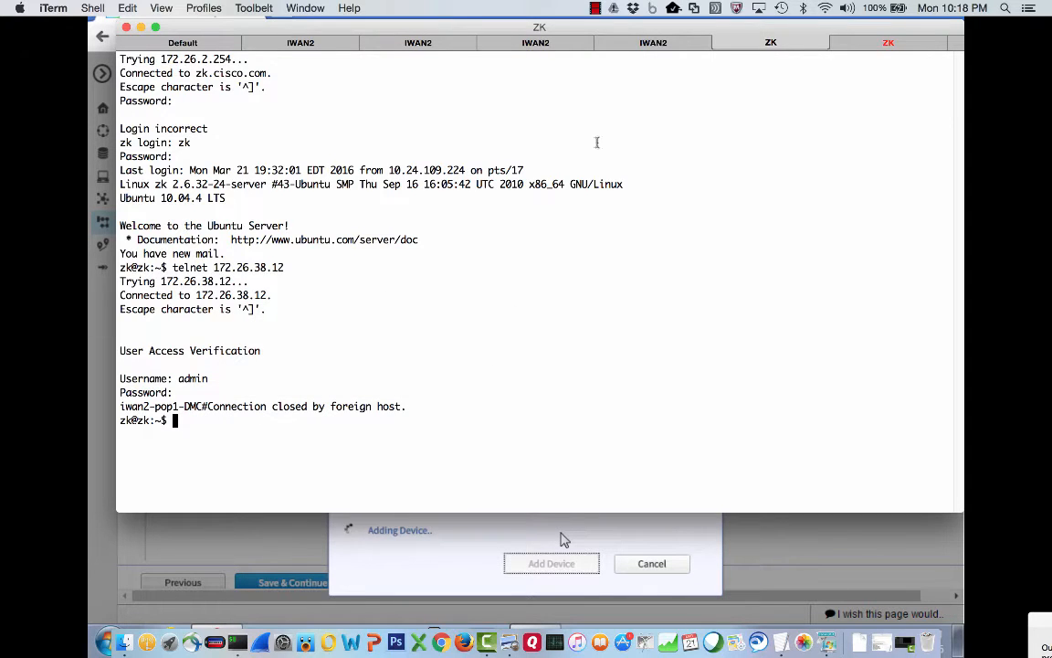
{"action": "key", "text": "Up"}
{"action": "key", "text": "Return"}
{"action": "type", "text": "admin"}
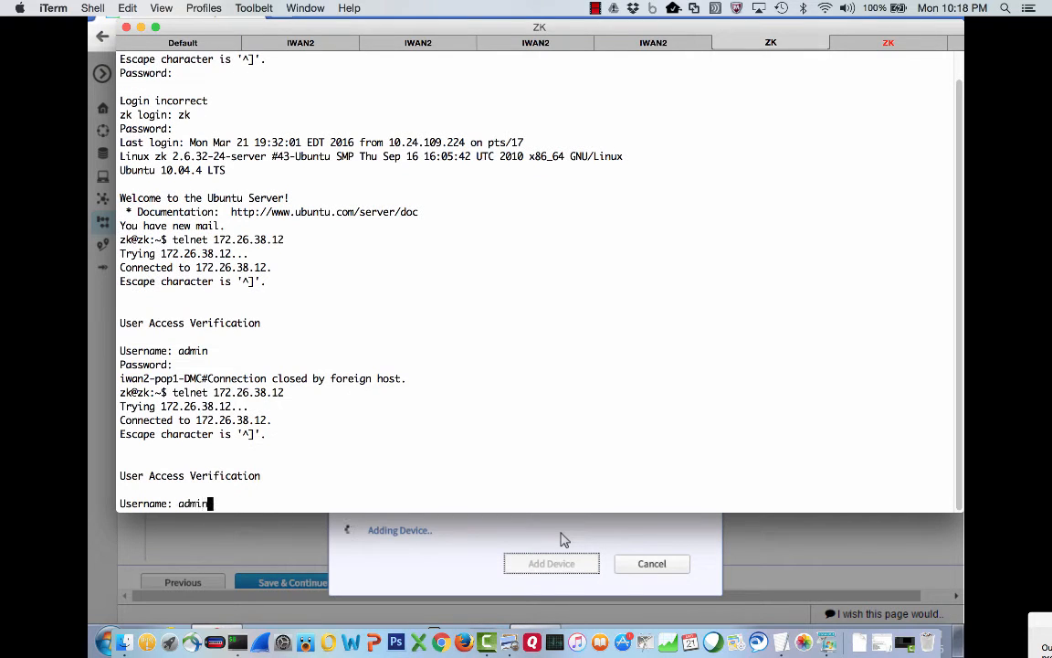
{"action": "key", "text": "Return"}
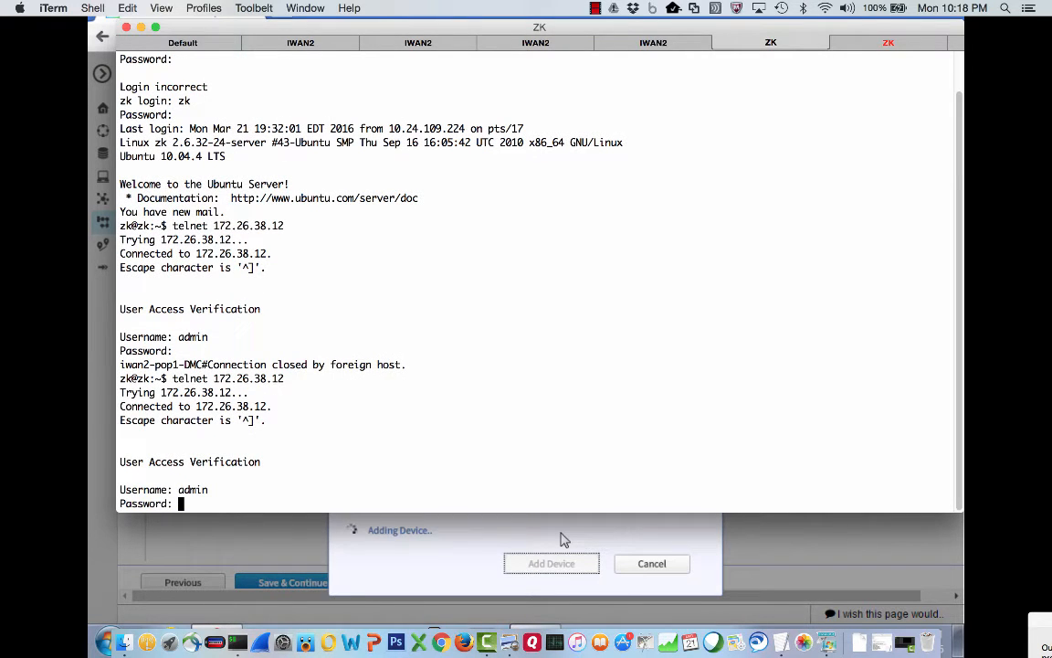
{"action": "key", "text": "Return"}
{"action": "type", "text": "admin"}
{"action": "key", "text": "Return"}
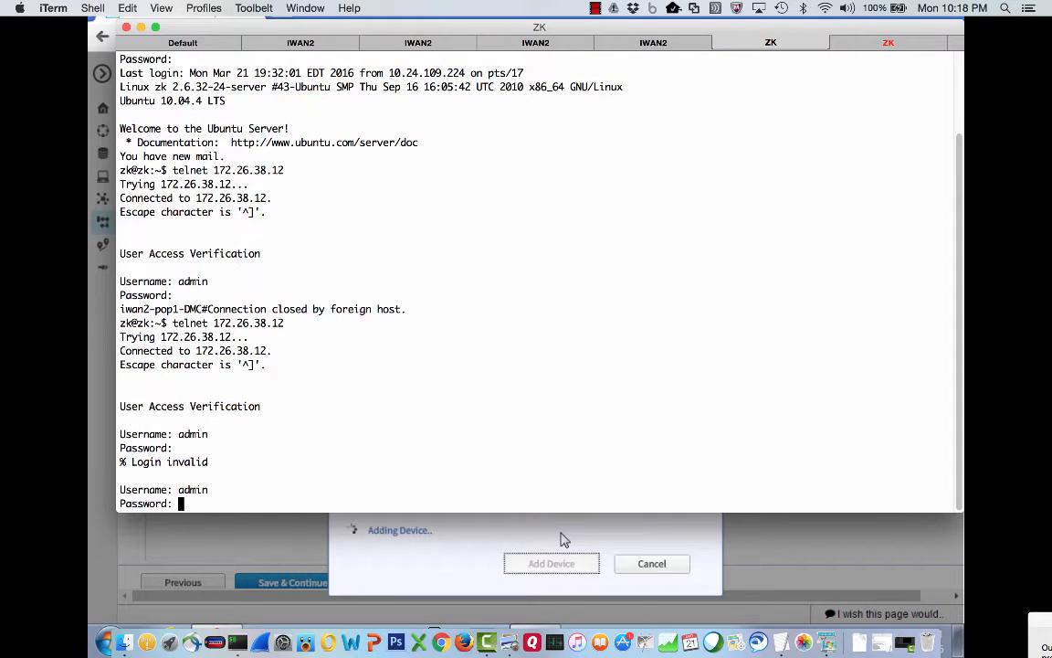
{"action": "key", "text": "Return"}
{"action": "type", "text": "sib"}
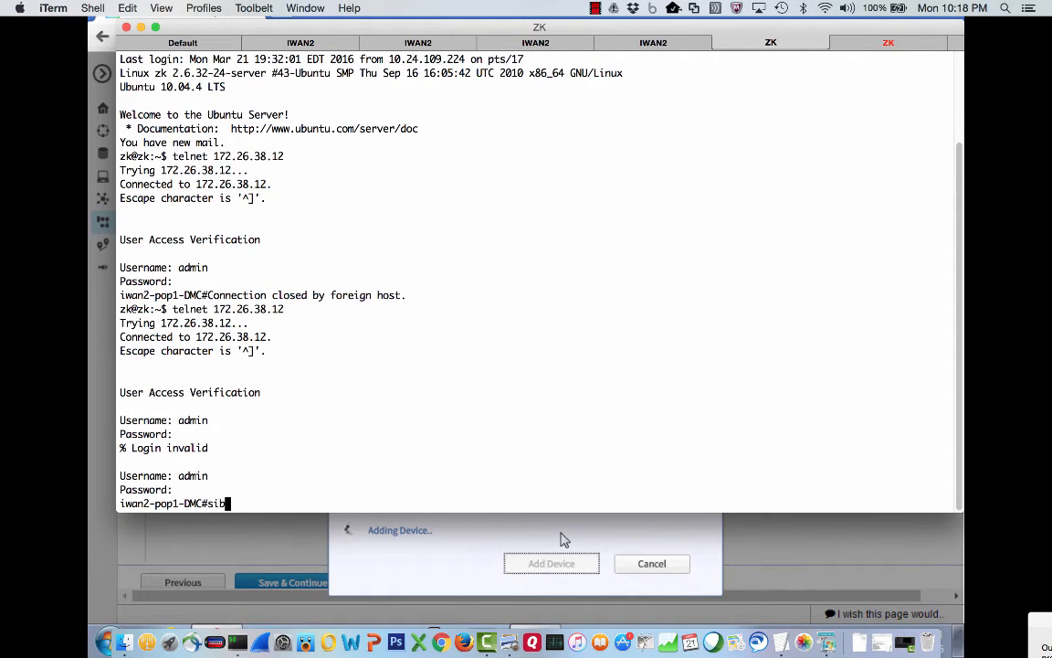
{"action": "key", "text": "Return"}
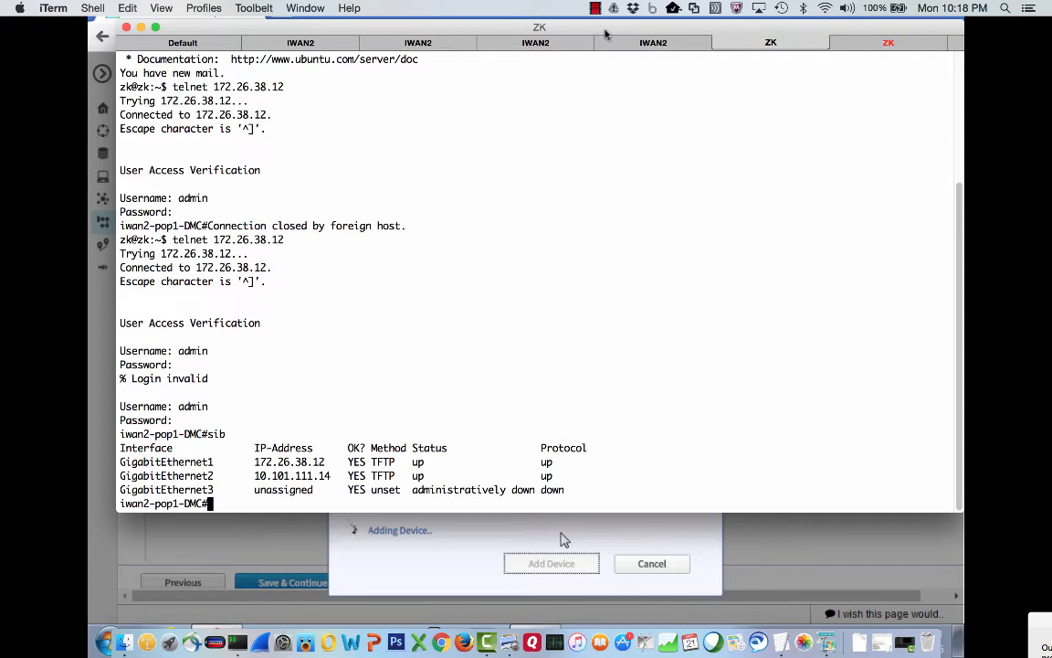
Ping 10.101.30.11 from the DMC router and check the APIC-EM Configure Router window.
{"action": "type", "text": "ping 10.101.30."}
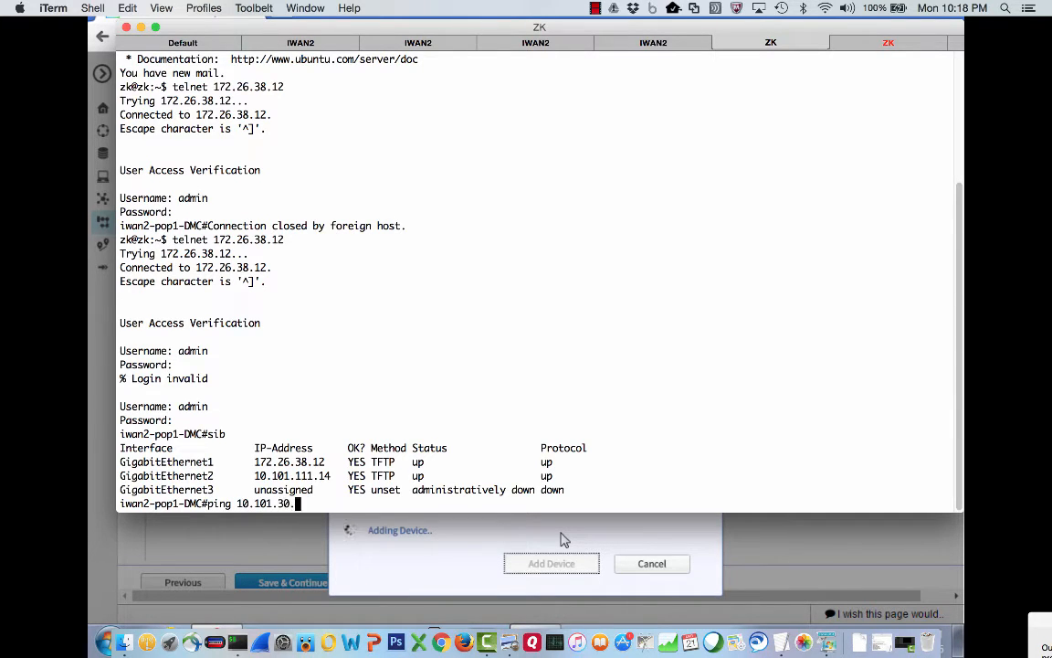
{"action": "type", "text": "11"}
{"action": "key", "text": "Return"}
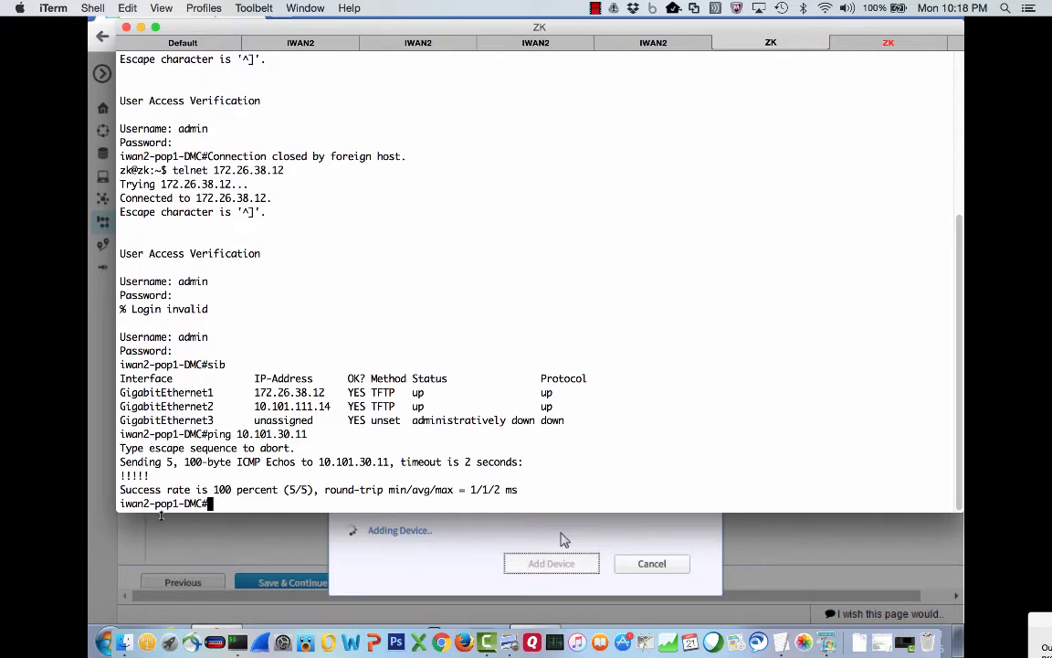
{"action": "left_click", "coordinate": [395, 575]}
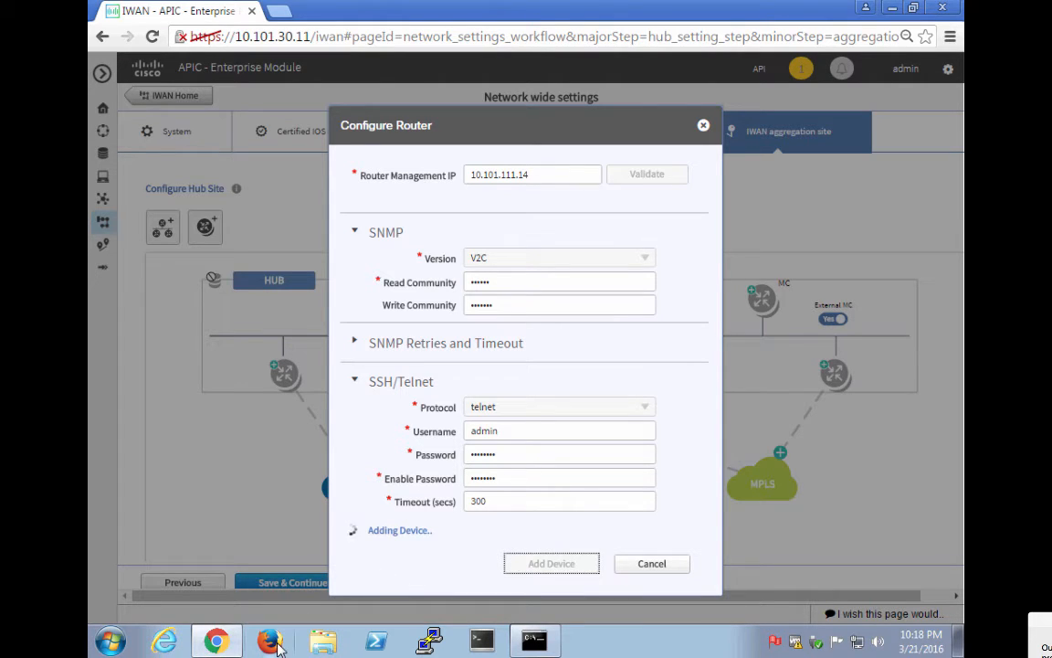
Run 'sh run | include snmp' on the router to check for SNMP configuration.
{"action": "key", "text": "super+Tab"}
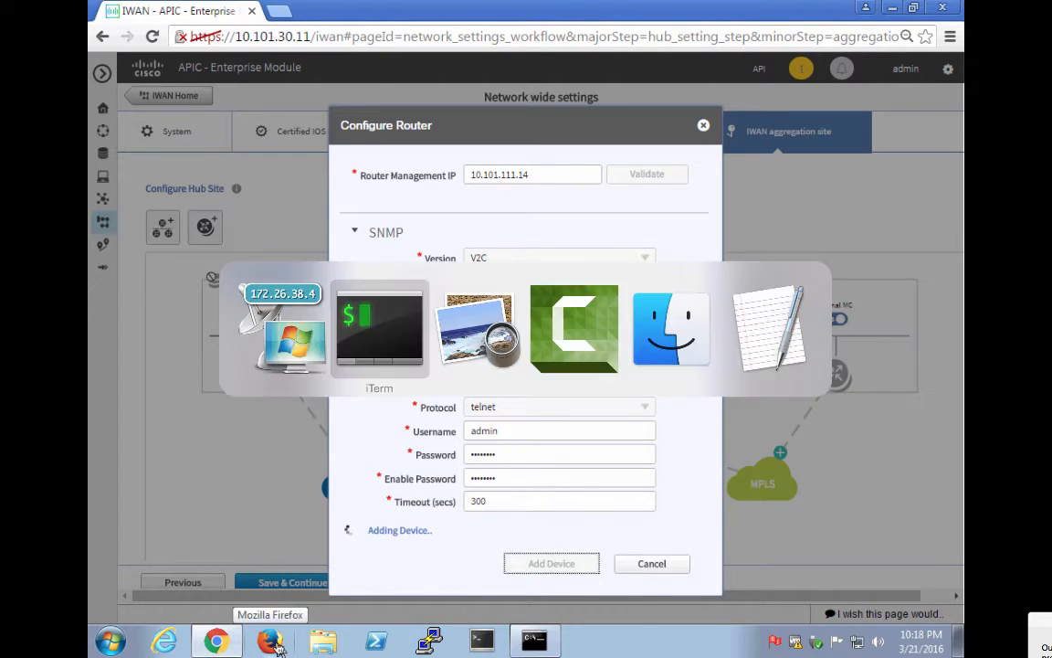
{"action": "type", "text": "sh run | include"}
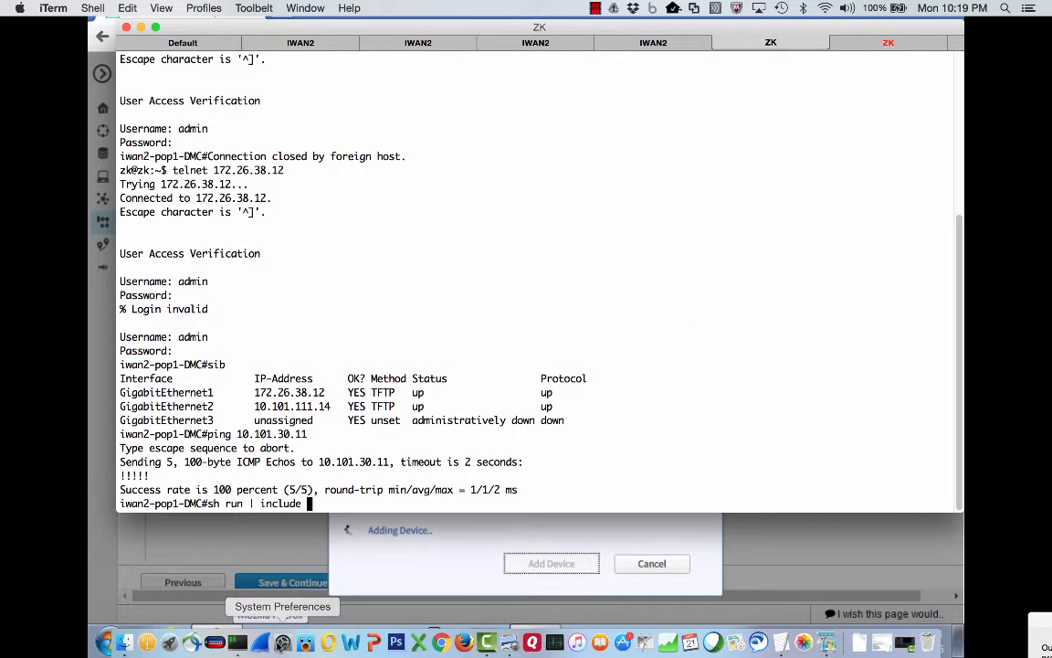
{"action": "type", "text": " snm"}
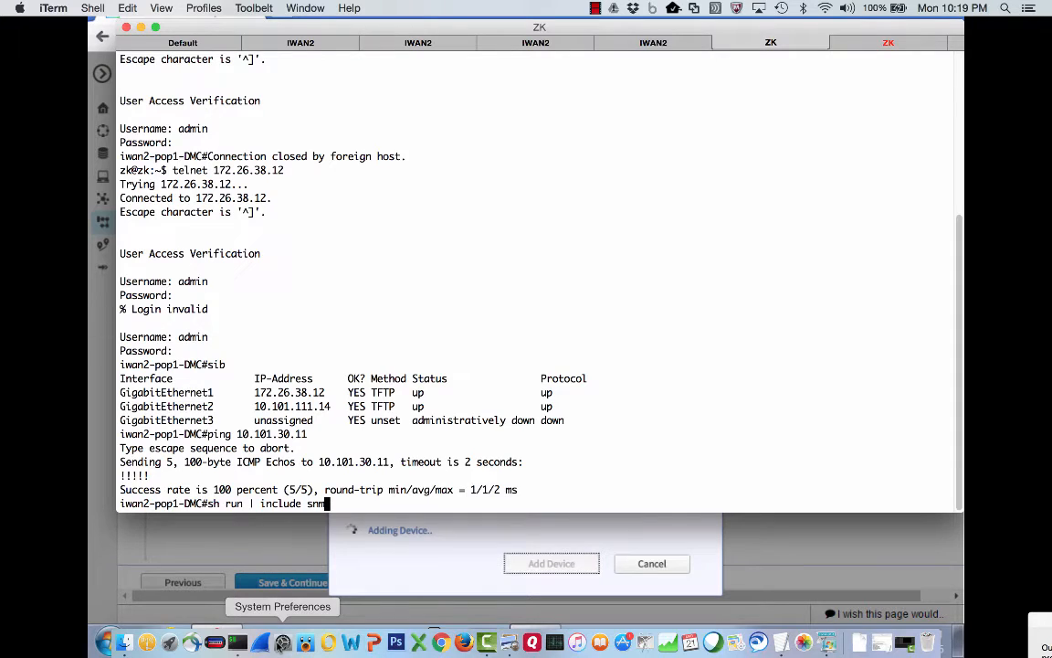
{"action": "type", "text": "p"}
{"action": "key", "text": "Return"}
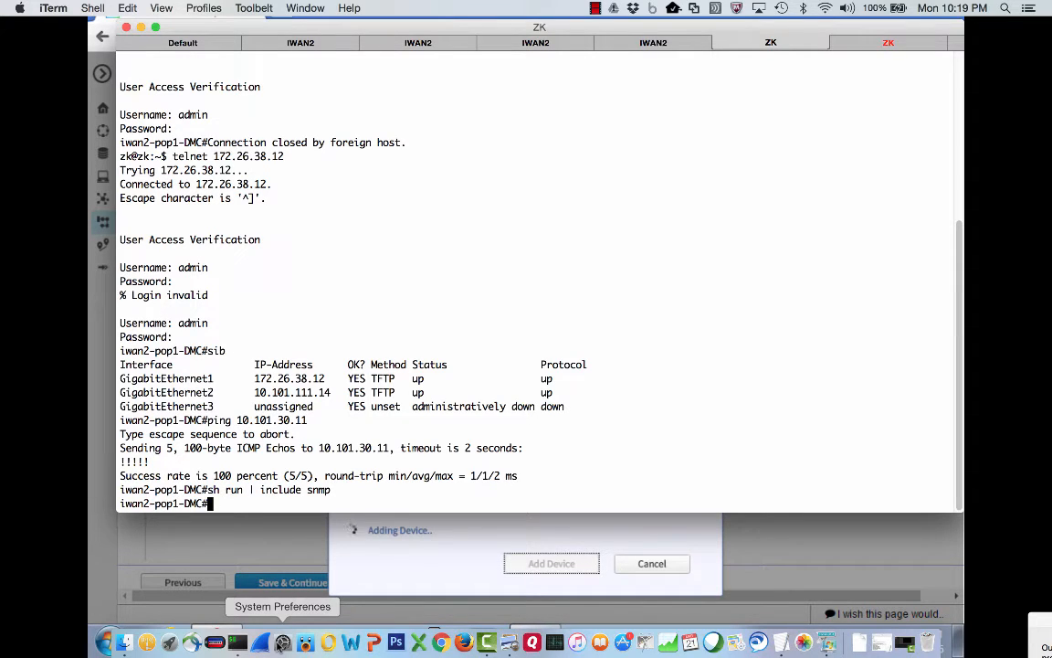
Telnet to iwan2-pop2-mc at 172.26.38.18 and confirm 'sh run | include snmp' returns no SNMP lines.
{"action": "left_click", "coordinate": [848, 47]}
{"action": "key", "text": "Up"}
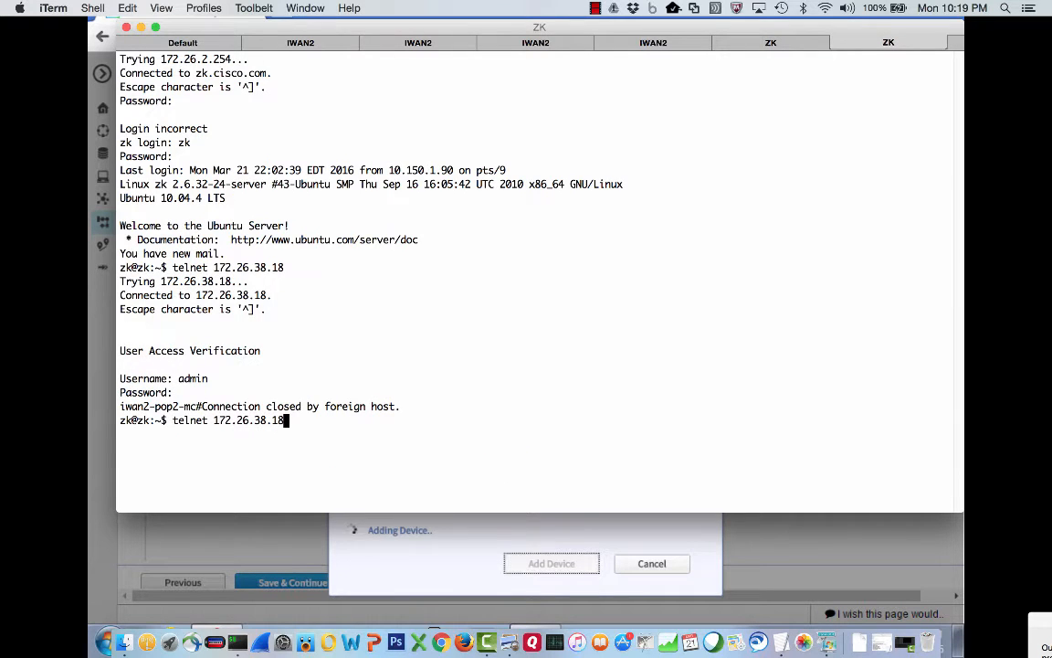
{"action": "key", "text": "Return"}
{"action": "type", "text": "admin"}
{"action": "key", "text": "Return"}
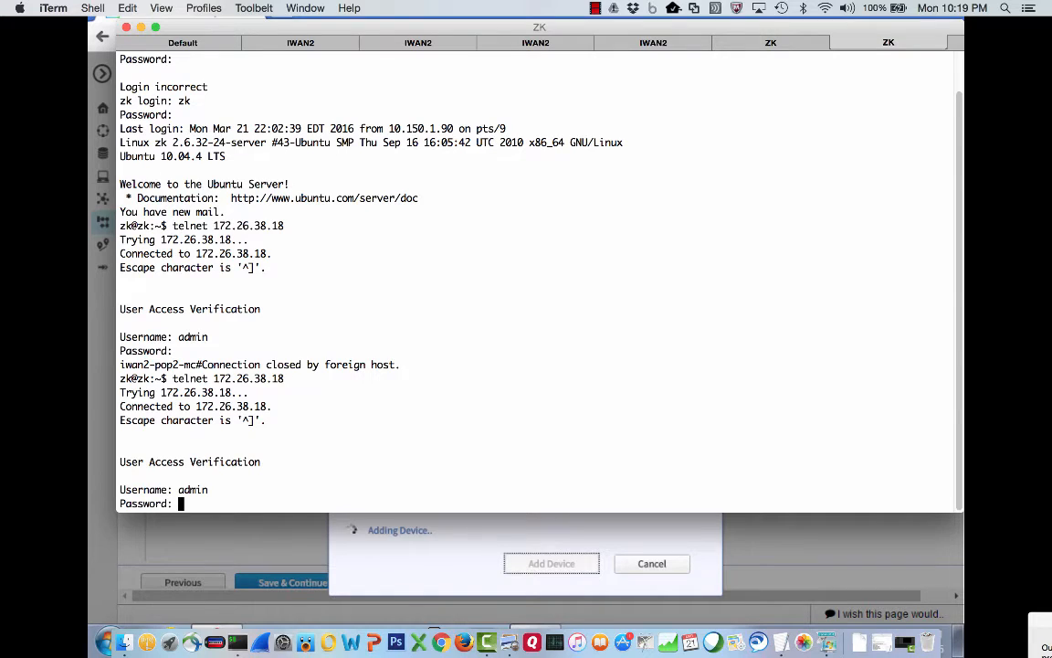
{"action": "key", "text": "Return"}
{"action": "type", "text": "sh run"}
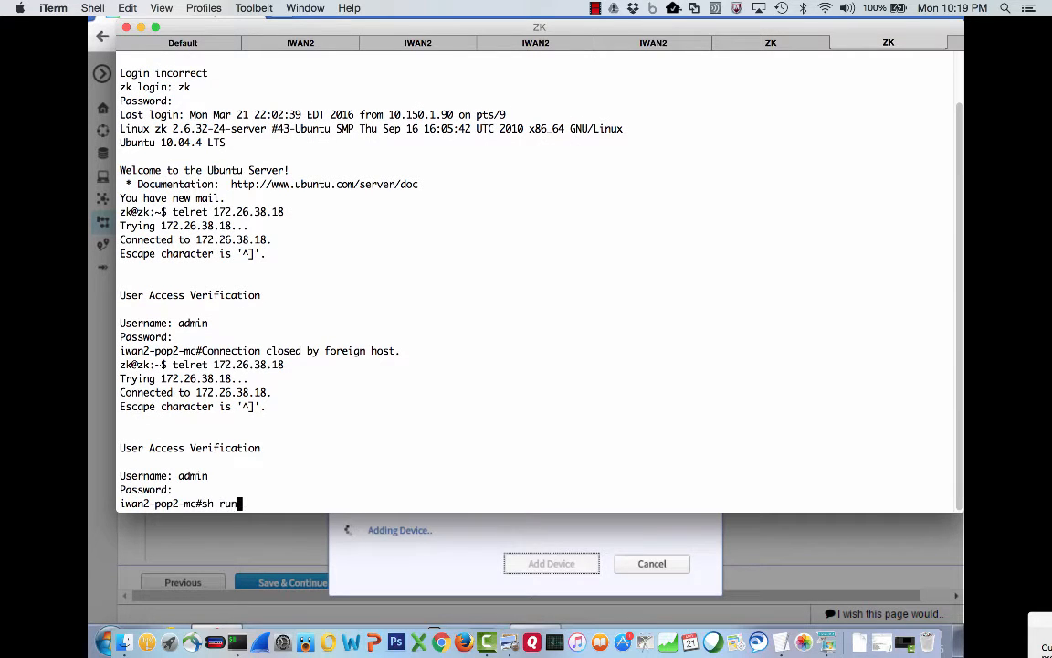
{"action": "type", "text": " | include snmp"}
{"action": "key", "text": "Return"}
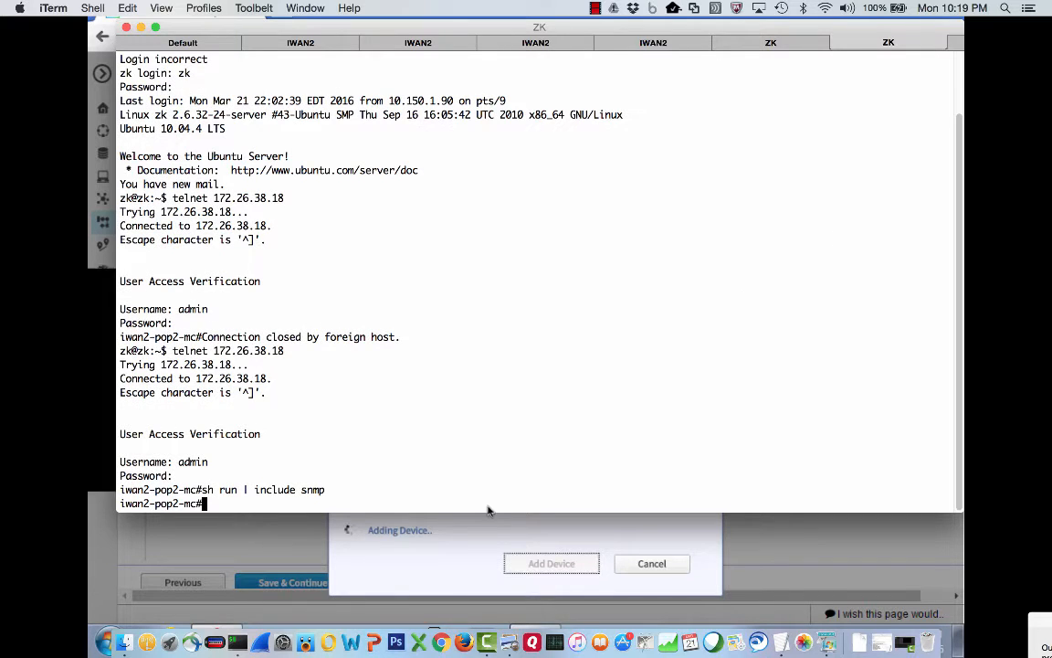
{"action": "left_click", "coordinate": [471, 556]}
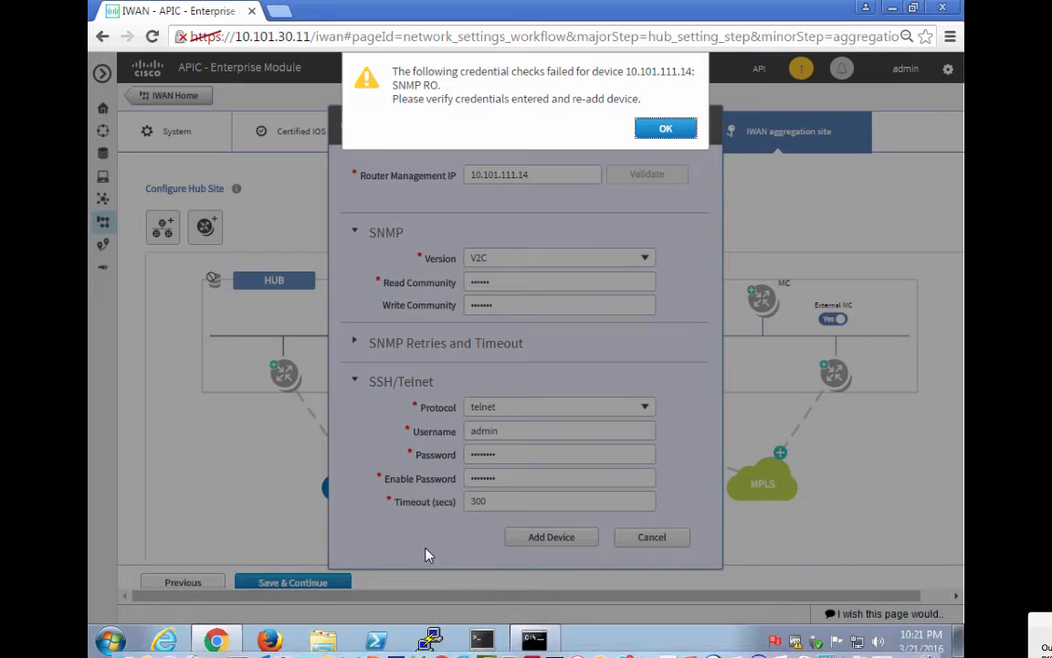
Dismiss the SNMP RO failure alert and retry adding router 10.101.111.14.
{"action": "left_click", "coordinate": [666, 130]}
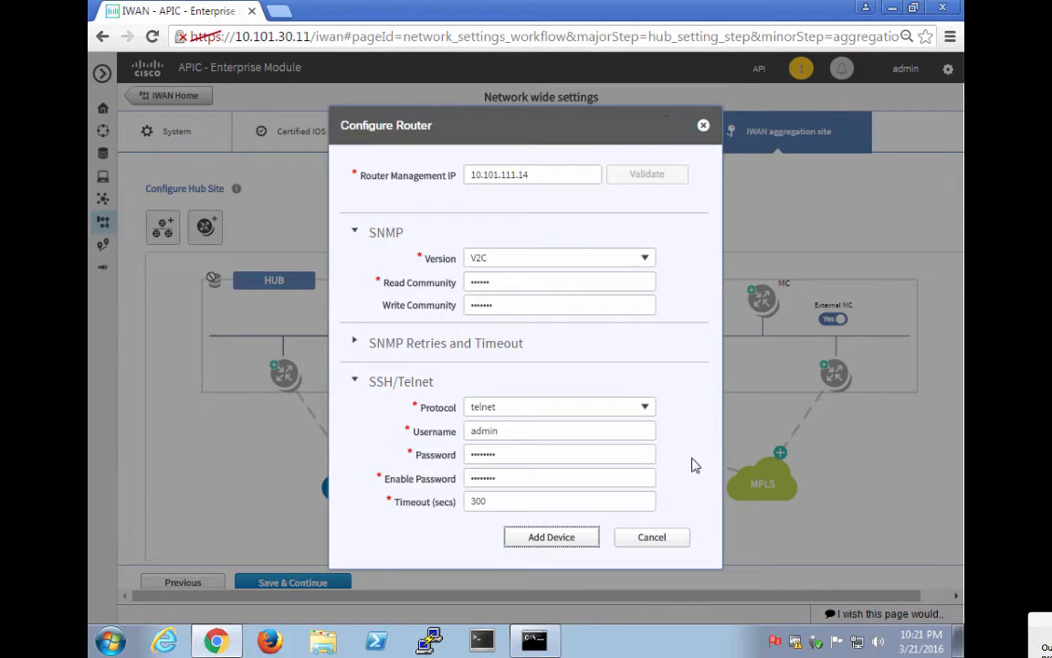
{"action": "left_click", "coordinate": [573, 539]}
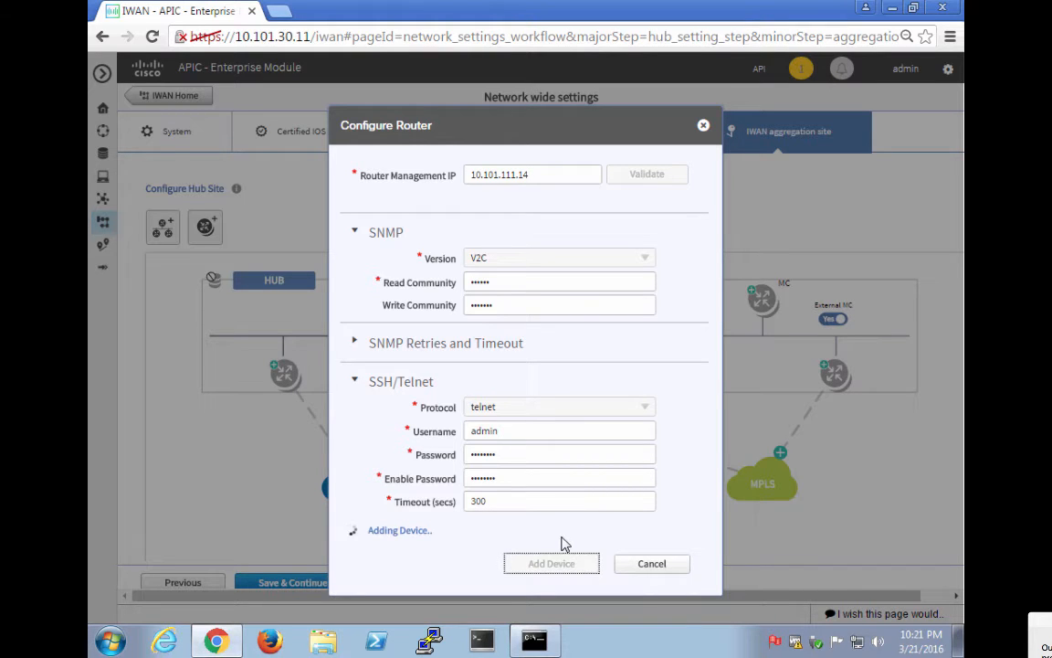
{"action": "key", "text": "super+Tab"}
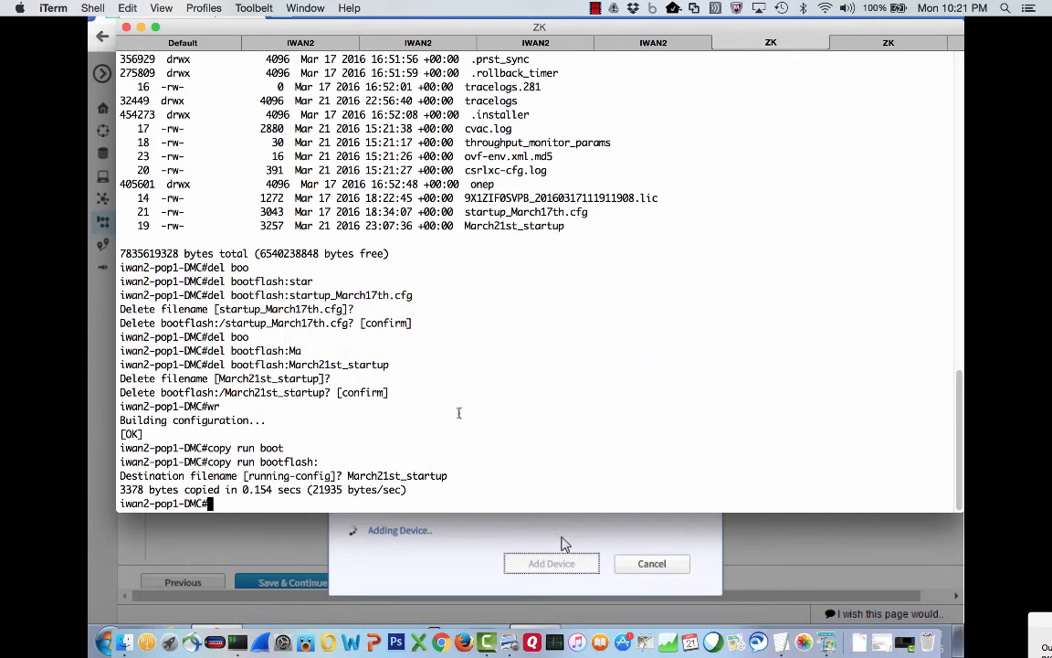
On iwan2-pop1-mpls, list the command aliases with 'srs alias' and highlight the sib and sen definitions.
{"action": "left_click", "coordinate": [287, 45]}
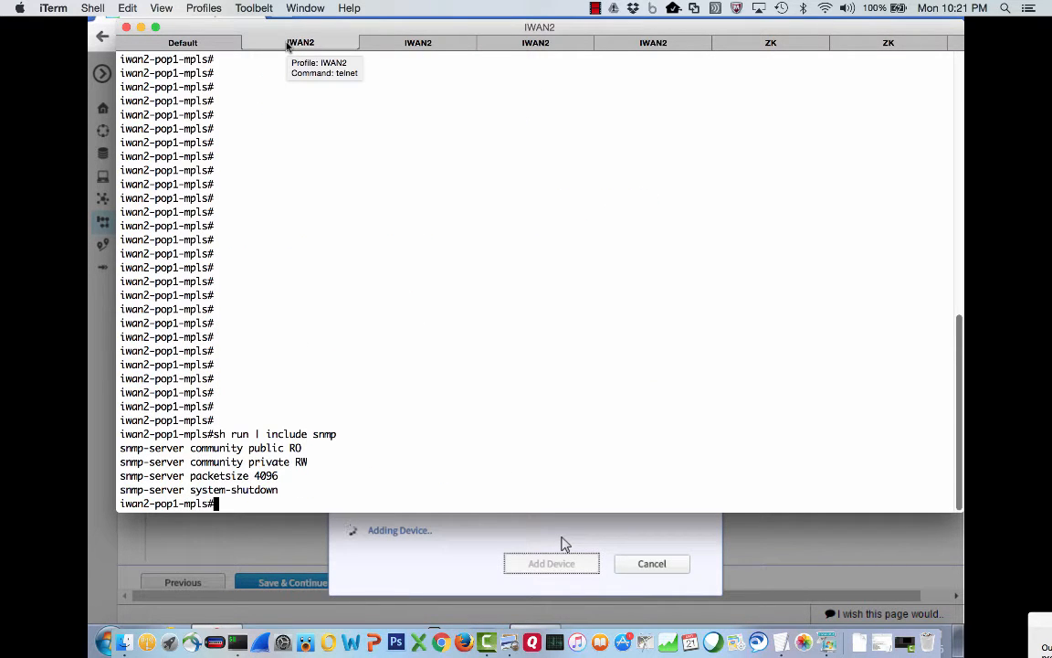
{"action": "type", "text": "srs alias"}
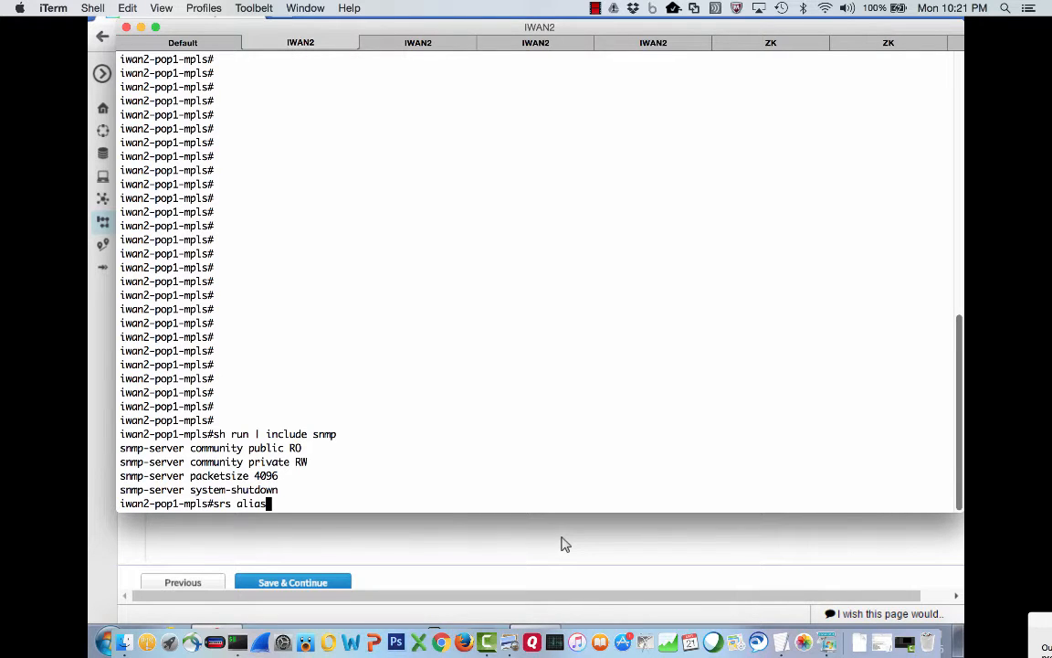
{"action": "key", "text": "Return"}
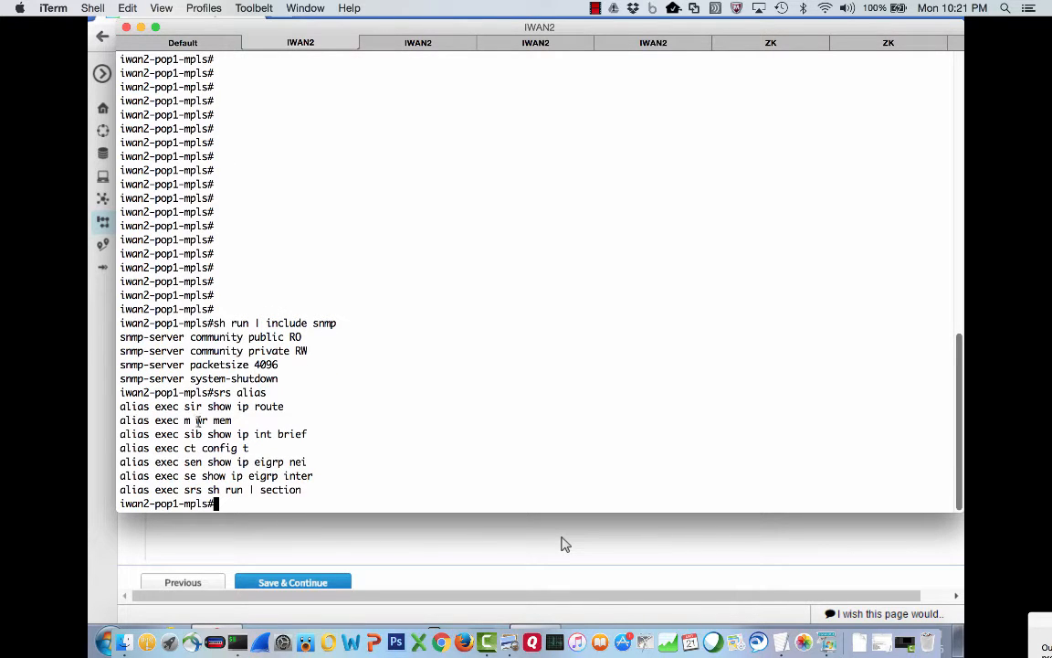
{"action": "left_click_drag", "start_coordinate": [184, 434], "coordinate": [308, 429]}
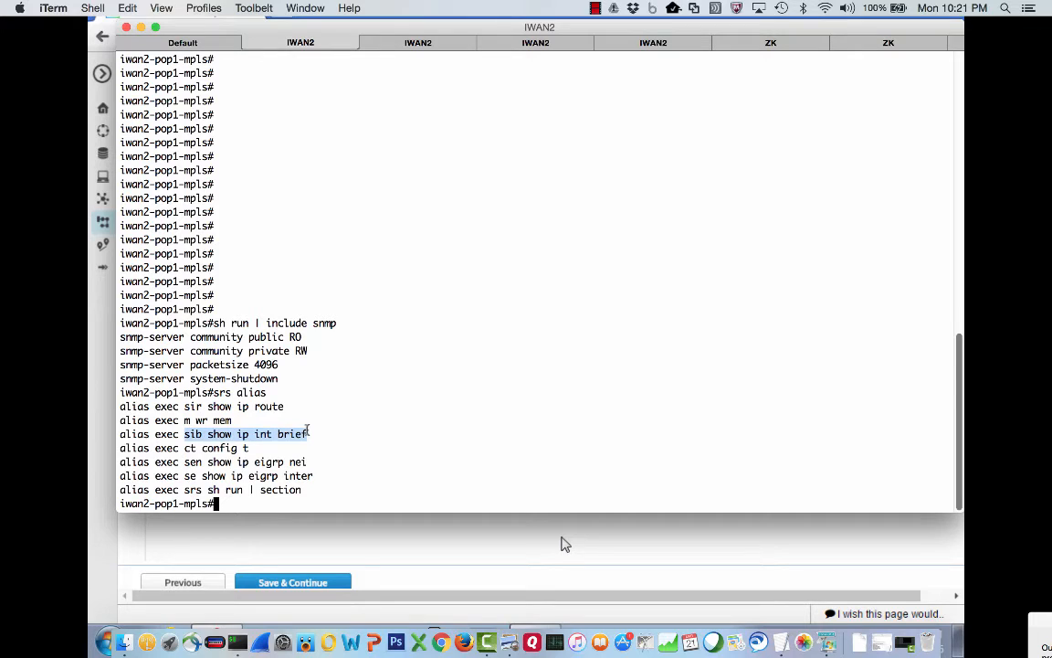
{"action": "left_click_drag", "start_coordinate": [185, 463], "coordinate": [304, 457]}
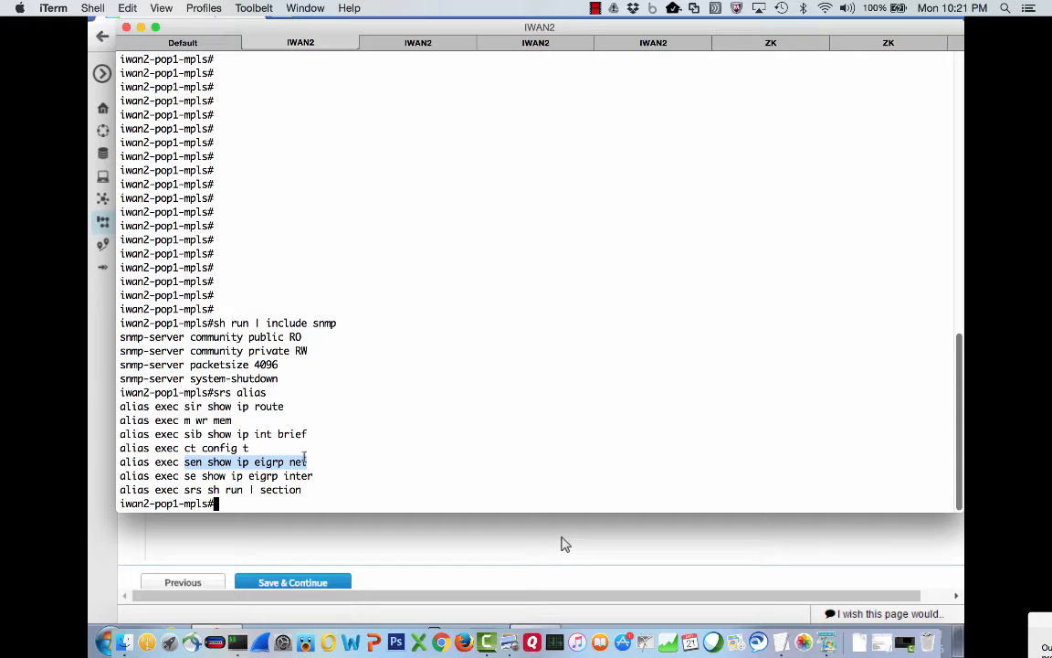
Show iwan2-pop1-mpls interfaces and EIGRP neighbors with 'sib' and 'sen'.
{"action": "type", "text": "sib"}
{"action": "key", "text": "Return"}
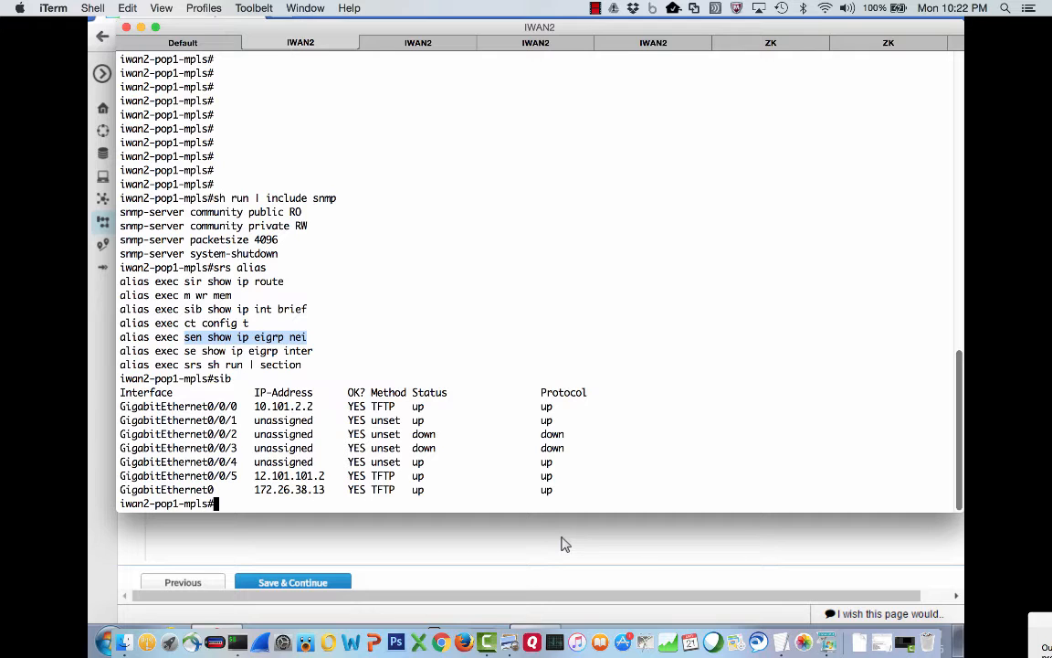
{"action": "type", "text": "sen"}
{"action": "key", "text": "Return"}
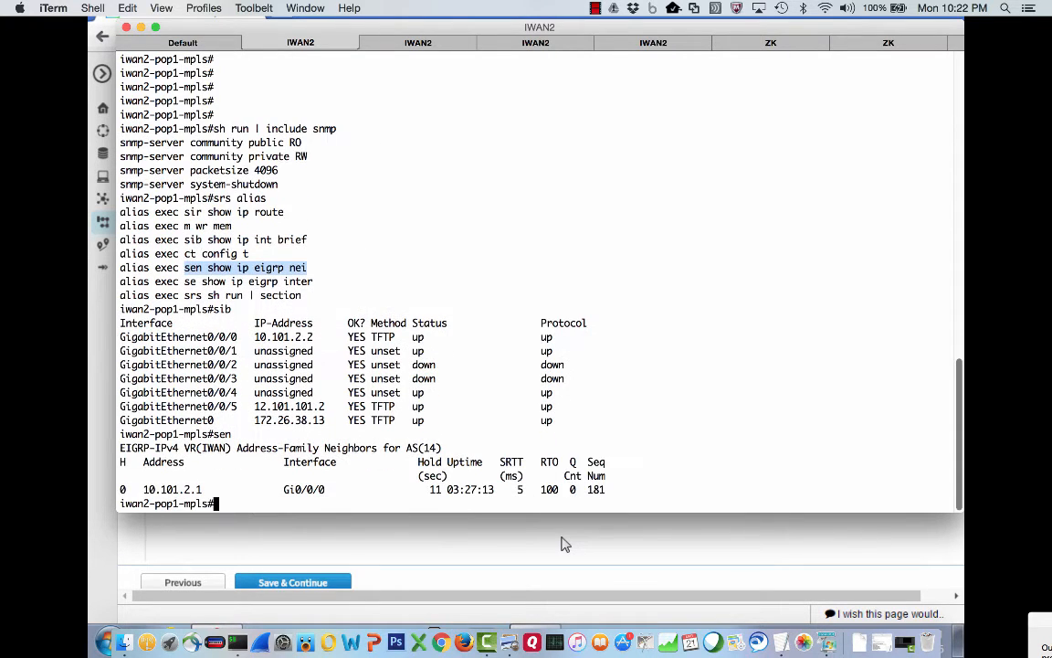
Show iwan2-pop1-inet interfaces and EIGRP neighbors with 'sib' and 'sen'.
{"action": "left_click", "coordinate": [420, 44]}
{"action": "type", "text": "sib"}
{"action": "key", "text": "Return"}
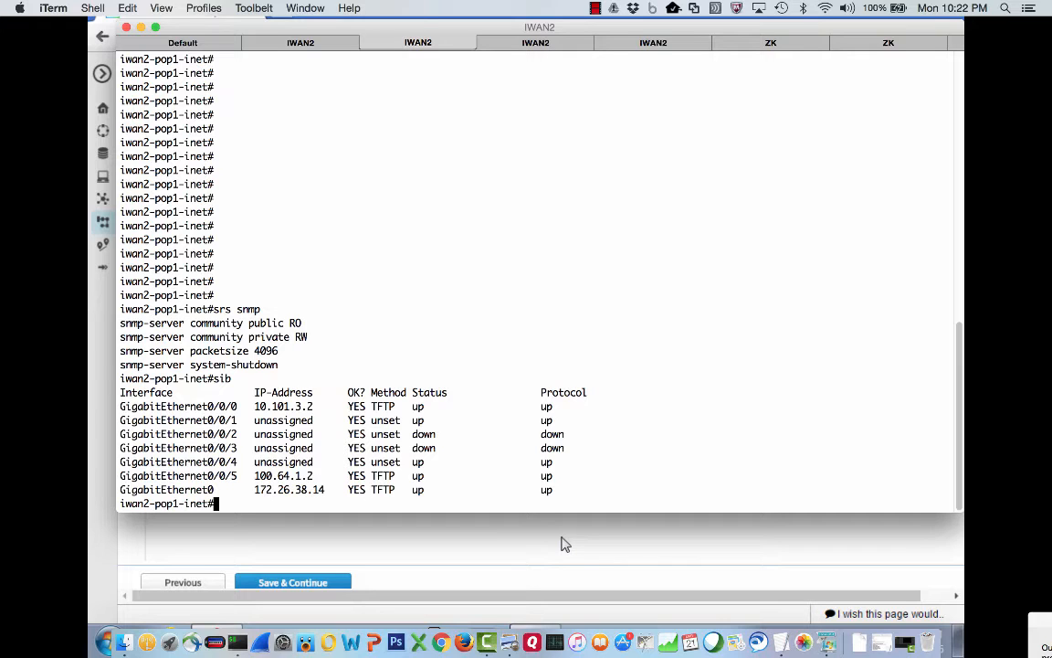
{"action": "type", "text": "sen"}
{"action": "key", "text": "Return"}
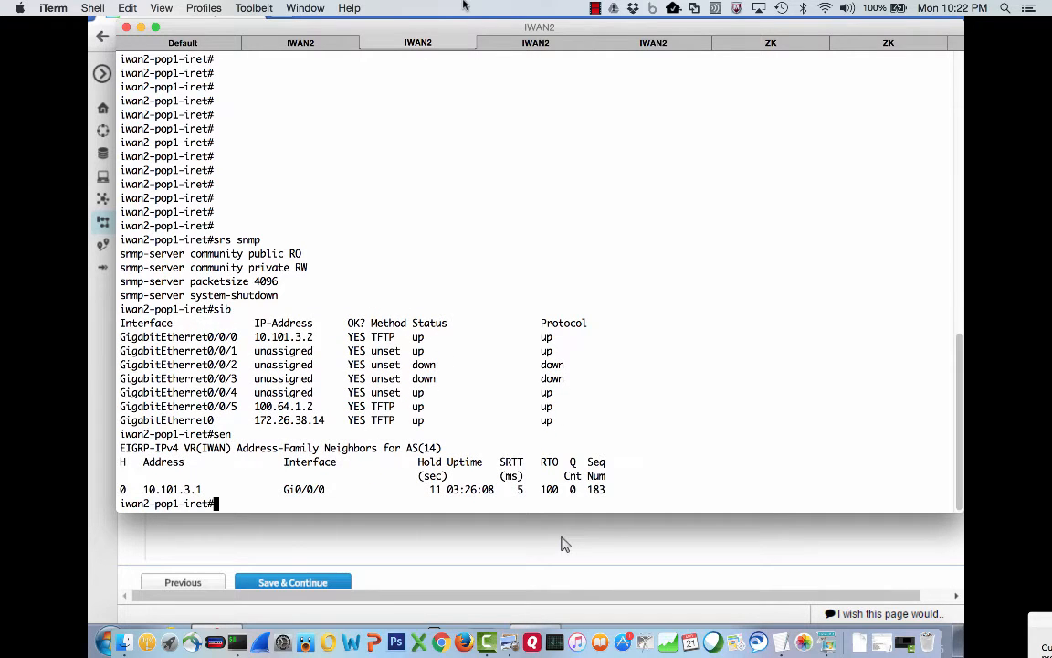
Show iwan2-pop2-mpls interfaces and EIGRP neighbors with 'sib' and 'sen'.
{"action": "left_click", "coordinate": [536, 43]}
{"action": "type", "text": "sib"}
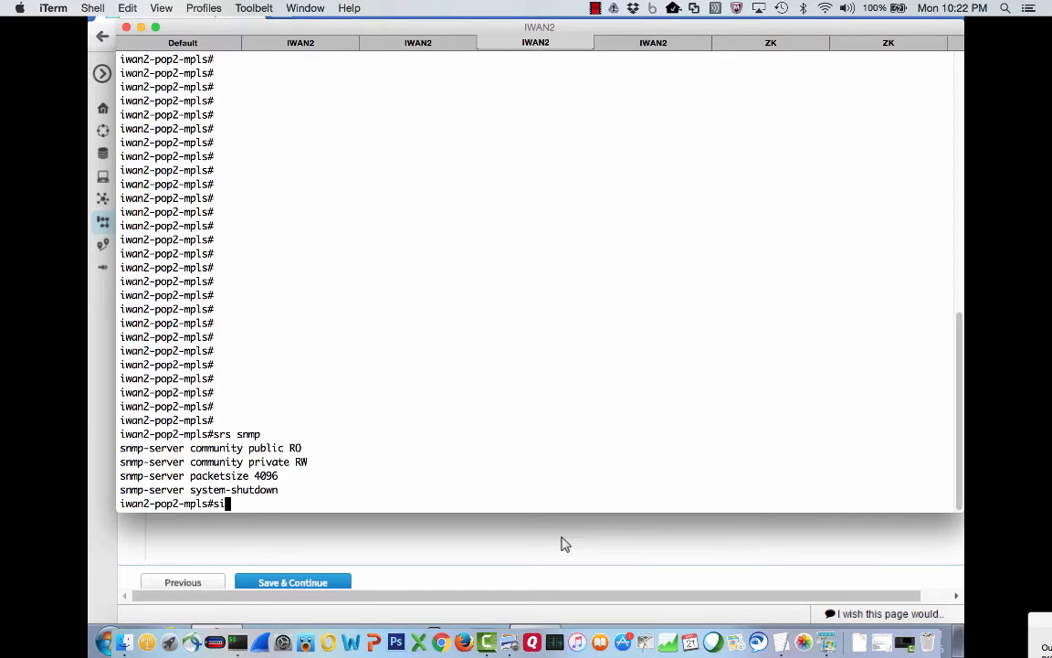
{"action": "key", "text": "Return"}
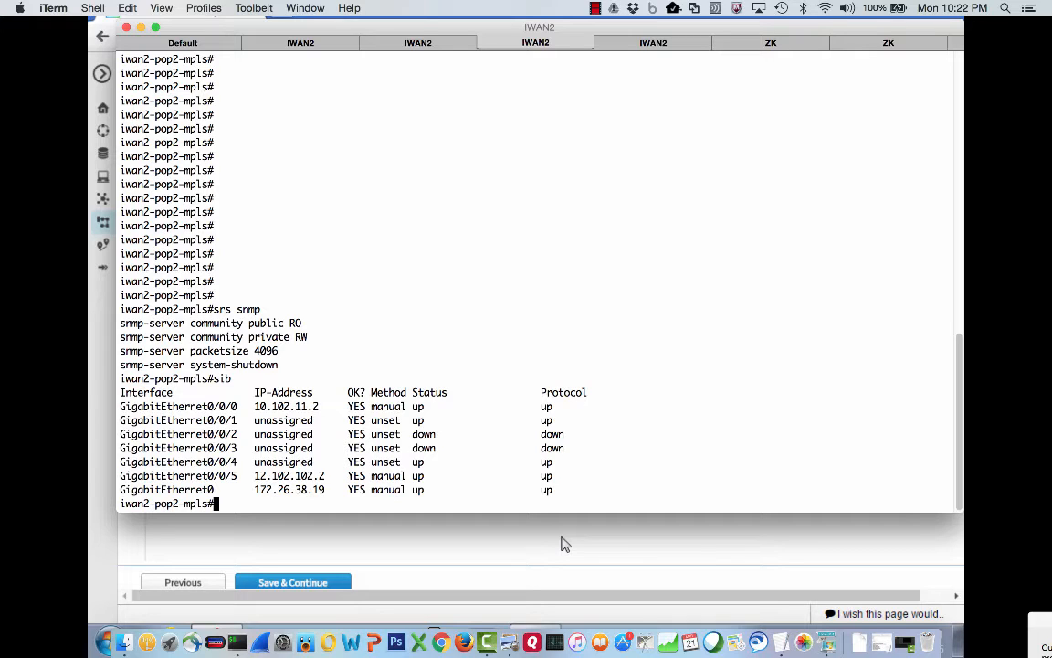
{"action": "type", "text": "sen"}
{"action": "key", "text": "Return"}
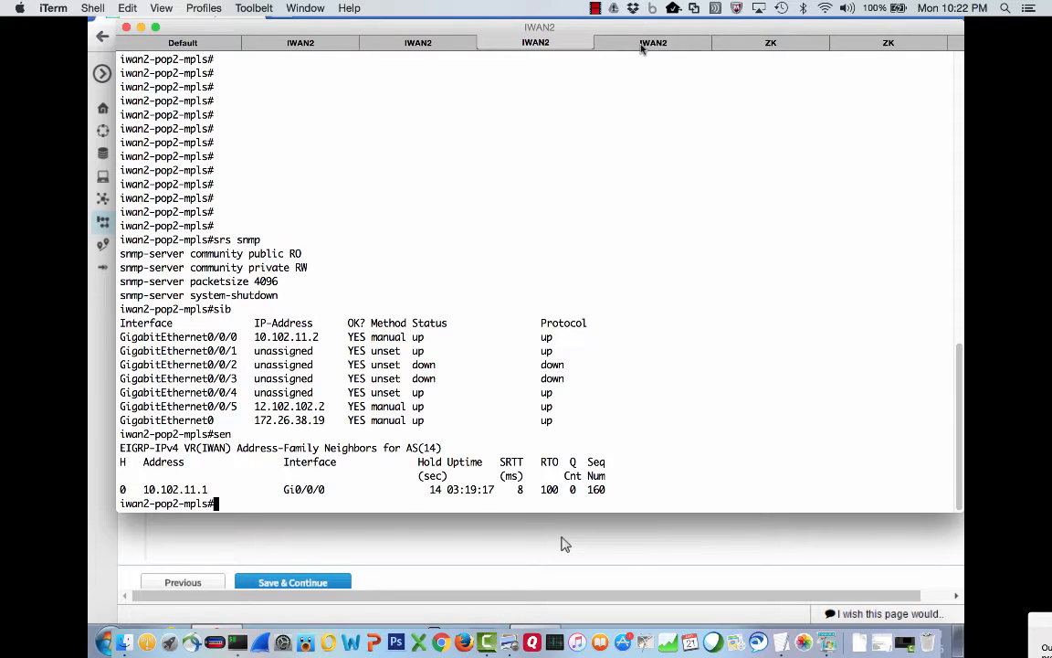
Show the pop2 INET router's interfaces and EIGRP neighbors with 'sib' and 'sen'.
{"action": "left_click", "coordinate": [642, 46]}
{"action": "type", "text": "sib"}
{"action": "key", "text": "Return"}
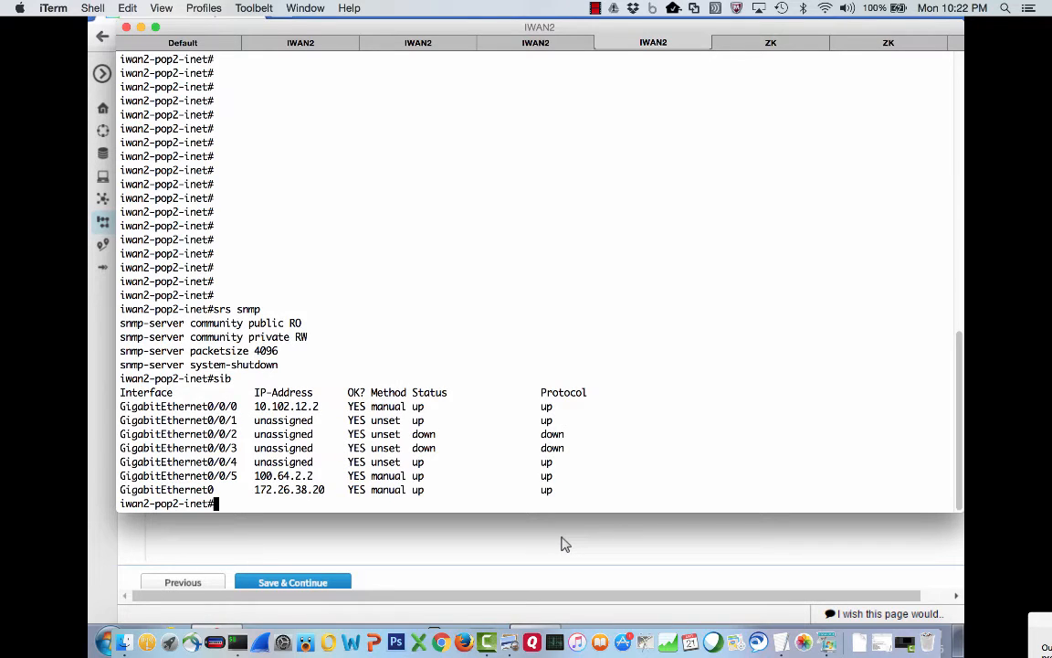
{"action": "type", "text": "sen"}
{"action": "key", "text": "Return"}
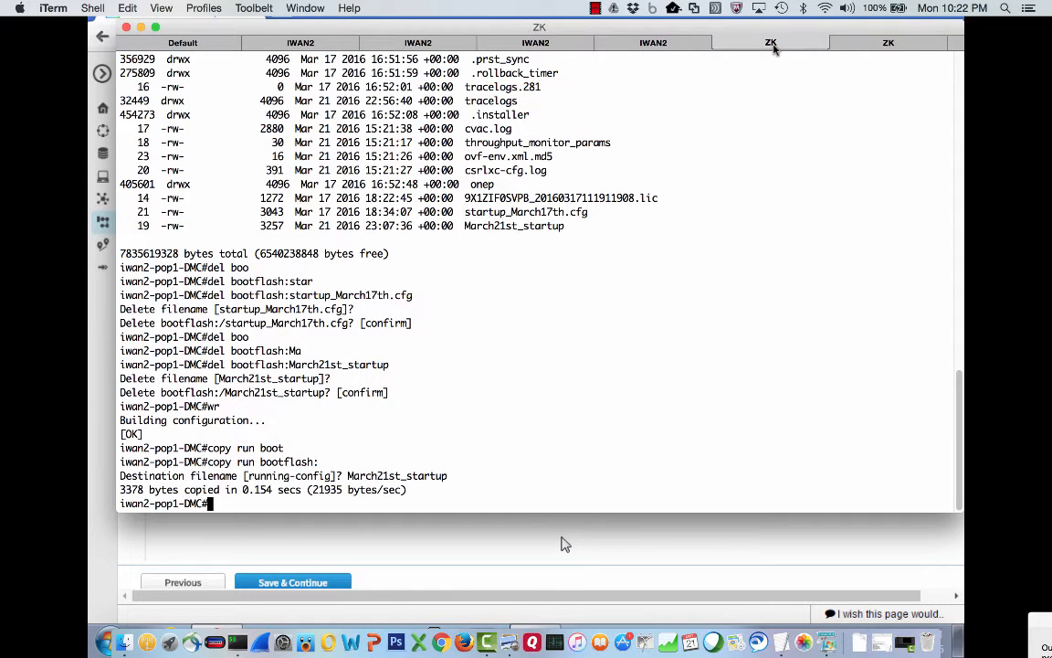
{"action": "left_click", "coordinate": [618, 538]}
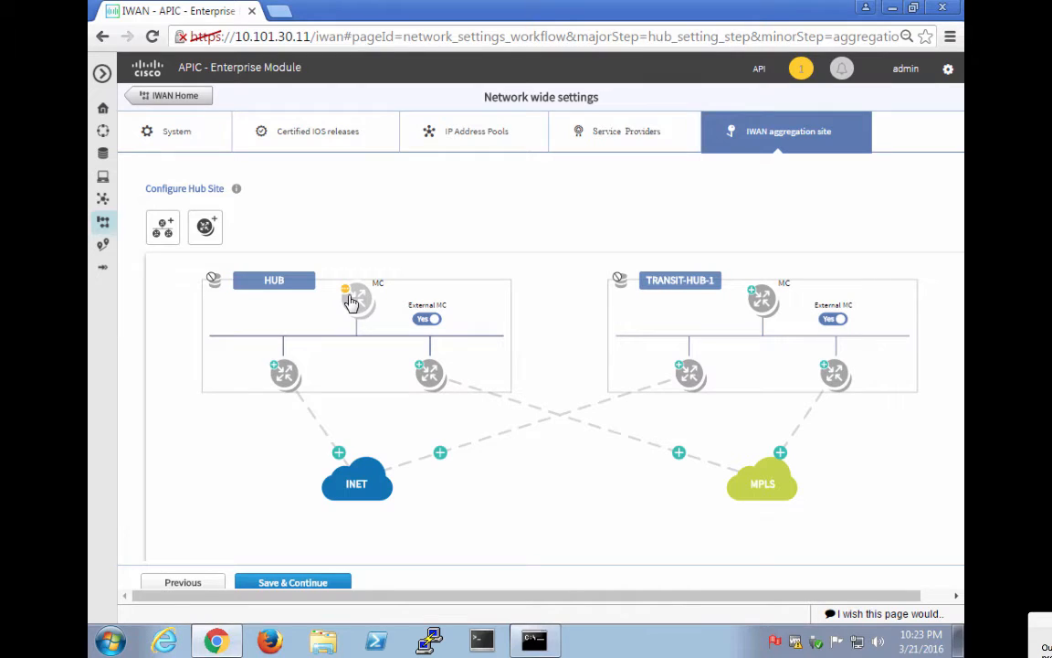
Give the HUB master controller 10.101.111.14 GigabitEthernet2 as its LAN interface and save.
{"action": "left_click", "coordinate": [354, 299]}
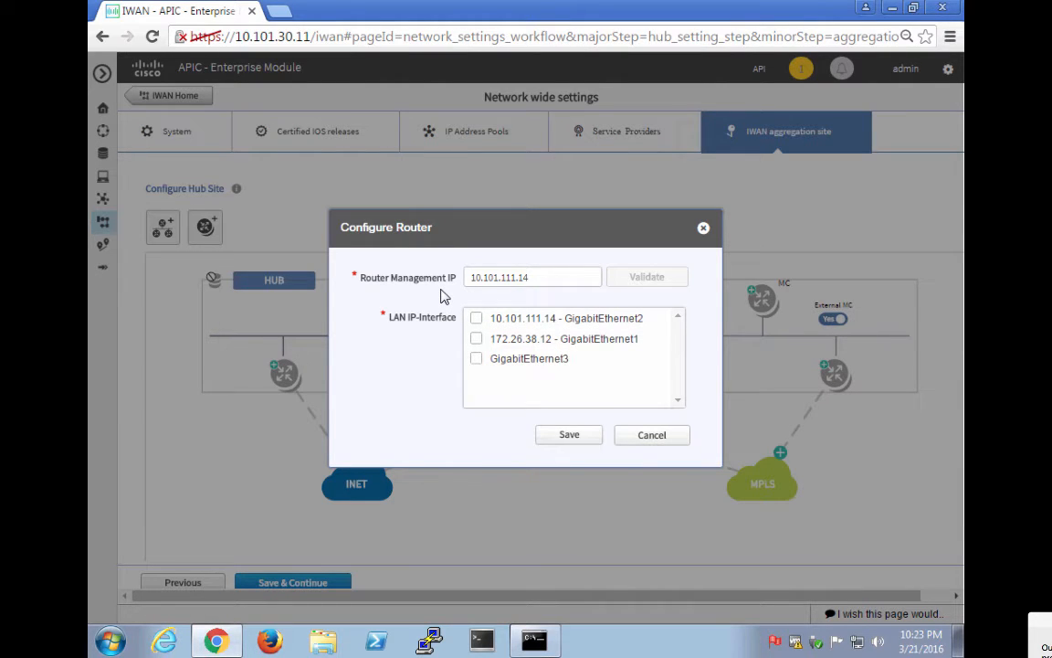
{"action": "left_click", "coordinate": [476, 318]}
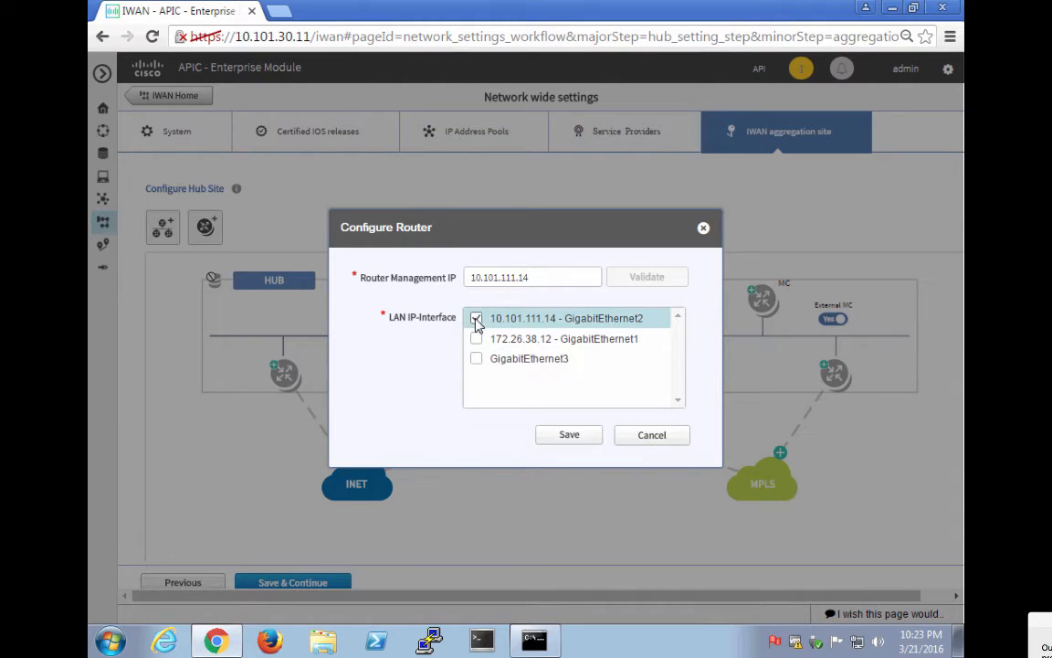
{"action": "left_click", "coordinate": [567, 438]}
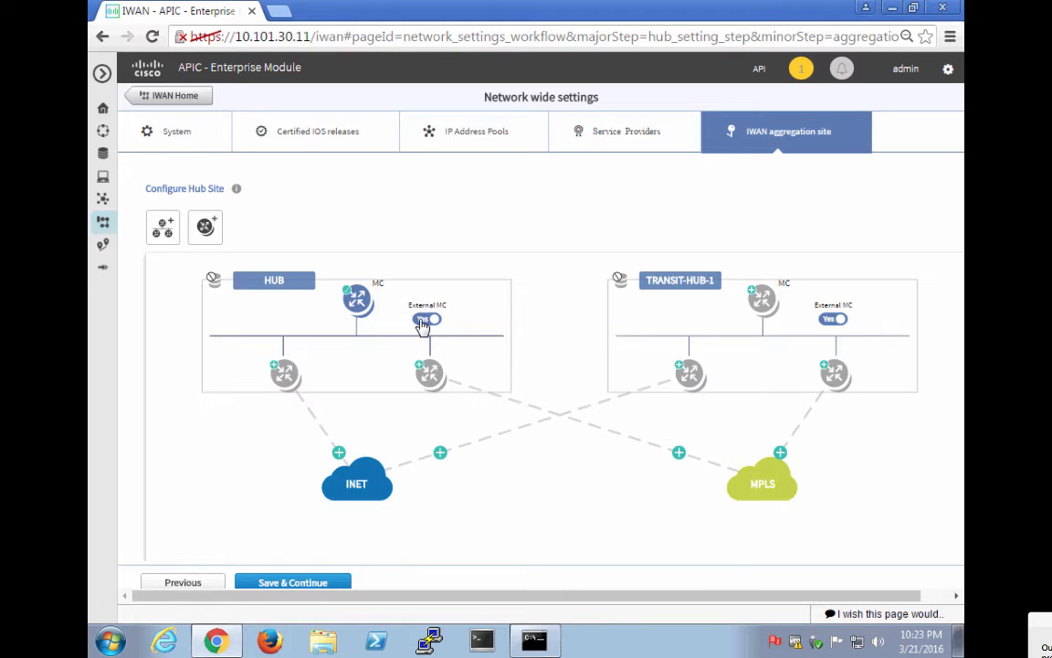
{"action": "mouse_move", "coordinate": [355, 484]}
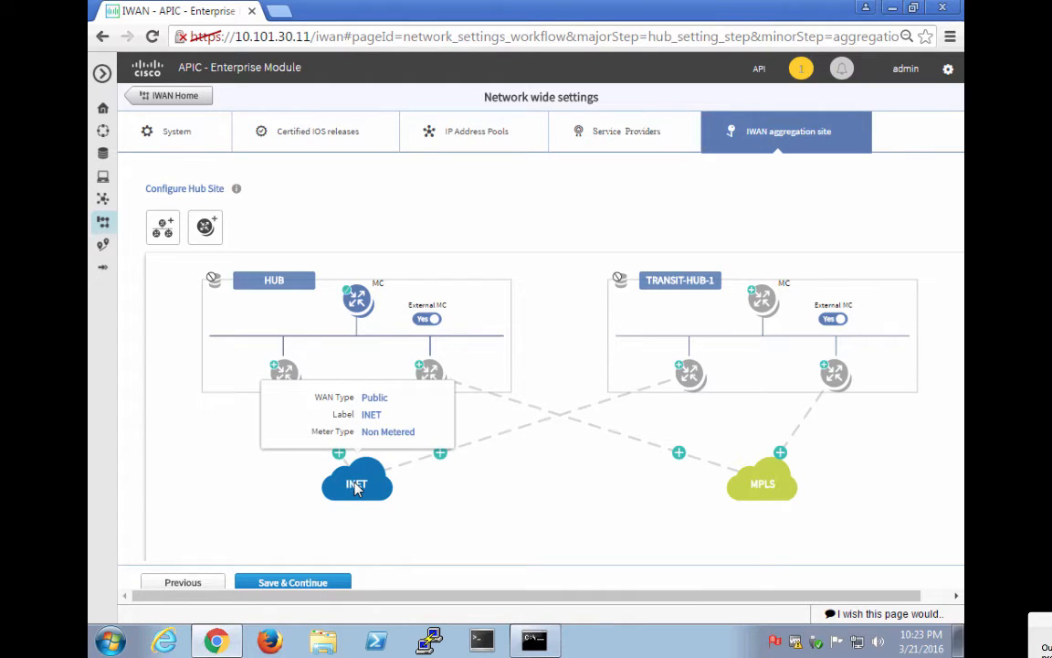
Validate and add the HUB's left border router at 10.101.3.2.
{"action": "left_click", "coordinate": [286, 383]}
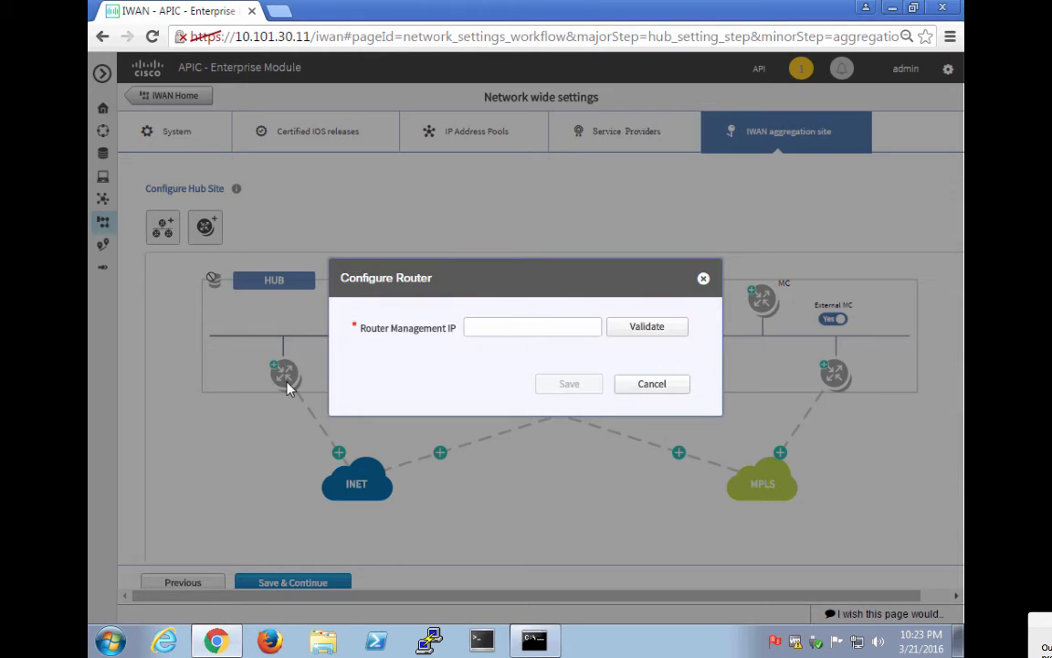
{"action": "left_click", "coordinate": [511, 325]}
{"action": "type", "text": "10."}
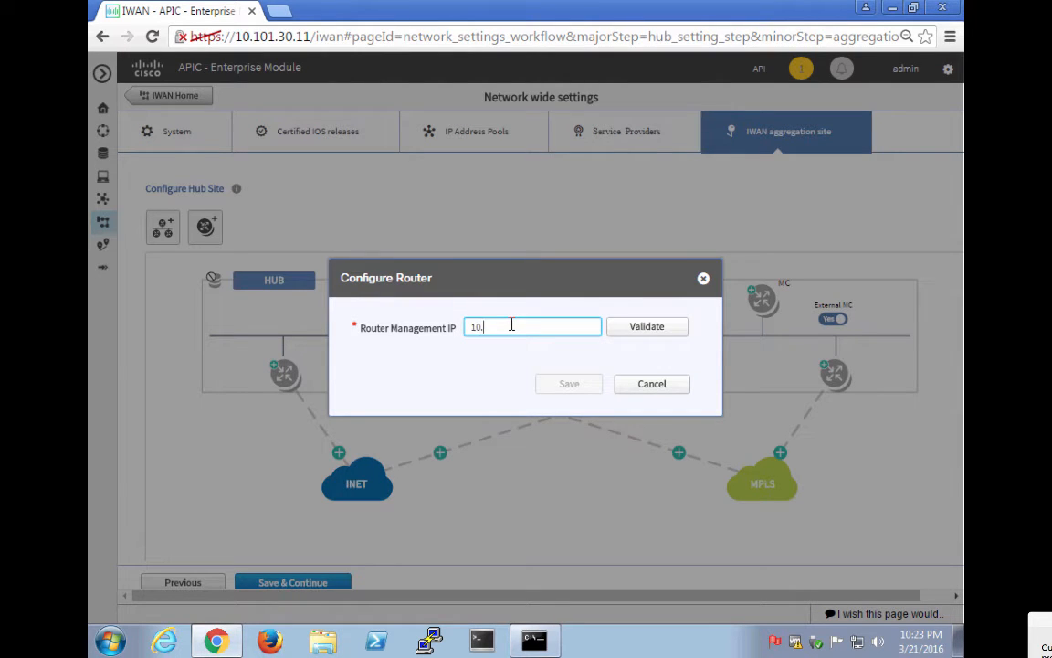
{"action": "type", "text": "101.3.2"}
{"action": "left_click", "coordinate": [640, 331]}
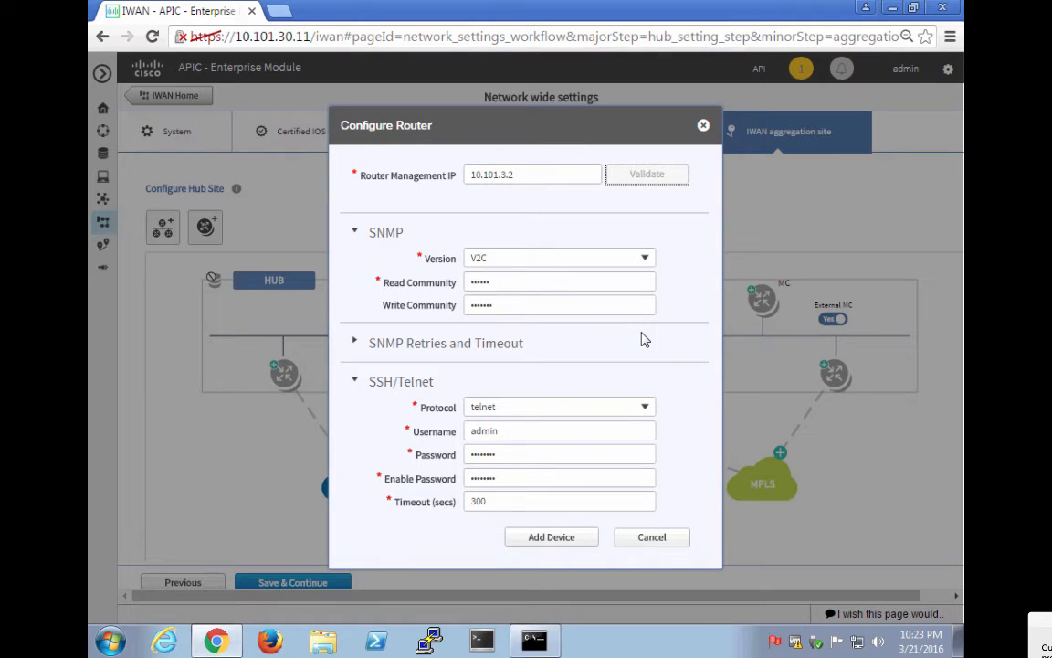
{"action": "left_click", "coordinate": [566, 539]}
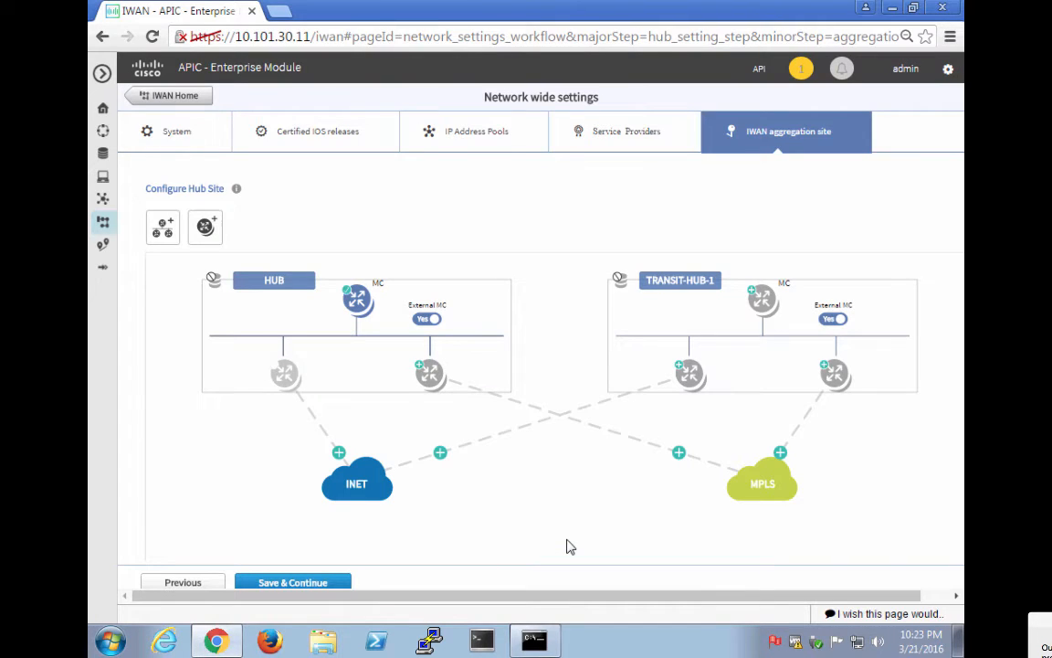
{"action": "mouse_move", "coordinate": [349, 489]}
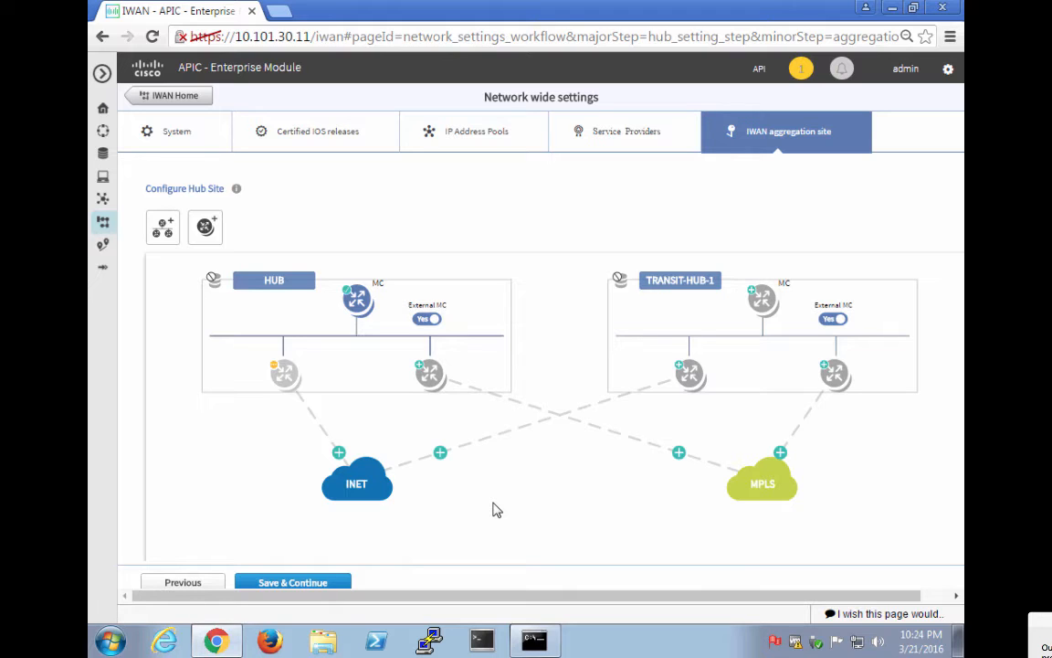
Set GigabitEthernet0/0/0 as the LAN interface of router 10.101.3.2 and save.
{"action": "left_click", "coordinate": [280, 373]}
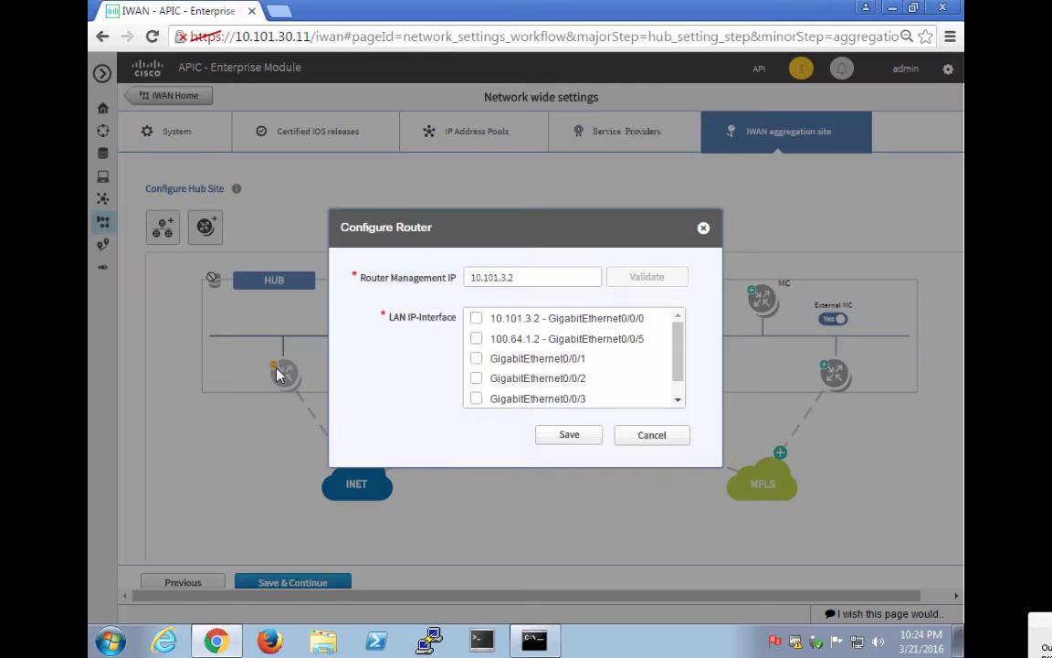
{"action": "left_click", "coordinate": [476, 320]}
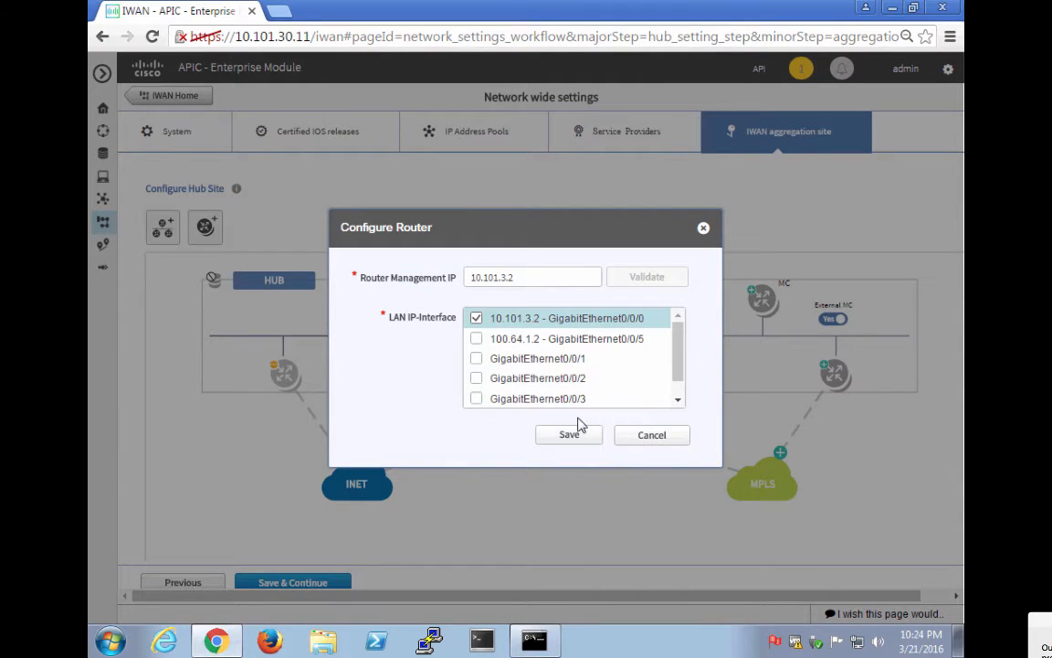
{"action": "left_click", "coordinate": [575, 435]}
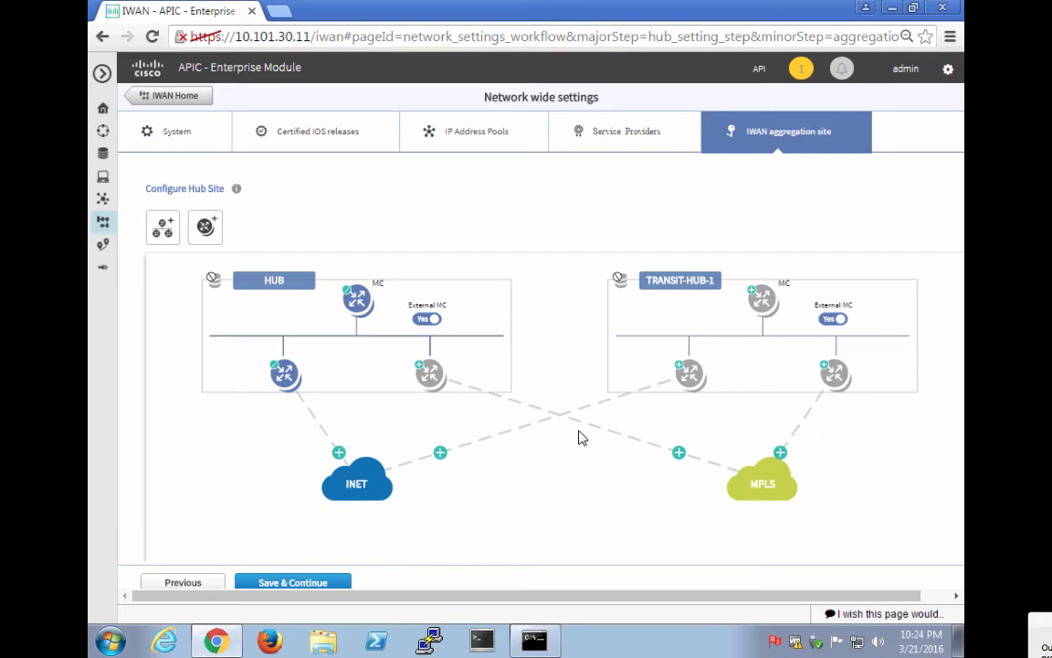
{"action": "mouse_move", "coordinate": [428, 375]}
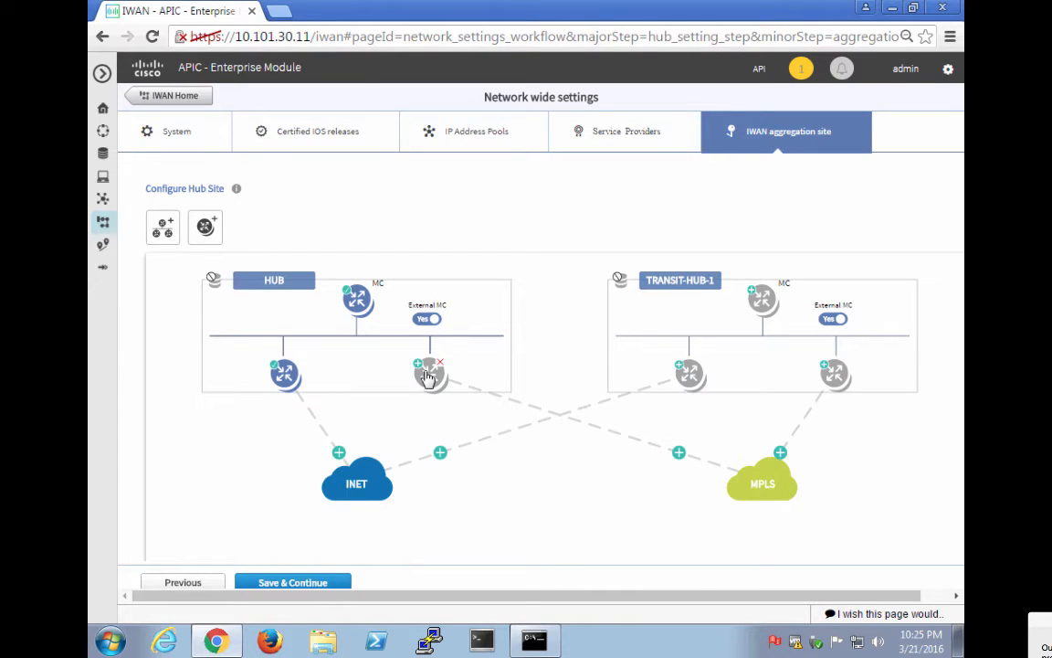
Configure the HUB's INET link with default gateway 100.64.1.1 and 100 Mbps bandwidth.
{"action": "left_click", "coordinate": [339, 453]}
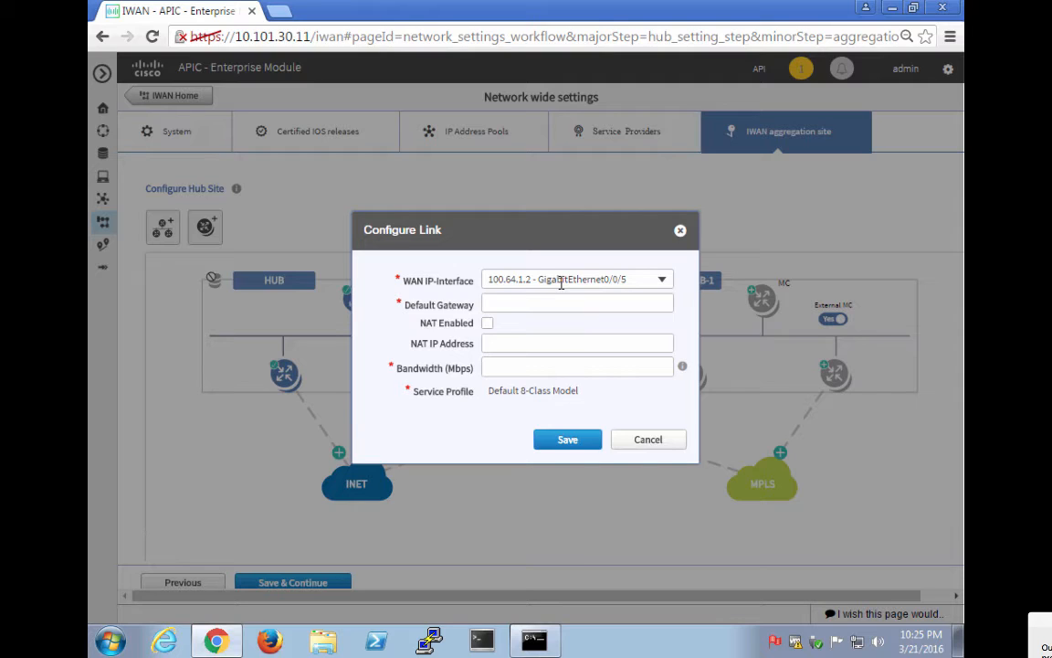
{"action": "left_click", "coordinate": [536, 302]}
{"action": "type", "text": "100.64.1.1"}
{"action": "key", "text": "Tab"}
{"action": "key", "text": "Tab"}
{"action": "key", "text": "Tab"}
{"action": "type", "text": "100"}
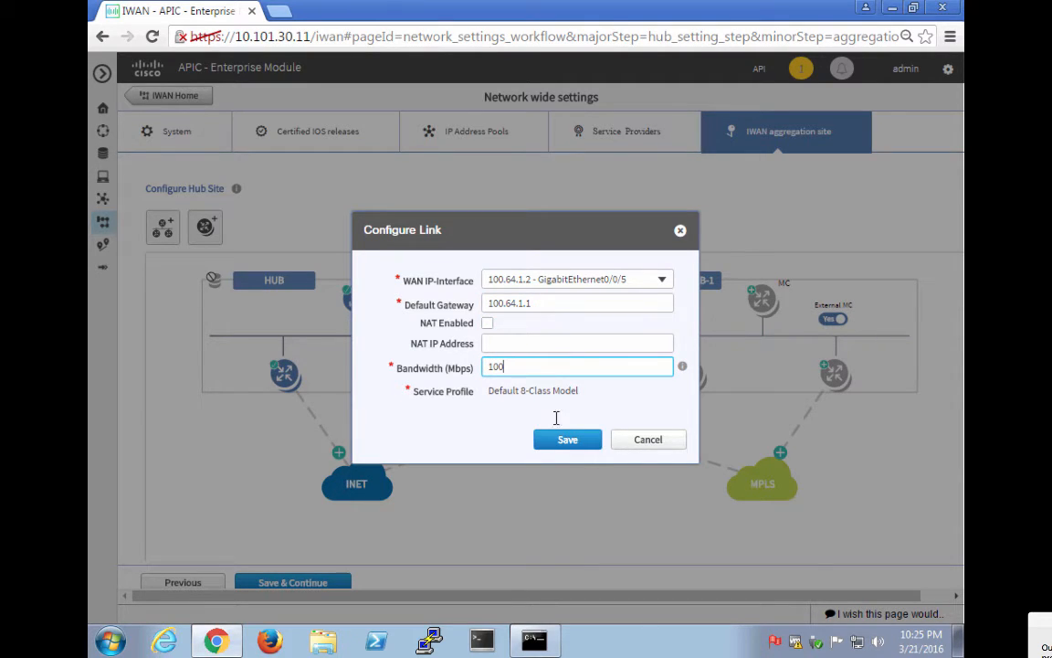
{"action": "left_click", "coordinate": [574, 443]}
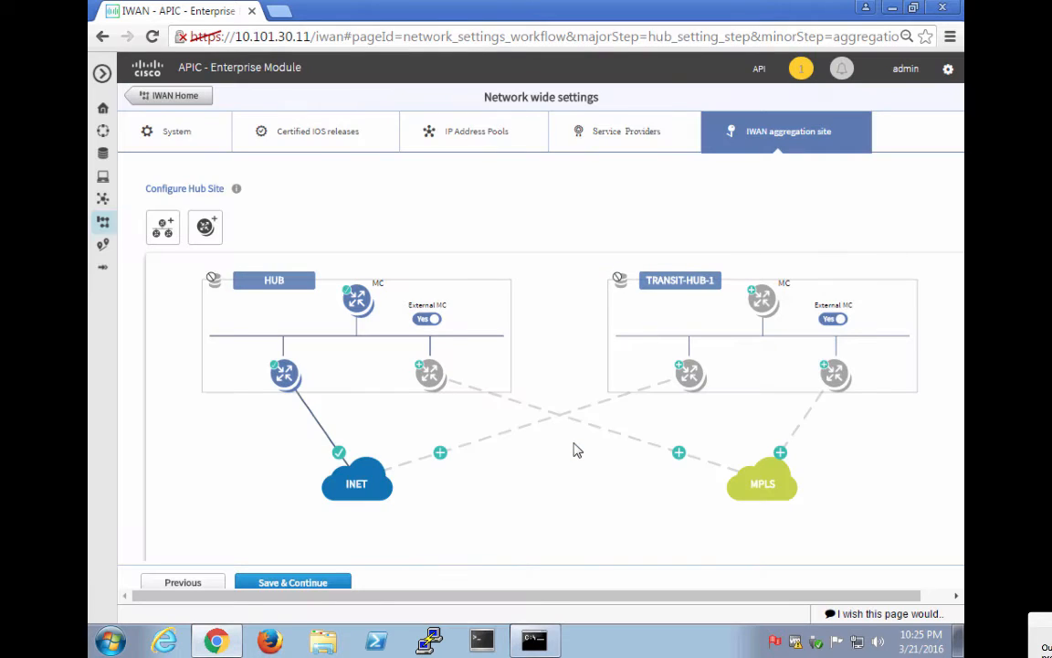
Validate and add the HUB's right border router at 10.101.2.2.
{"action": "left_click", "coordinate": [434, 385]}
{"action": "left_click", "coordinate": [490, 325]}
{"action": "type", "text": "10.101."}
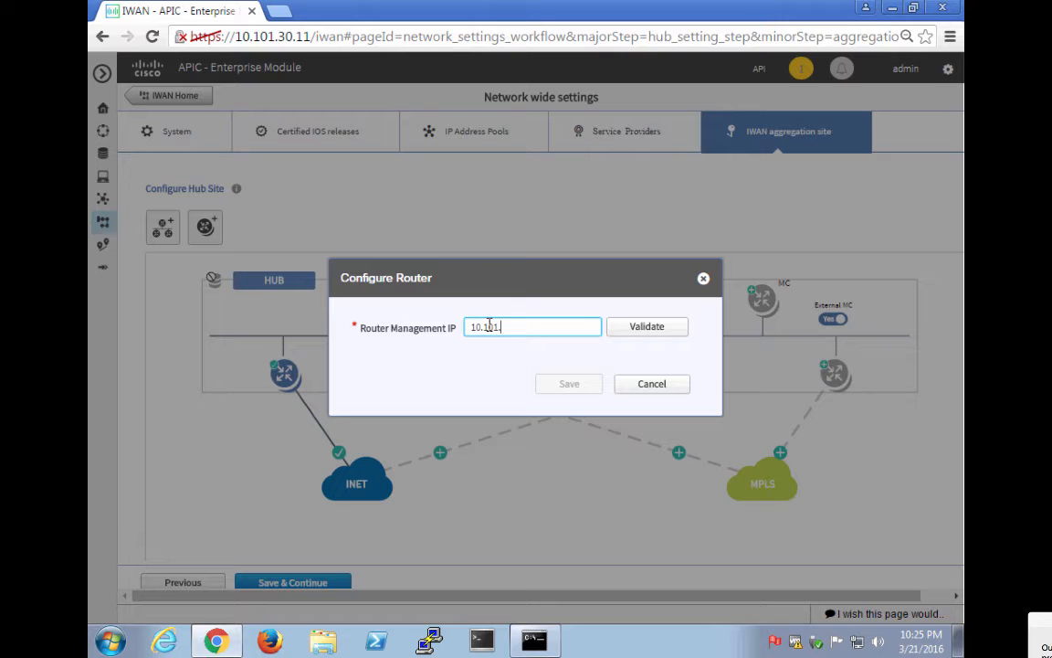
{"action": "type", "text": "2.2"}
{"action": "left_click", "coordinate": [632, 334]}
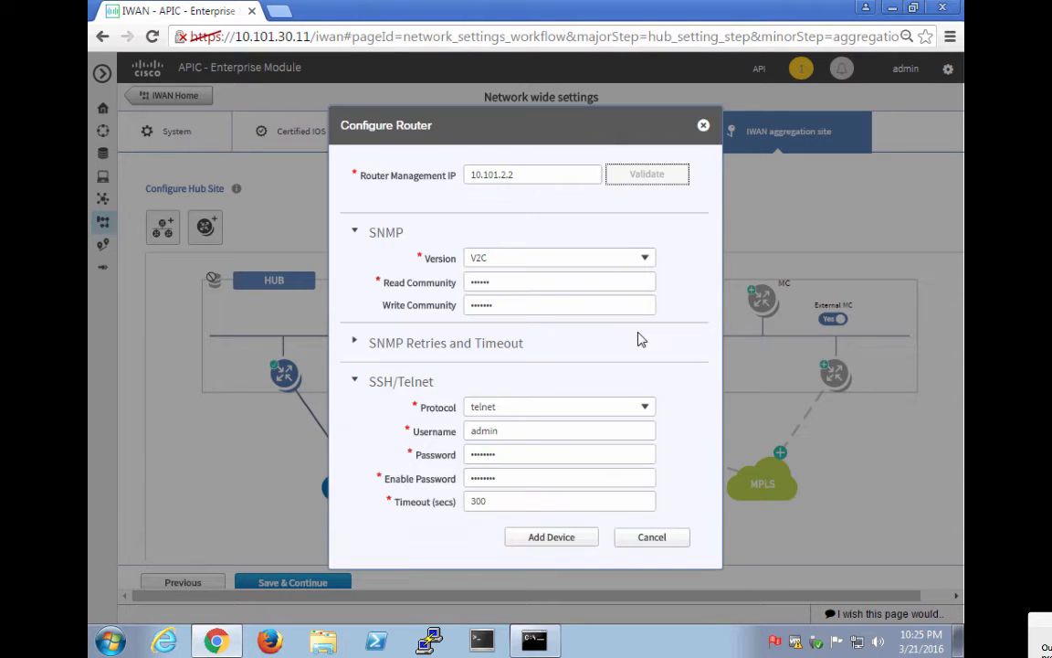
{"action": "left_click", "coordinate": [554, 538]}
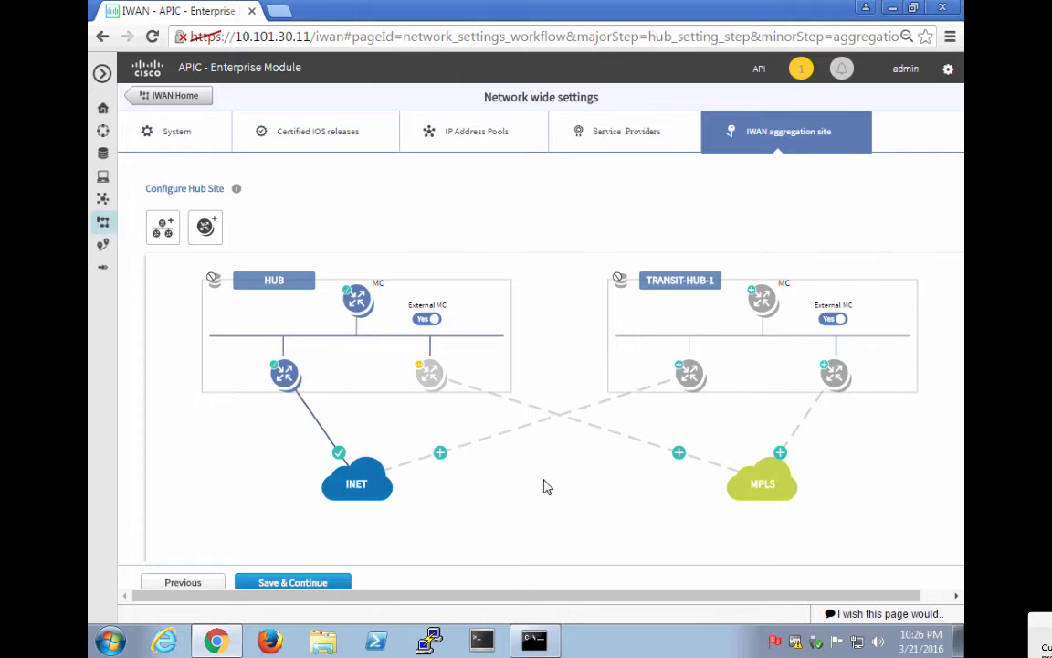
Set GigabitEthernet0/0/0 as the LAN interface of router 10.101.2.2 and save.
{"action": "left_click", "coordinate": [434, 385]}
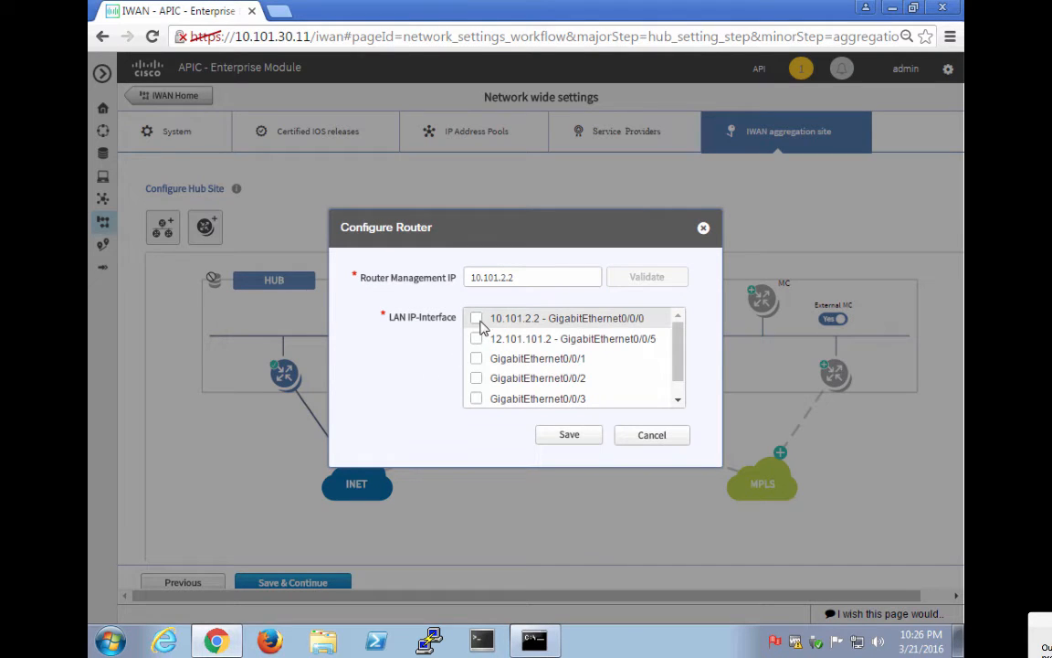
{"action": "left_click", "coordinate": [476, 319]}
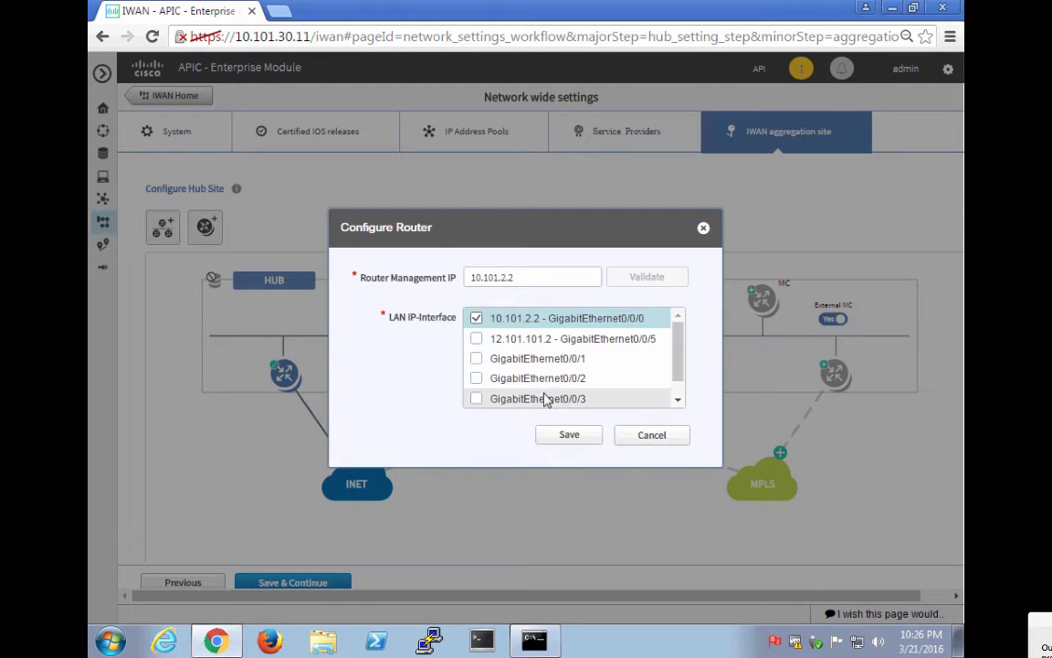
{"action": "left_click", "coordinate": [569, 435]}
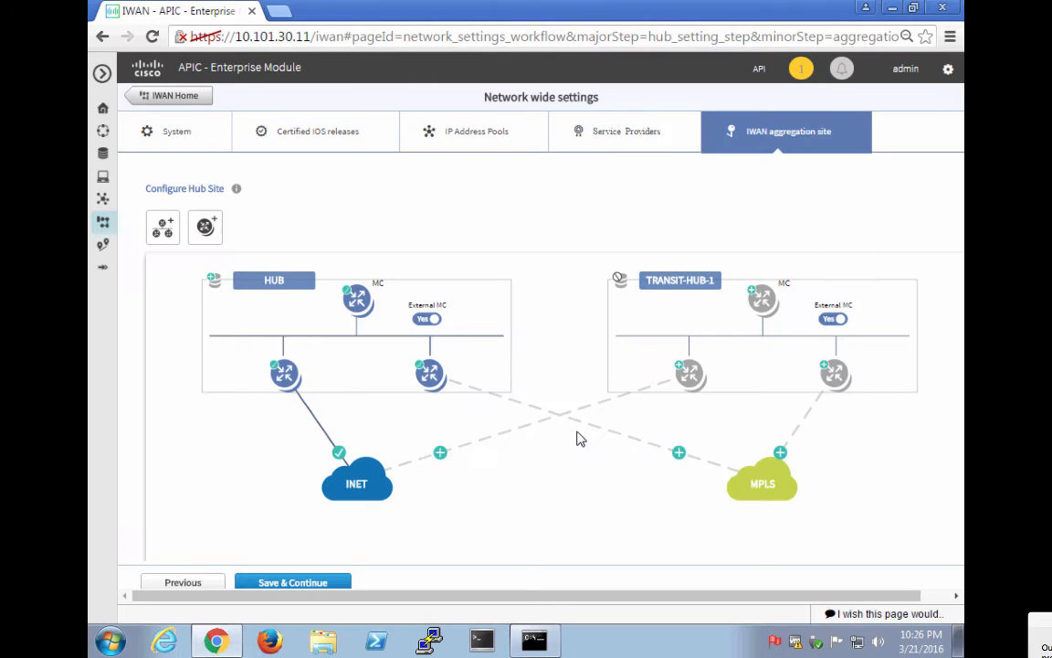
Configure the HUB's MPLS link with default gateway 12.101.101.1 and 100 Mbps bandwidth.
{"action": "left_click", "coordinate": [680, 455]}
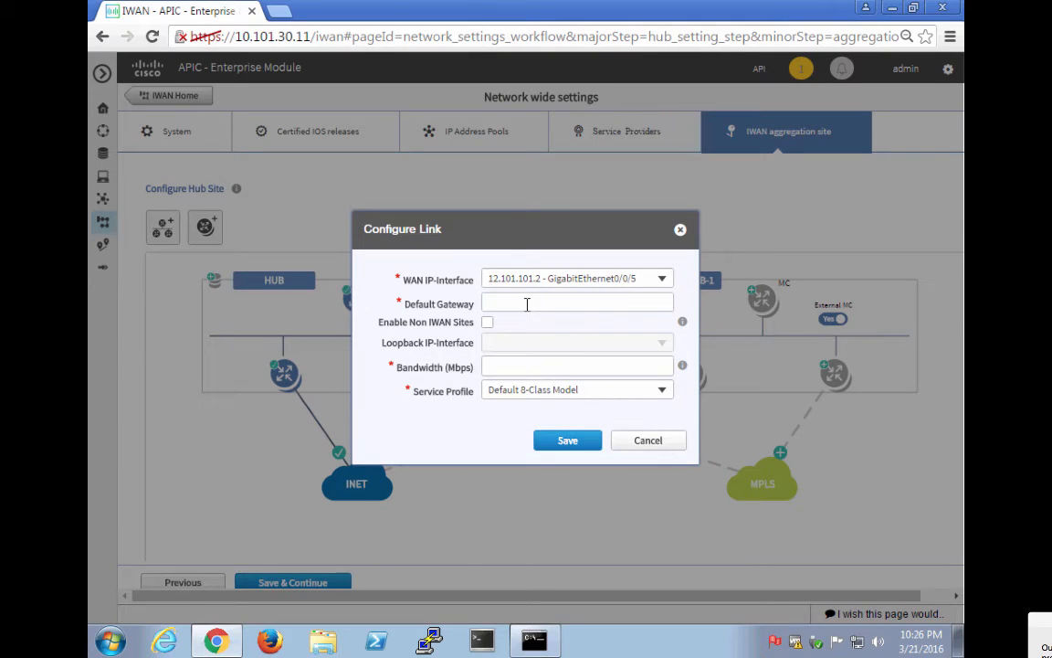
{"action": "left_click", "coordinate": [526, 303]}
{"action": "type", "text": "12.11"}
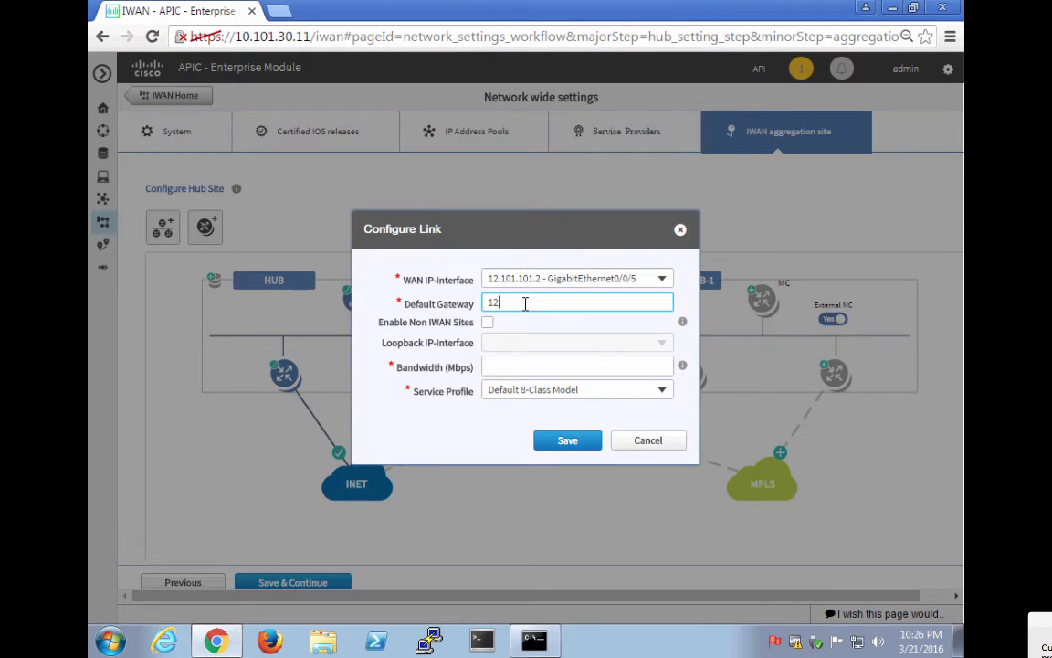
{"action": "key", "text": "BackSpace"}
{"action": "type", "text": "0.1"}
{"action": "key", "text": "BackSpace"}
{"action": "key", "text": "BackSpace"}
{"action": "type", "text": "1.101.1"}
{"action": "key", "text": "Tab"}
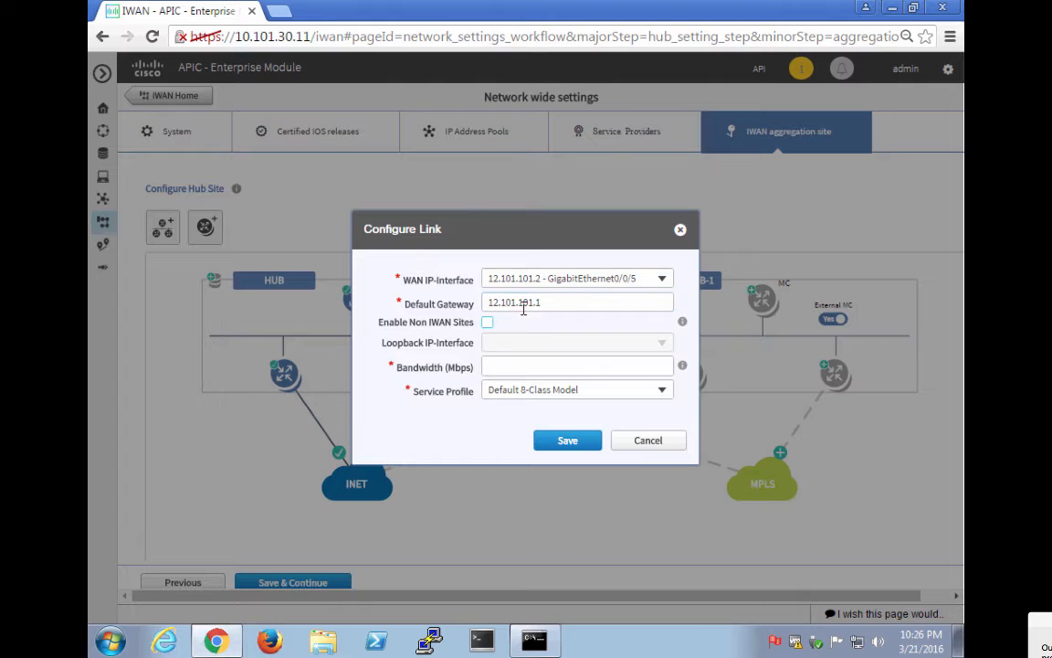
{"action": "left_click", "coordinate": [497, 367]}
{"action": "type", "text": "100"}
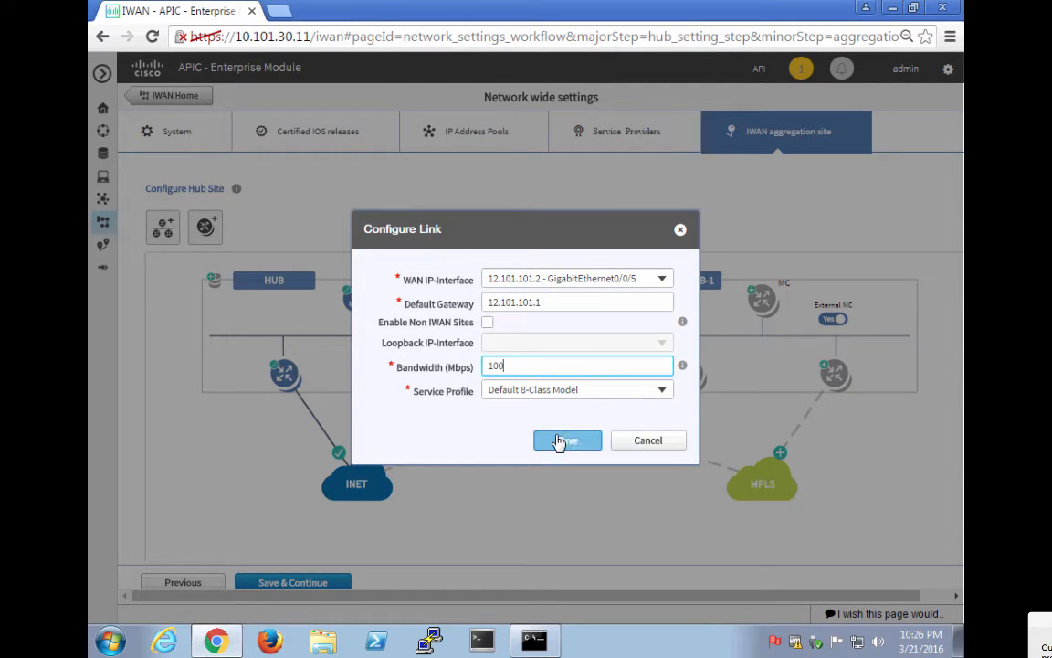
{"action": "left_click", "coordinate": [568, 442]}
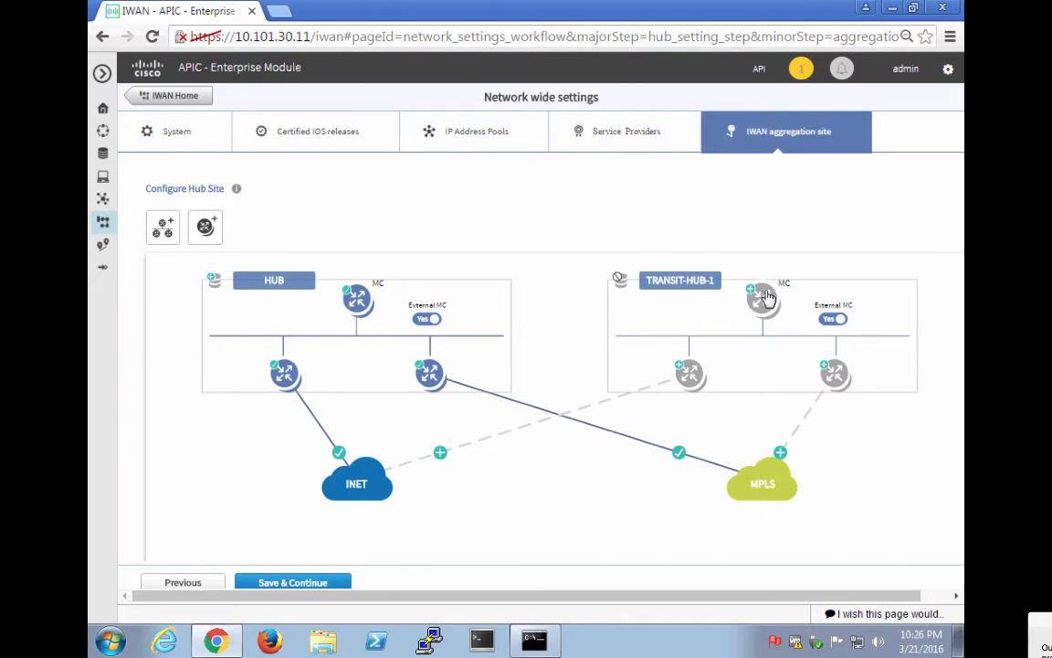
Validate and add TRANSIT-HUB-1's master controller at 10.102.111.14.
{"action": "left_click", "coordinate": [766, 298]}
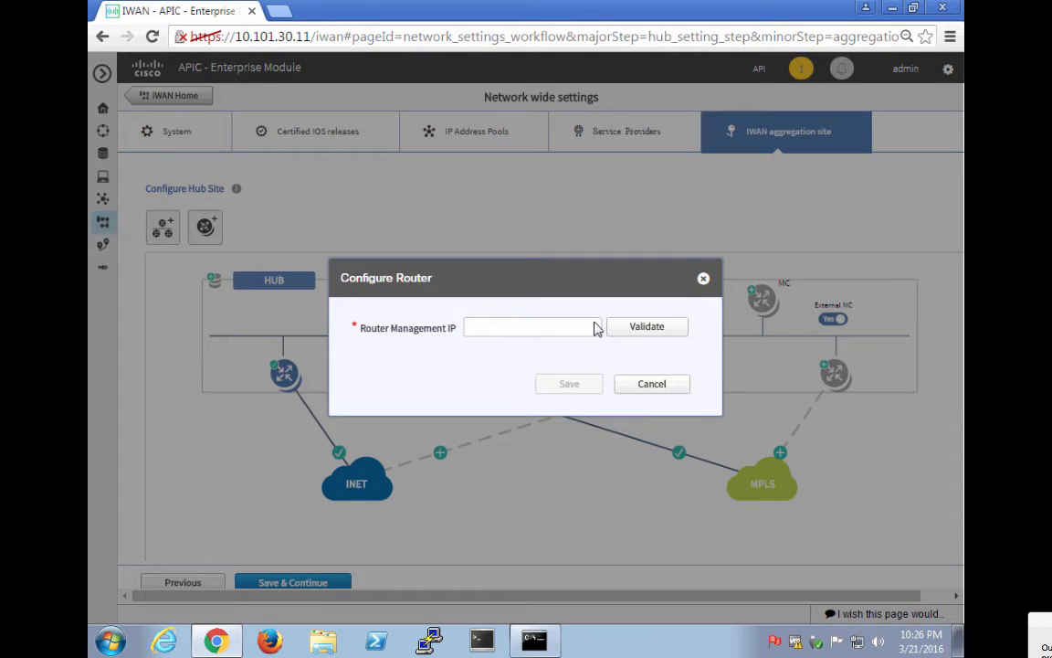
{"action": "left_click", "coordinate": [557, 328]}
{"action": "type", "text": "10"}
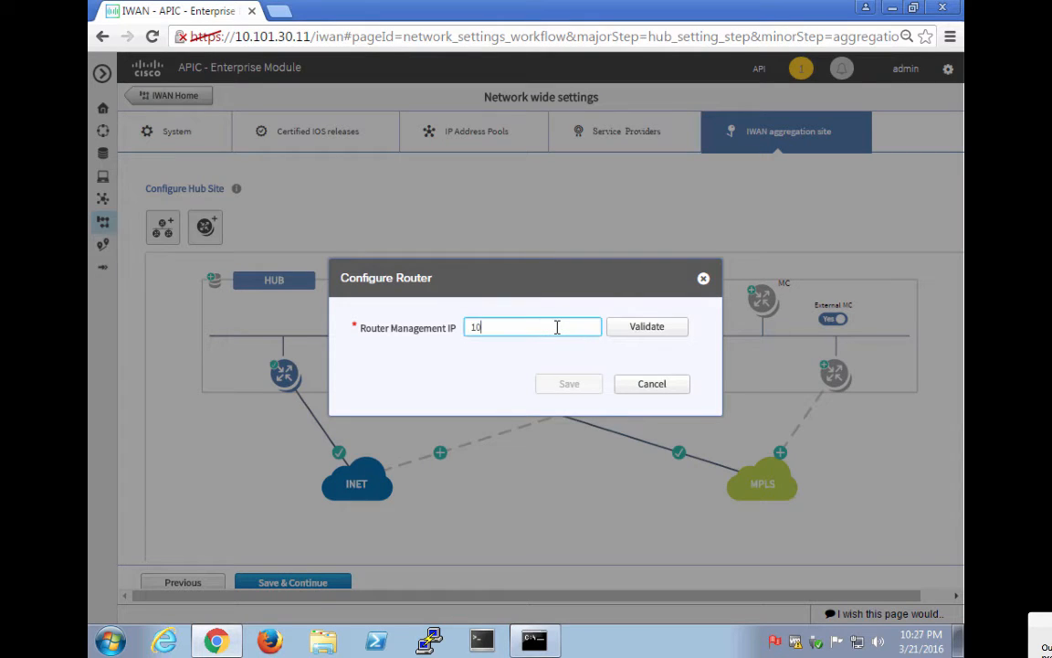
{"action": "type", "text": ".102.111.14"}
{"action": "left_click", "coordinate": [641, 327]}
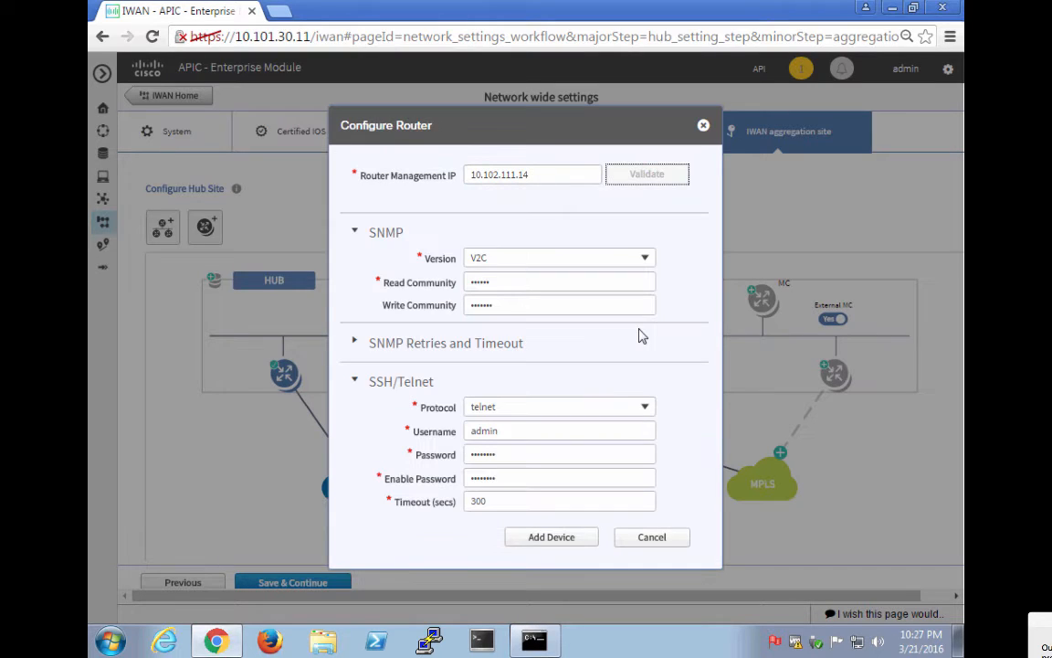
{"action": "left_click", "coordinate": [565, 539]}
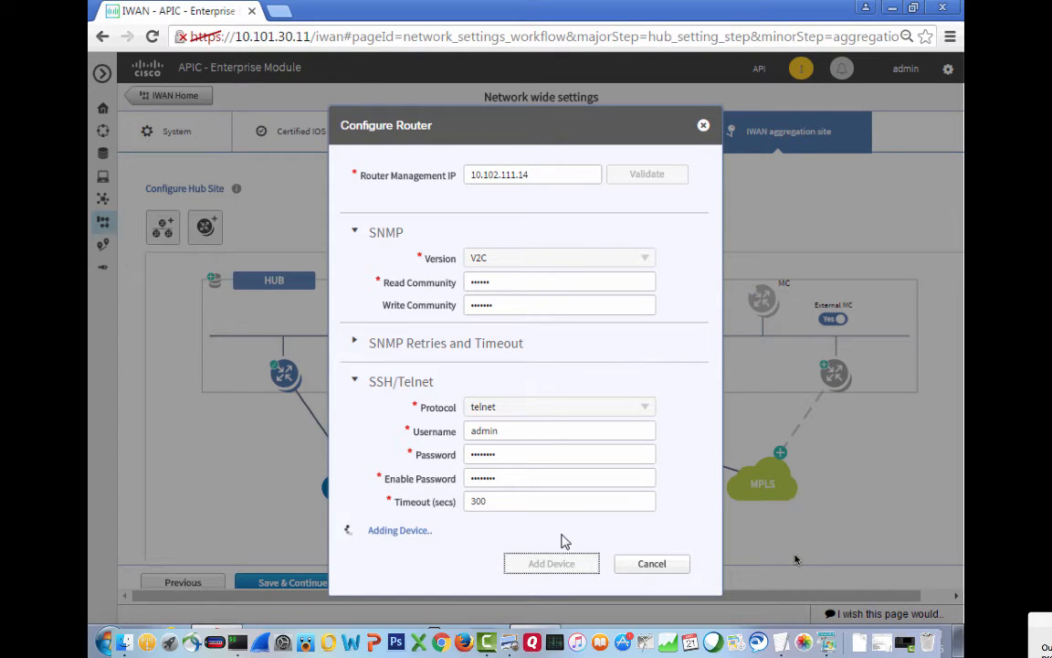
{"action": "key", "text": "super+Tab"}
{"action": "key", "text": "super+Tab"}
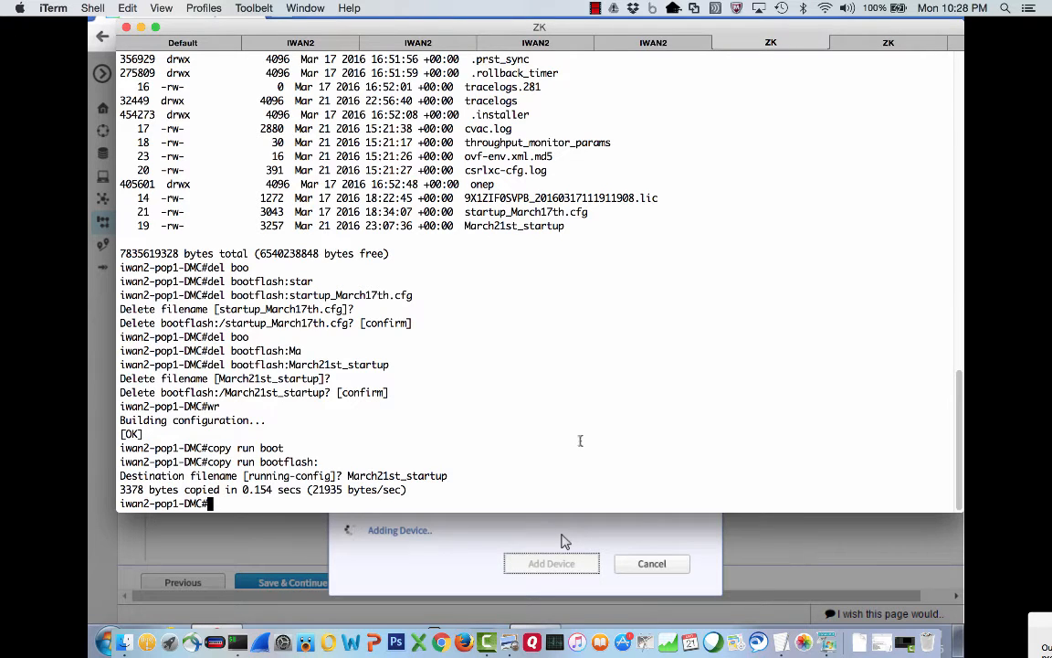
On iwan2-pop2-mc, show the SNMP configuration with 'srs snmp' and the interfaces with 'sib'.
{"action": "left_click", "coordinate": [858, 48]}
{"action": "type", "text": "March21st_startup"}
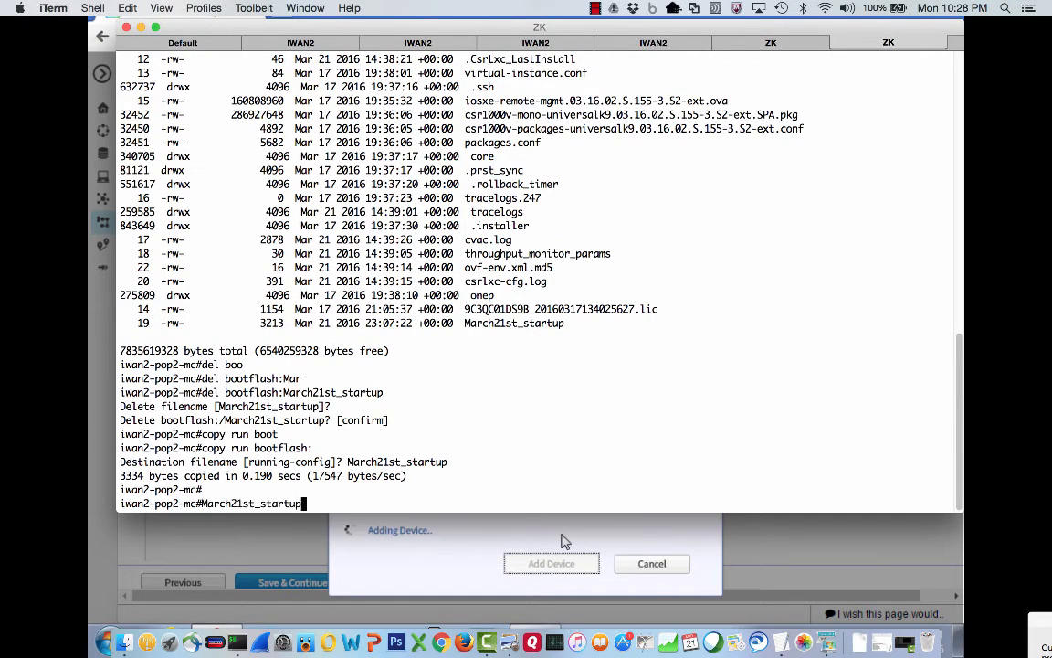
{"action": "key", "text": "BackSpace"}
{"action": "key", "text": "BackSpace"}
{"action": "key", "text": "BackSpace"}
{"action": "key", "text": "BackSpace"}
{"action": "key", "text": "BackSpace"}
{"action": "key", "text": "BackSpace"}
{"action": "key", "text": "BackSpace"}
{"action": "key", "text": "BackSpace"}
{"action": "key", "text": "BackSpace"}
{"action": "key", "text": "BackSpace"}
{"action": "key", "text": "BackSpace"}
{"action": "key", "text": "BackSpace"}
{"action": "key", "text": "BackSpace"}
{"action": "key", "text": "BackSpace"}
{"action": "key", "text": "BackSpace"}
{"action": "key", "text": "BackSpace"}
{"action": "key", "text": "BackSpace"}
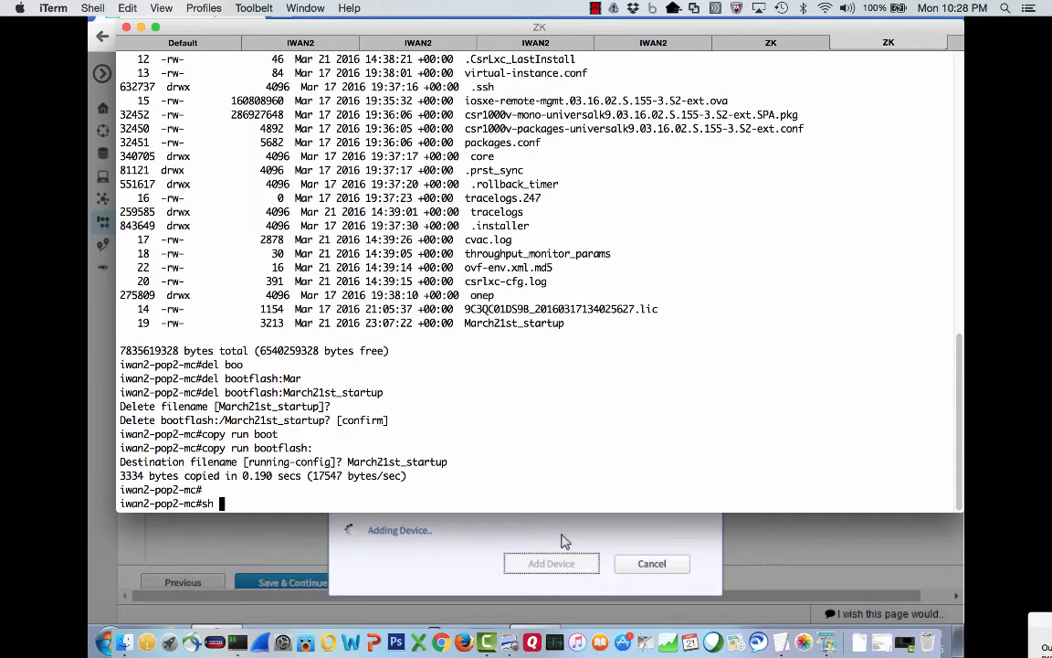
{"action": "type", "text": "srs snmp"}
{"action": "key", "text": "Return"}
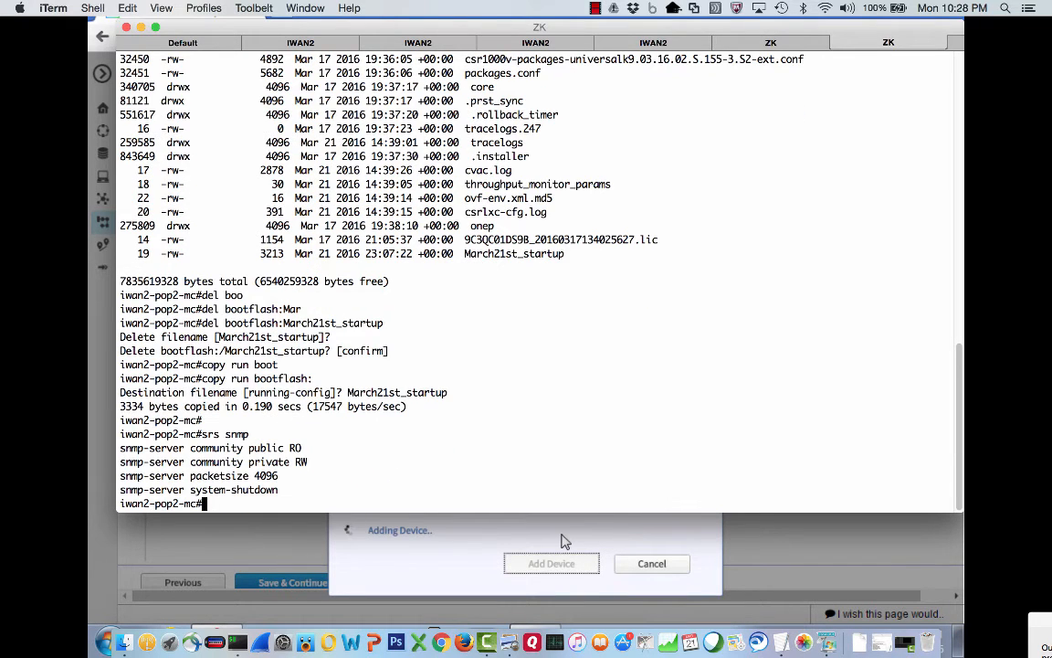
{"action": "type", "text": "sib"}
{"action": "key", "text": "Return"}
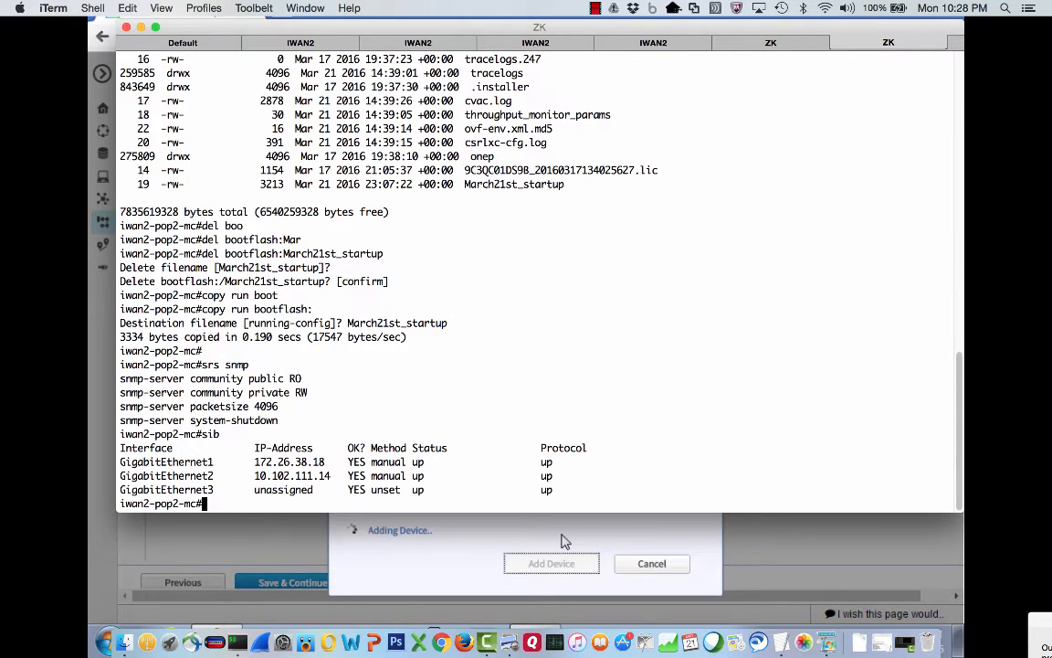
Telnet to 10.102.111.14, log in, then exit the session.
{"action": "type", "text": "telnet 10.102.111."}
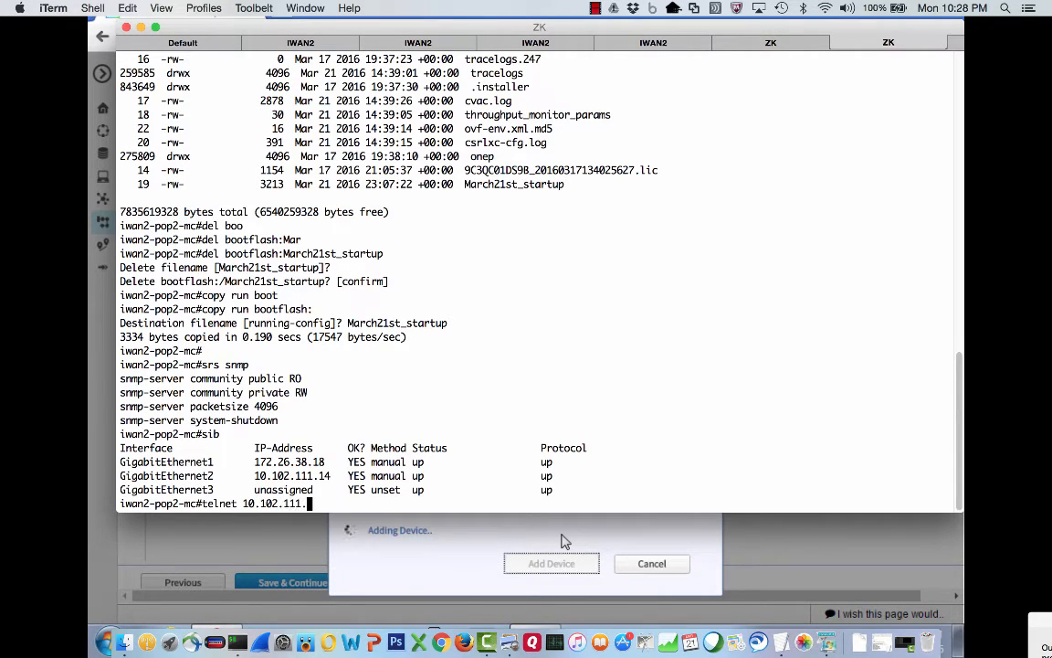
{"action": "type", "text": "14"}
{"action": "key", "text": "Return"}
{"action": "type", "text": "admin"}
{"action": "key", "text": "Return"}
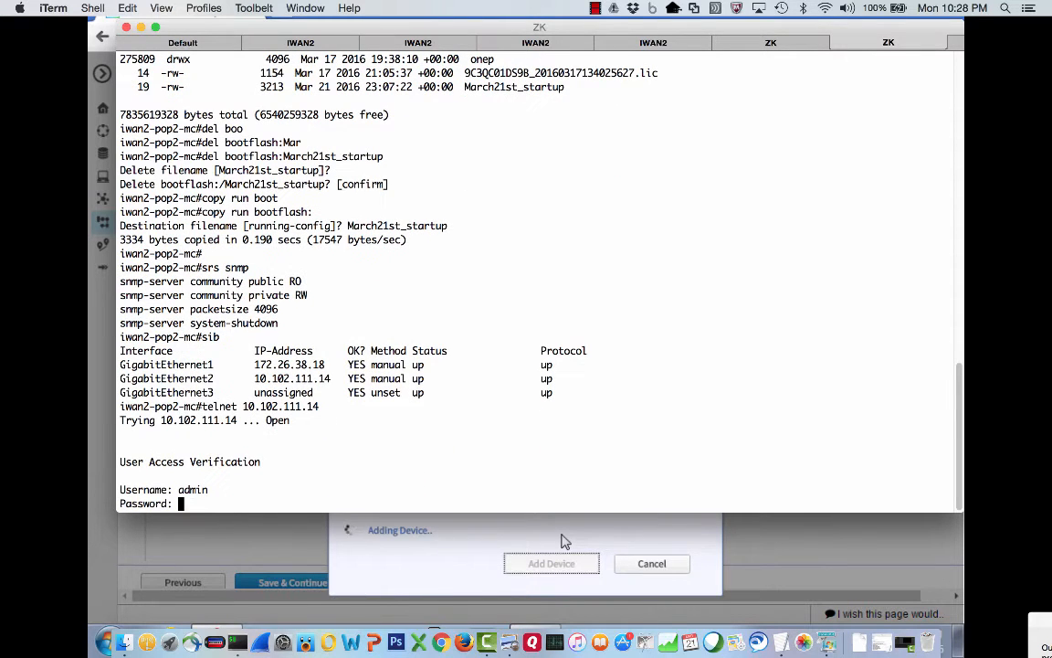
{"action": "key", "text": "Return"}
{"action": "type", "text": "exit"}
{"action": "key", "text": "Return"}
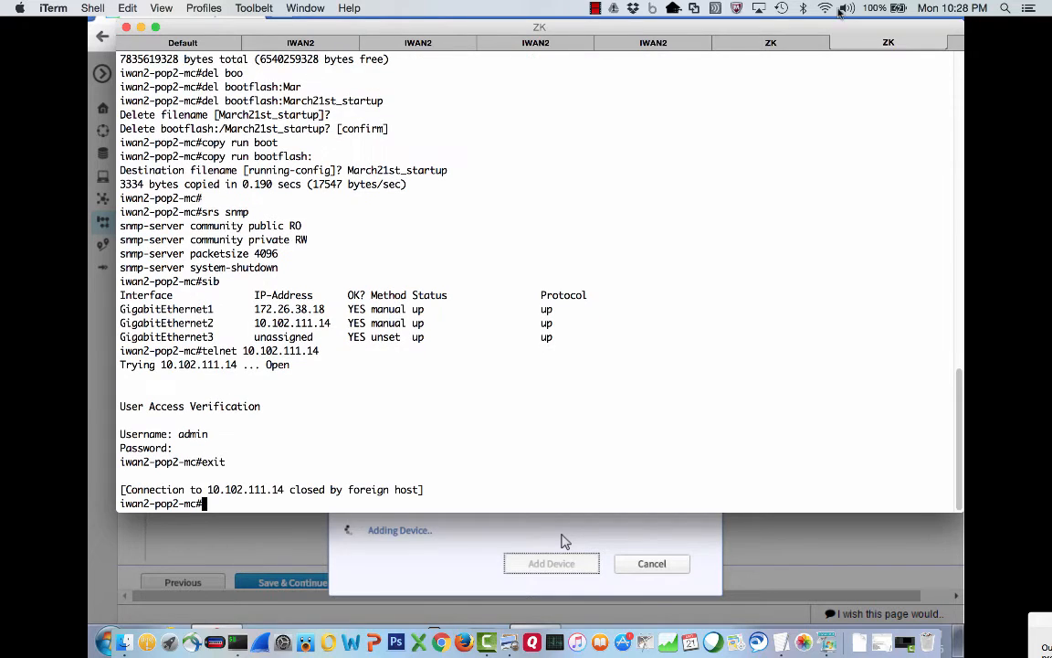
Ping 10.101.30.11 from iwan2-pop2-mc.
{"action": "left_click", "coordinate": [109, 165]}
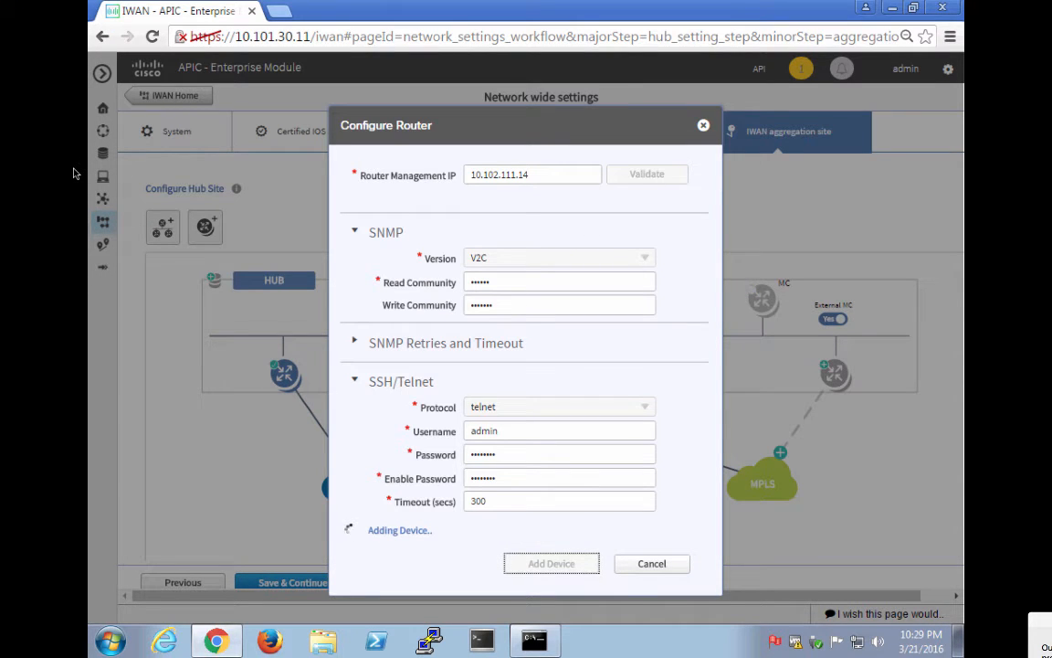
{"action": "key", "text": "super+Tab"}
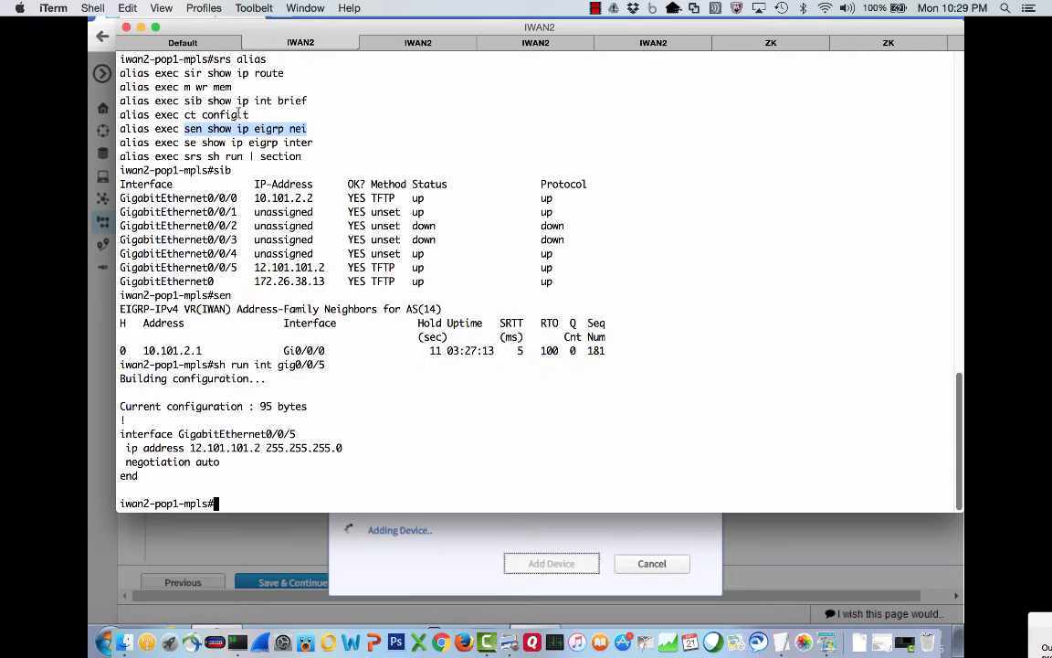
{"action": "left_click", "coordinate": [869, 43]}
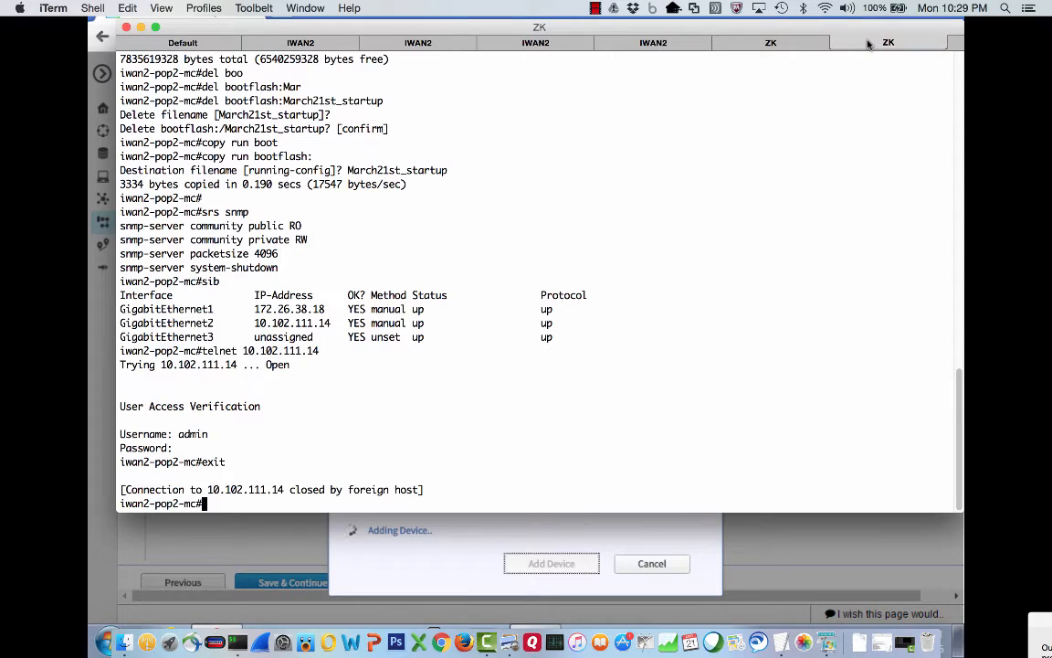
{"action": "type", "text": "ping 10.101.30.11"}
{"action": "key", "text": "Return"}
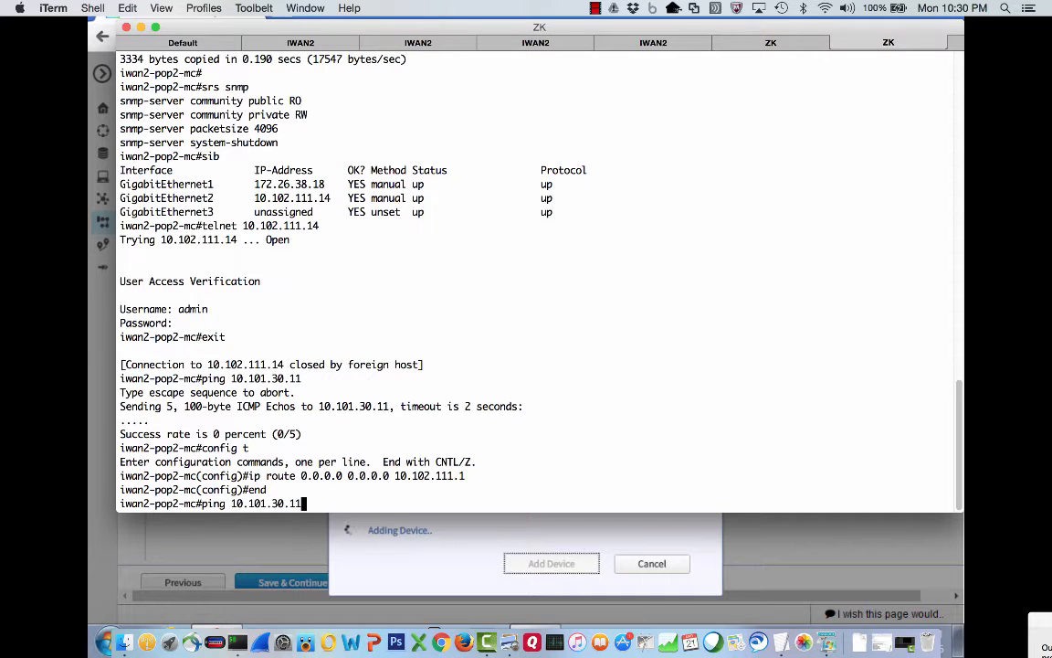
Re-ping 10.101.30.11 from iwan2-pop2-mc and save its configuration with wr.
{"action": "key", "text": "Return"}
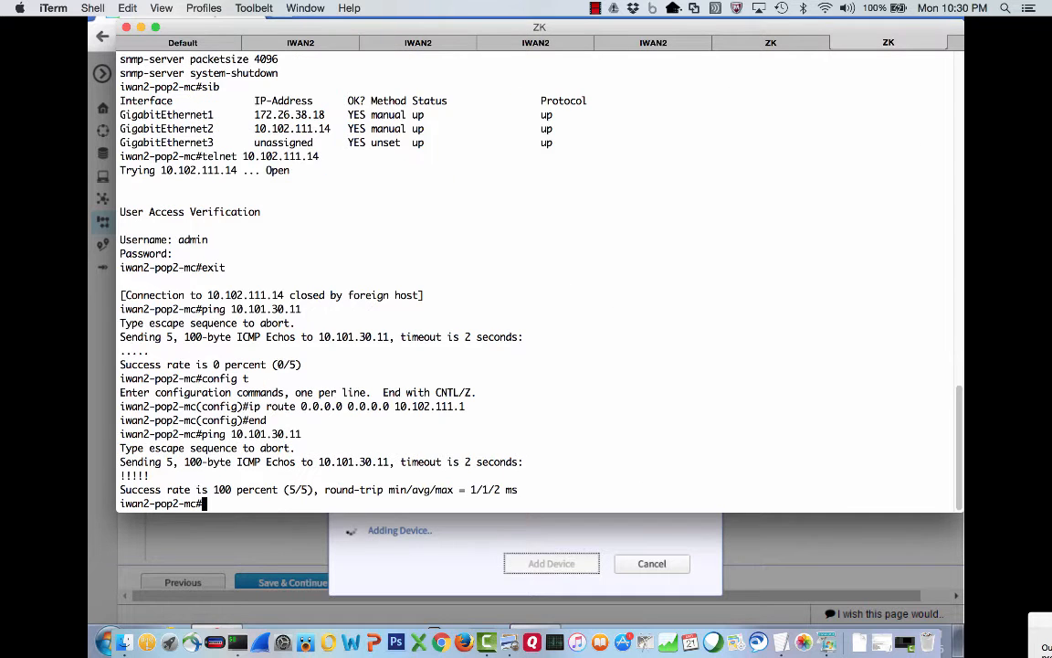
{"action": "type", "text": "wr"}
{"action": "key", "text": "Return"}
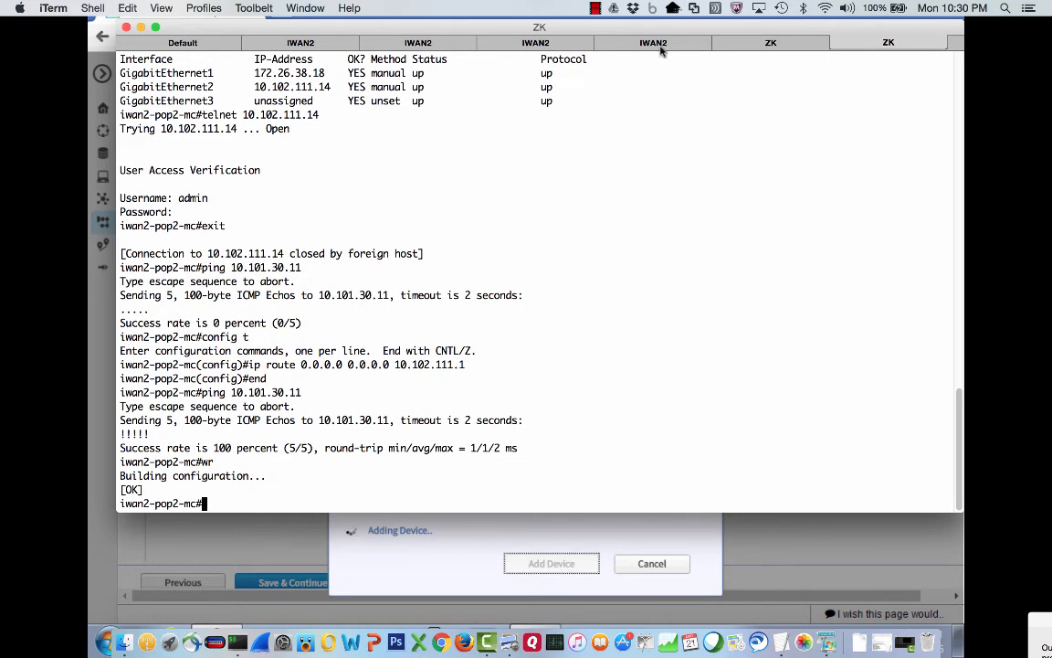
On iwan2-pop2-mpls, check the routing table with sir and ping 10.101.30.11.
{"action": "left_click", "coordinate": [539, 43]}
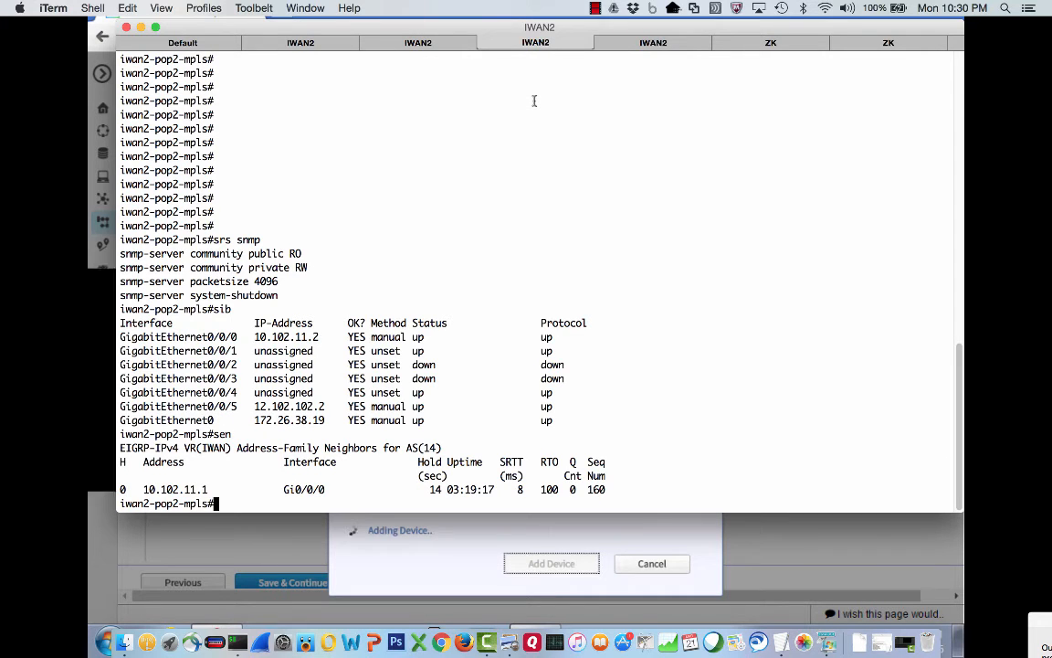
{"action": "type", "text": "sir"}
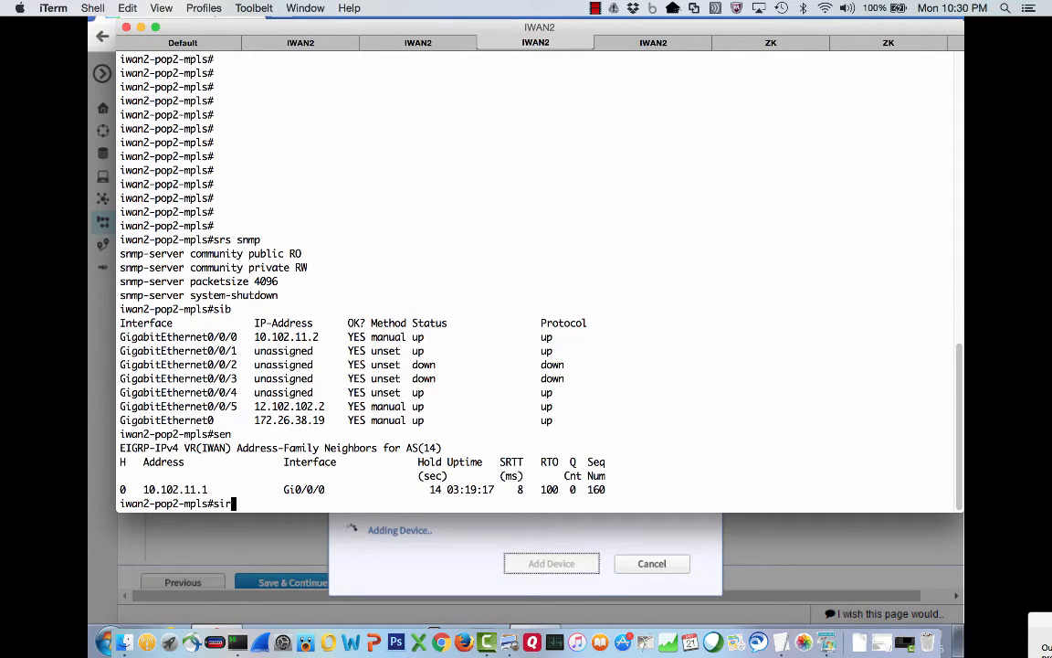
{"action": "key", "text": "Return"}
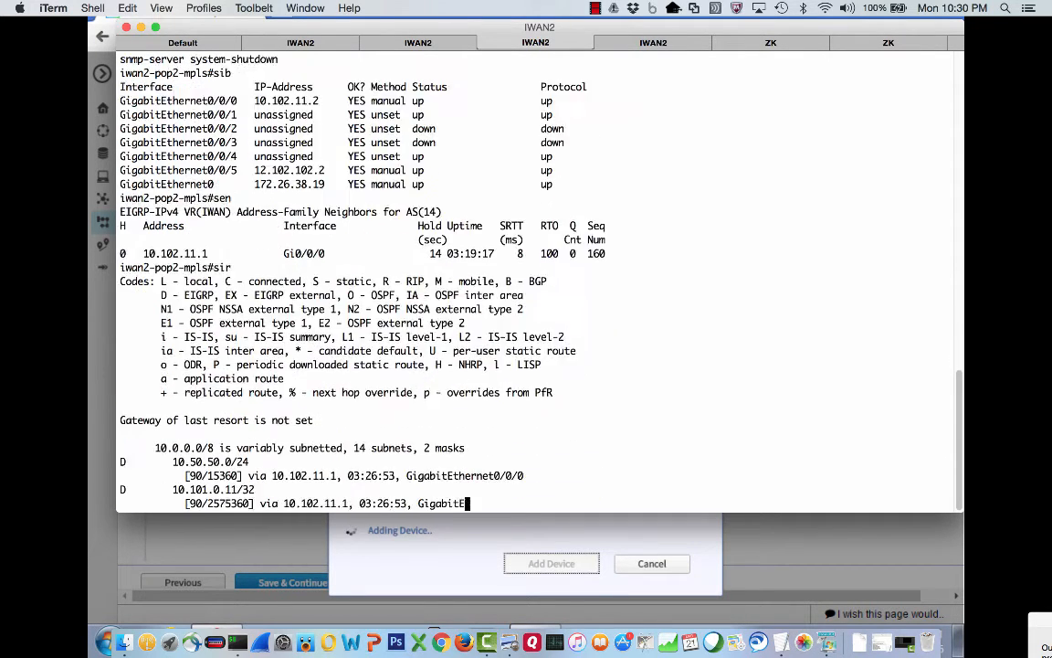
{"action": "key", "text": "space"}
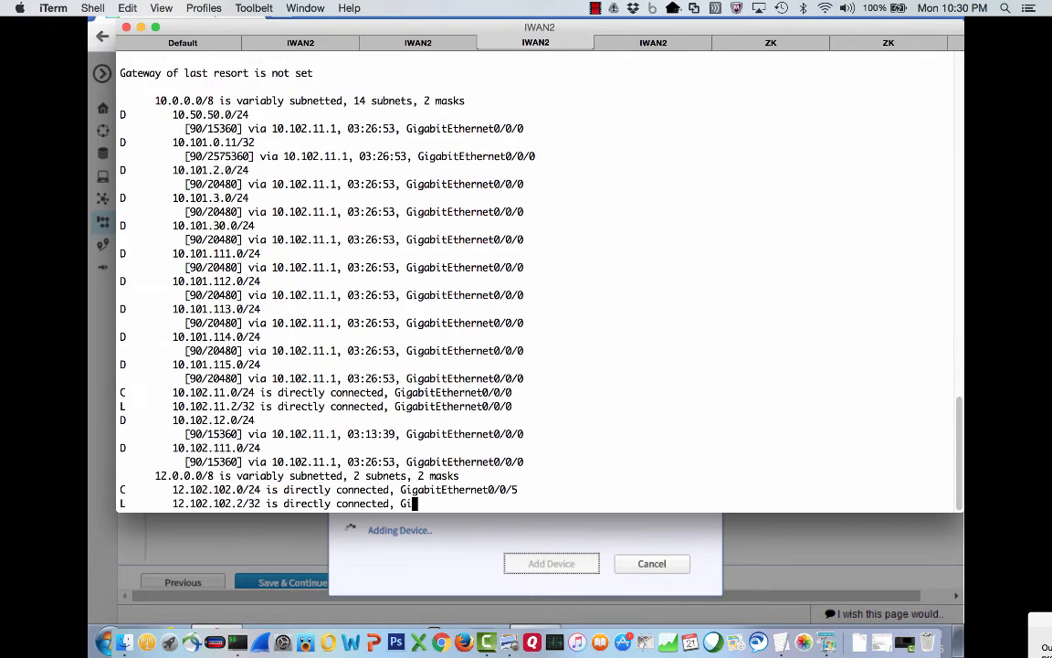
{"action": "type", "text": "ping 10.101.30.11"}
{"action": "key", "text": "Return"}
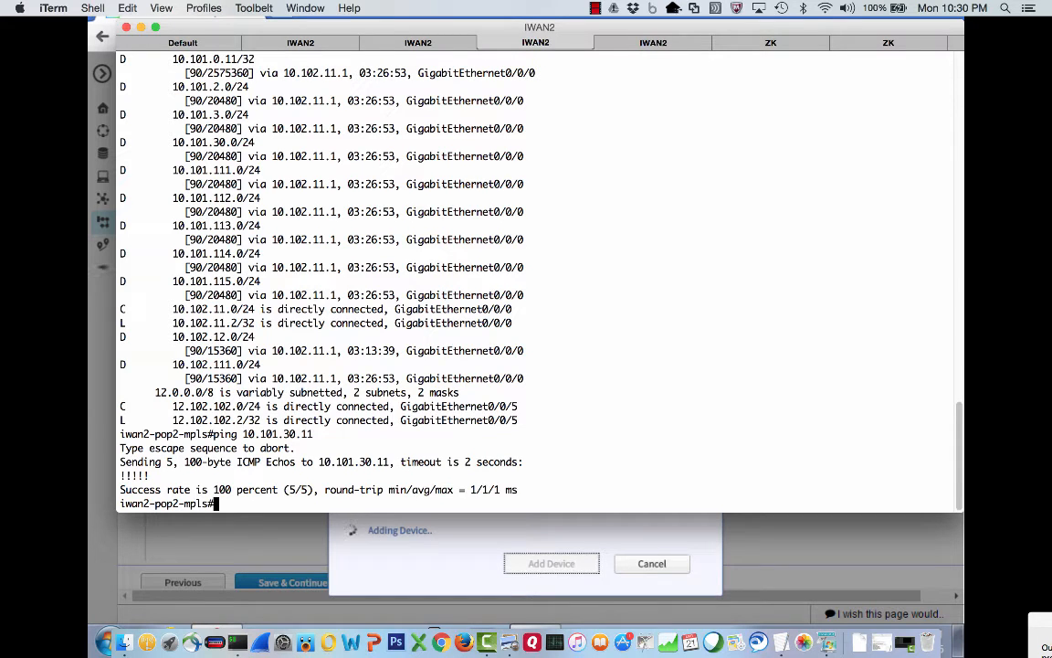
{"action": "key", "text": "super+Tab"}
{"action": "key", "text": "super+Tab"}
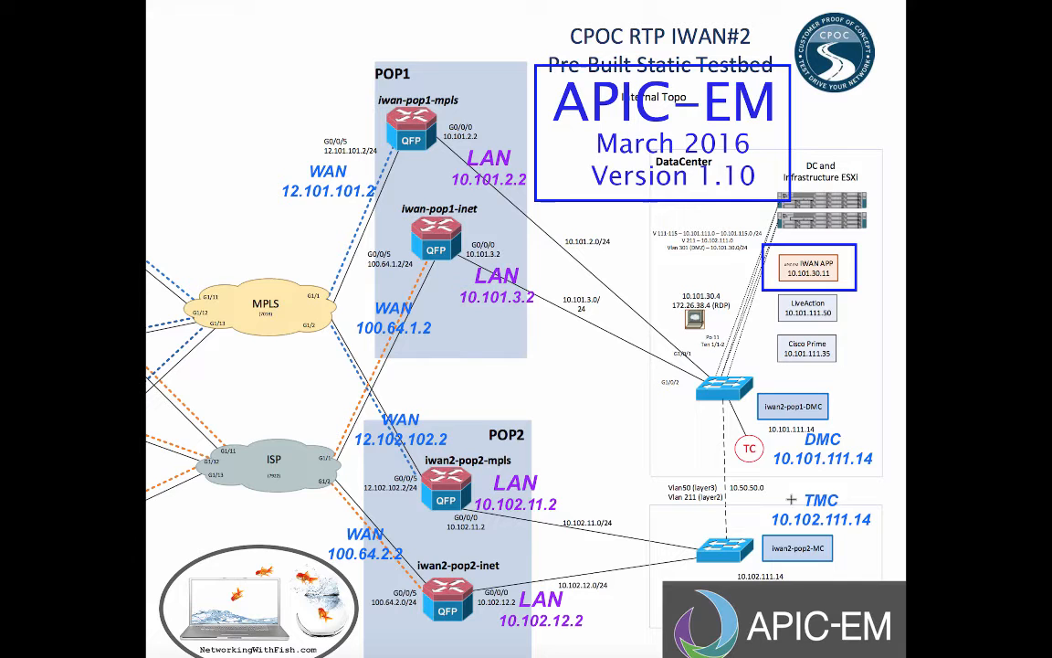
Select the iwan2-pop2-MC switch area in the diagram, cancel the PNG conversion, and return to APIC-EM.
{"action": "left_click_drag", "start_coordinate": [678, 525], "coordinate": [772, 574]}
{"action": "key", "text": "Delete"}
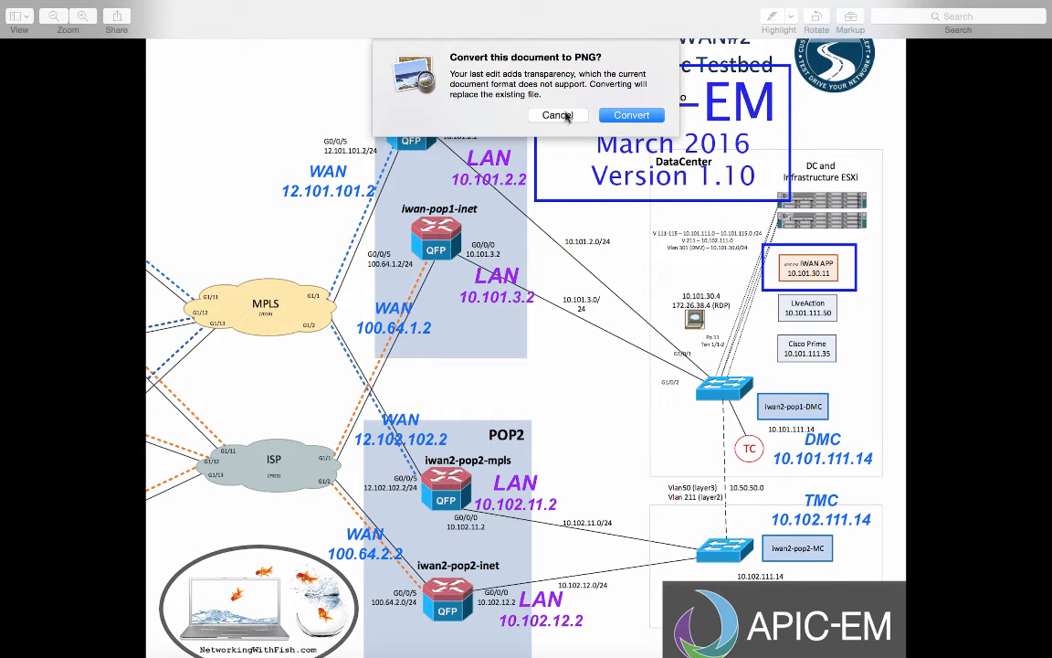
{"action": "left_click", "coordinate": [567, 116]}
{"action": "key", "text": "super+Tab"}
{"action": "key", "text": "super+Tab"}
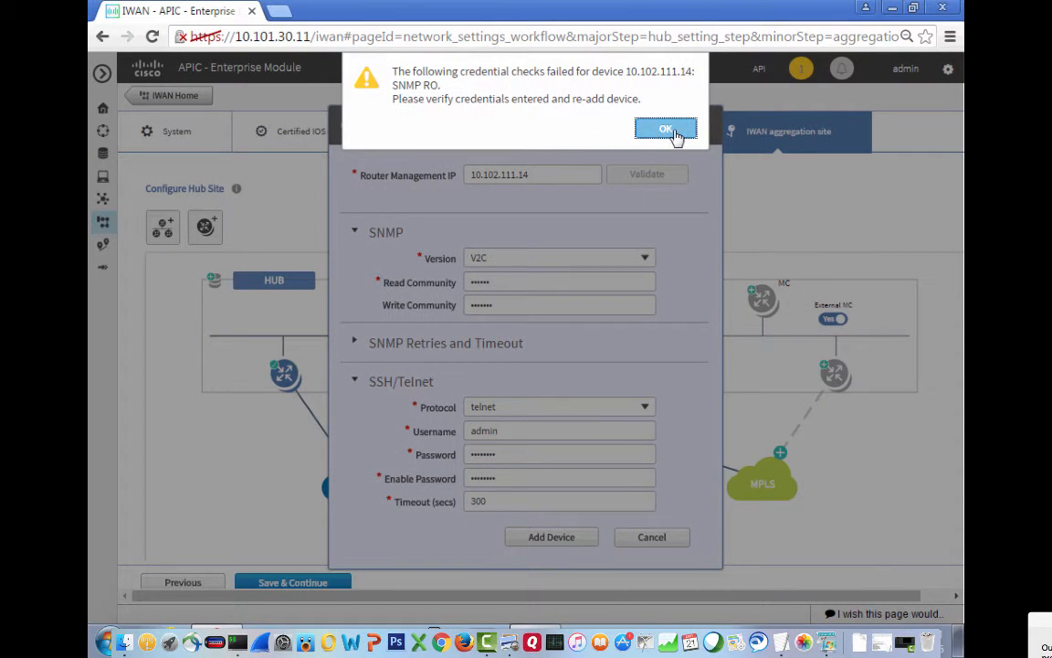
Dismiss the SNMP credential alert, re-add router 10.102.111.14, and re-run the ping to 10.101.30.11.
{"action": "left_click", "coordinate": [666, 130]}
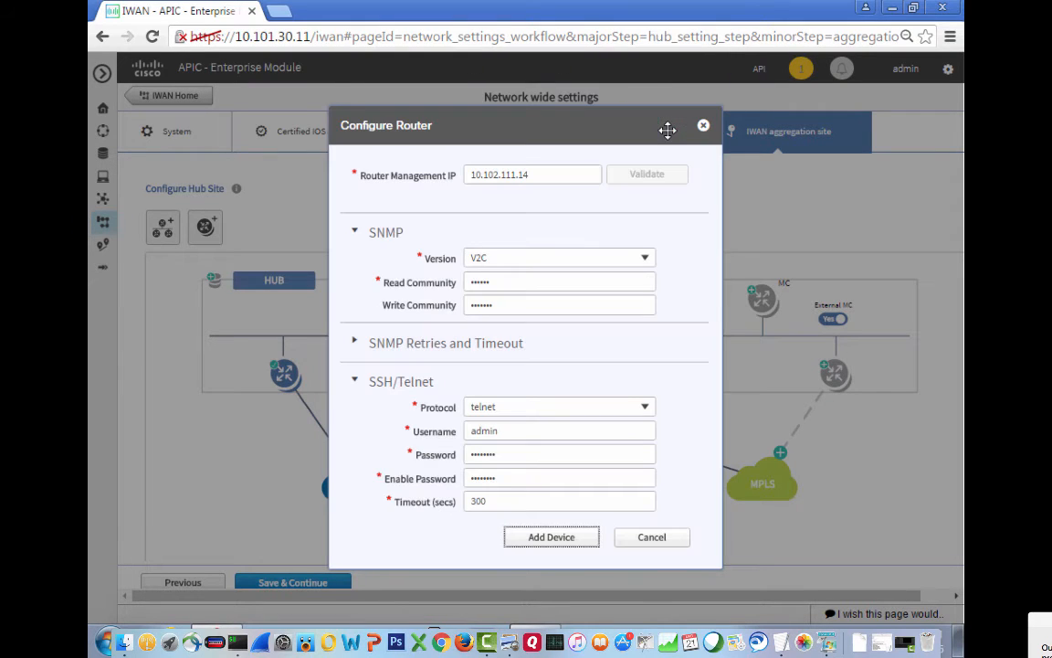
{"action": "left_click", "coordinate": [559, 538]}
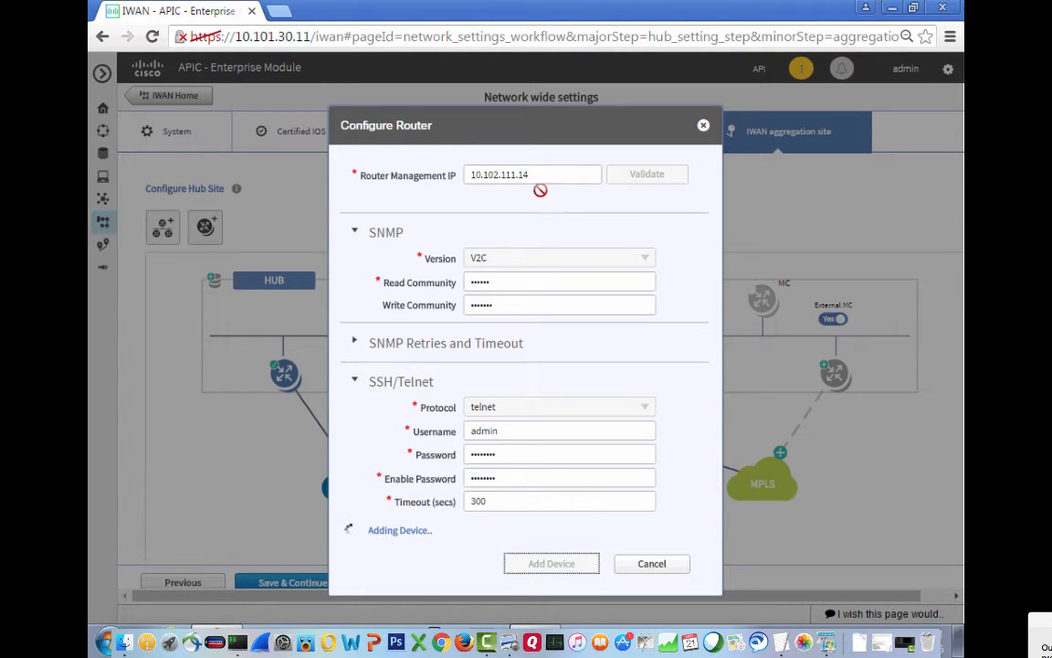
{"action": "key", "text": "super+Tab"}
{"action": "key", "text": "super+Tab"}
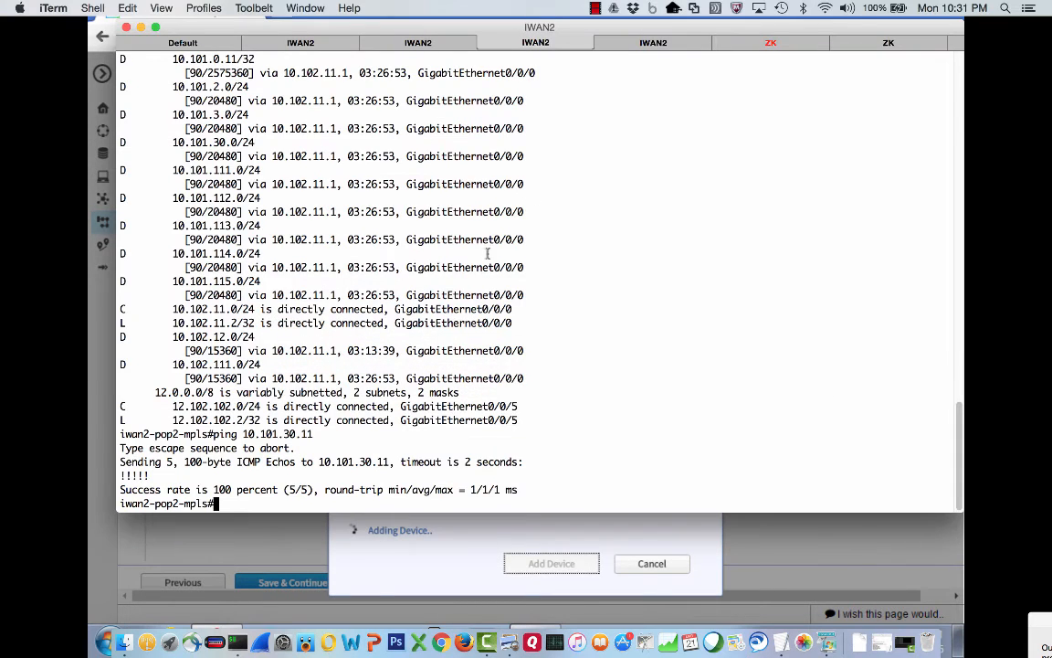
{"action": "key", "text": "Up"}
{"action": "key", "text": "Up"}
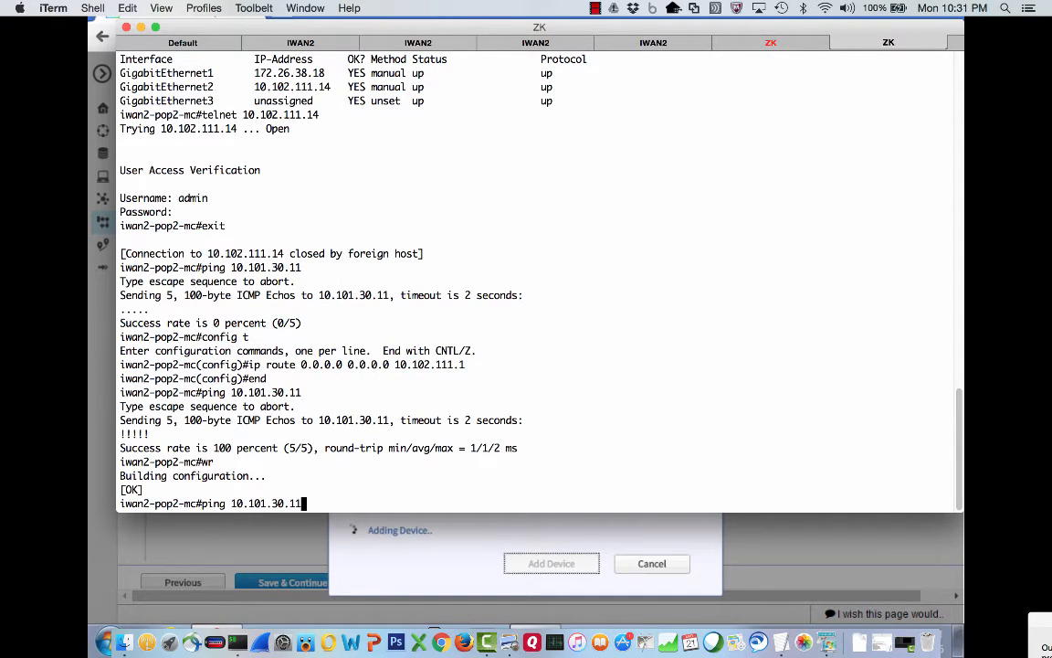
{"action": "key", "text": "Return"}
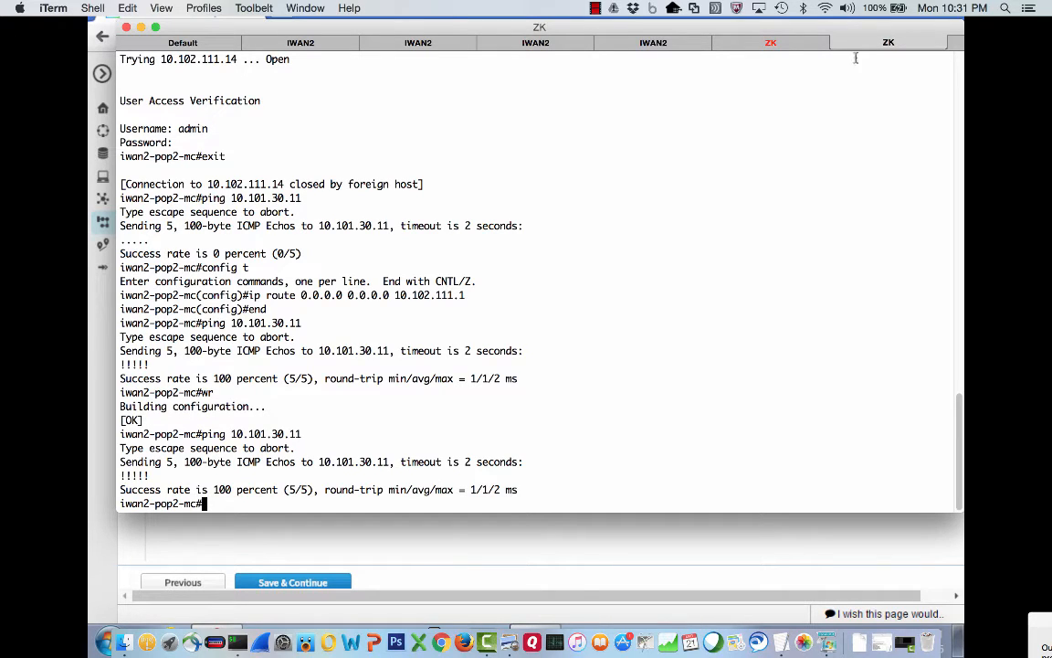
{"action": "key", "text": "super+Tab"}
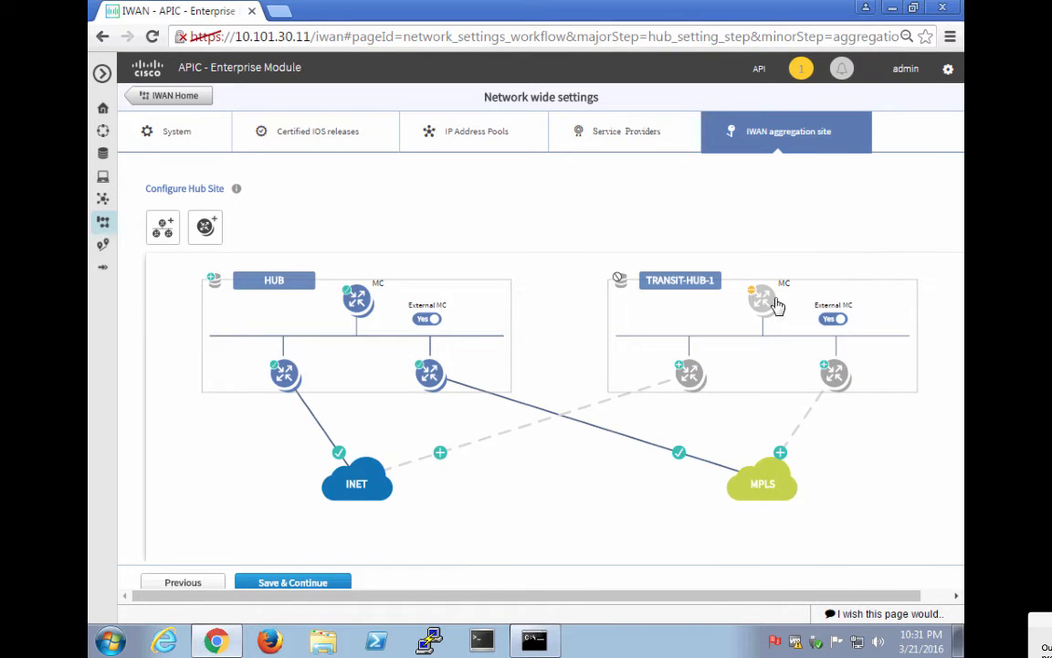
Set TRANSIT-HUB-1's MC router 10.102.111.14 to use LAN interface GigabitEthernet2 and save.
{"action": "left_click", "coordinate": [764, 300]}
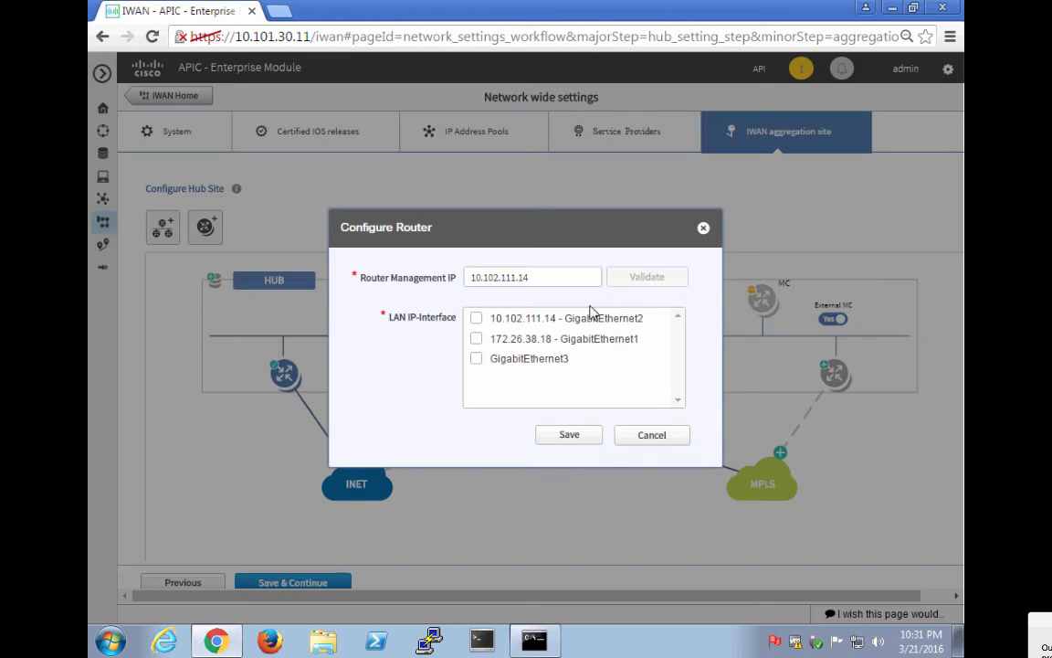
{"action": "left_click", "coordinate": [476, 320]}
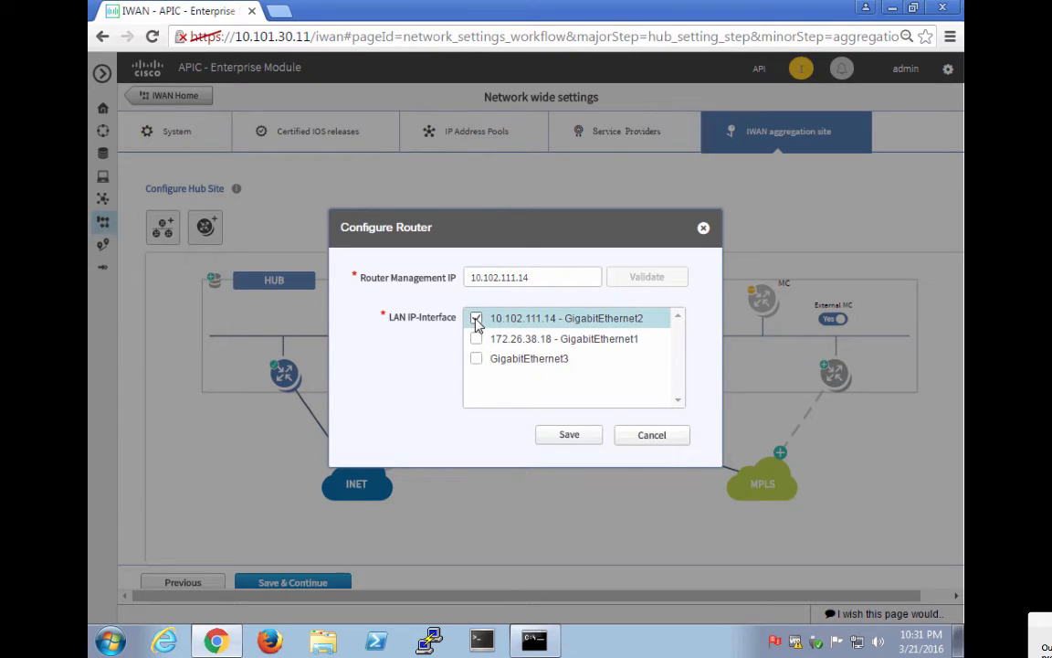
{"action": "left_click", "coordinate": [573, 441]}
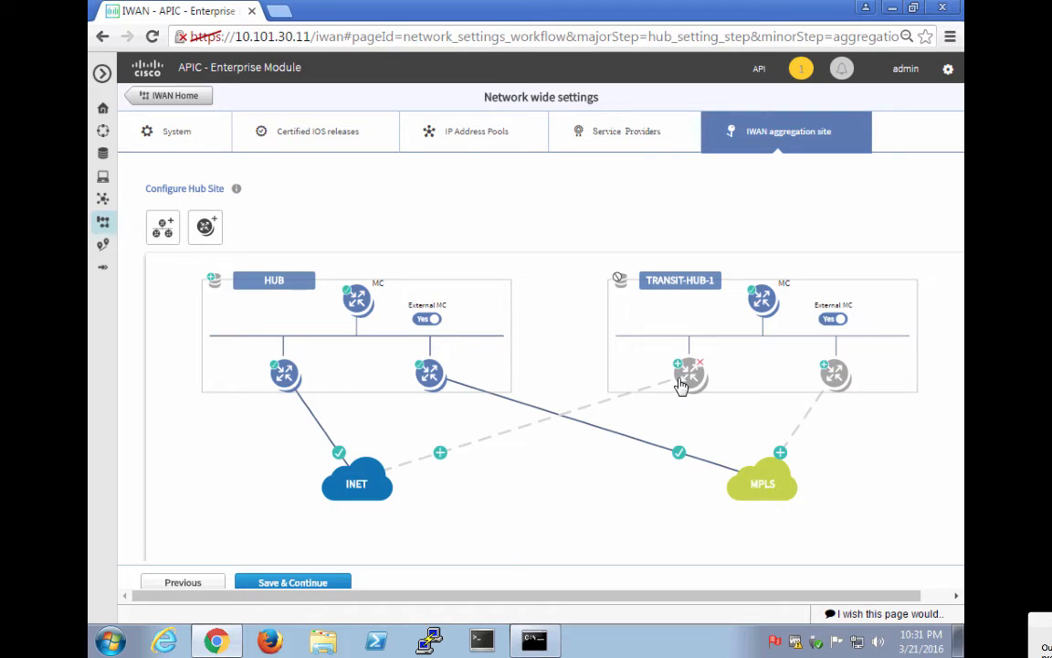
Enter 10.102.12.2 as the left border router's management IP and validate it.
{"action": "left_click", "coordinate": [687, 376]}
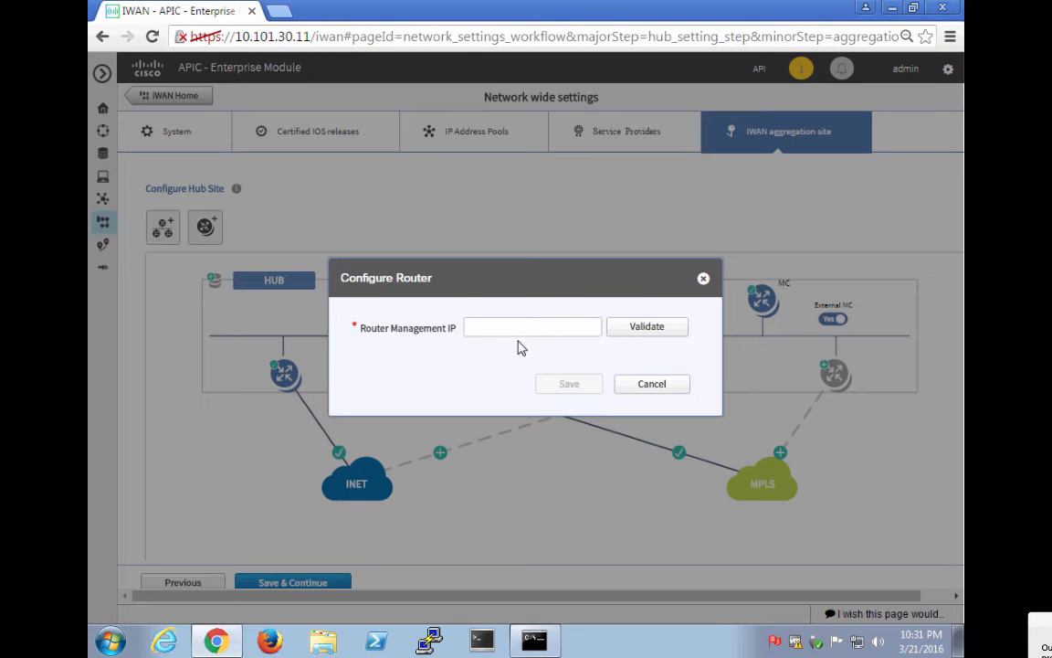
{"action": "left_click", "coordinate": [498, 325]}
{"action": "type", "text": "10.102.12.2"}
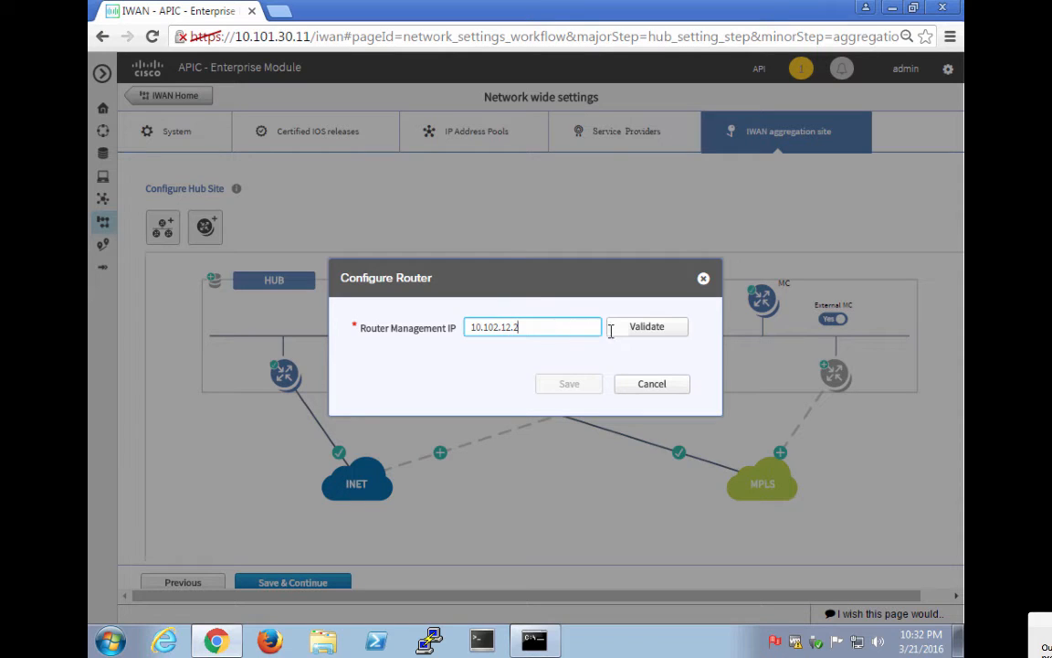
{"action": "left_click", "coordinate": [656, 327]}
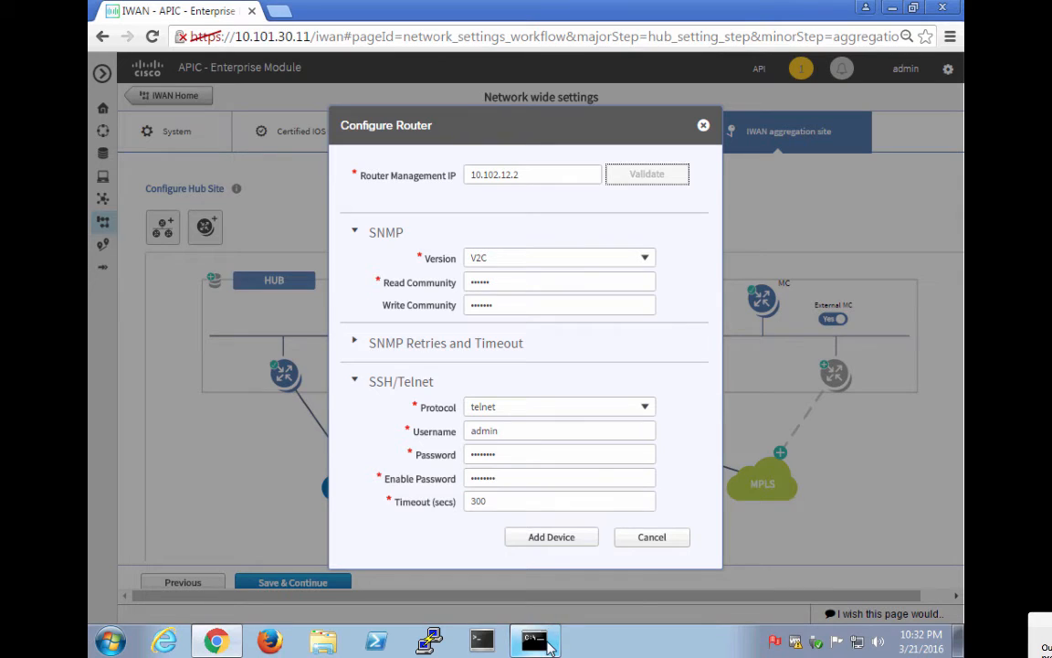
Try adding router 10.102.12.2, review the unsupported image warning (needs 15.5(3)S1/XE3.16.1), and cancel.
{"action": "left_click", "coordinate": [539, 536]}
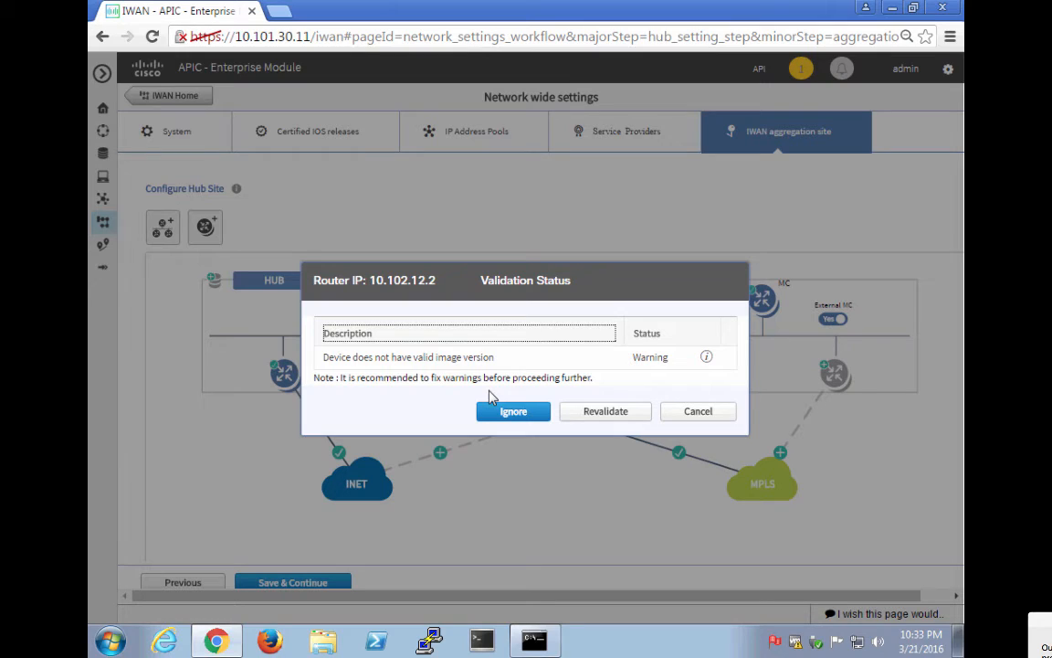
{"action": "left_click", "coordinate": [708, 354]}
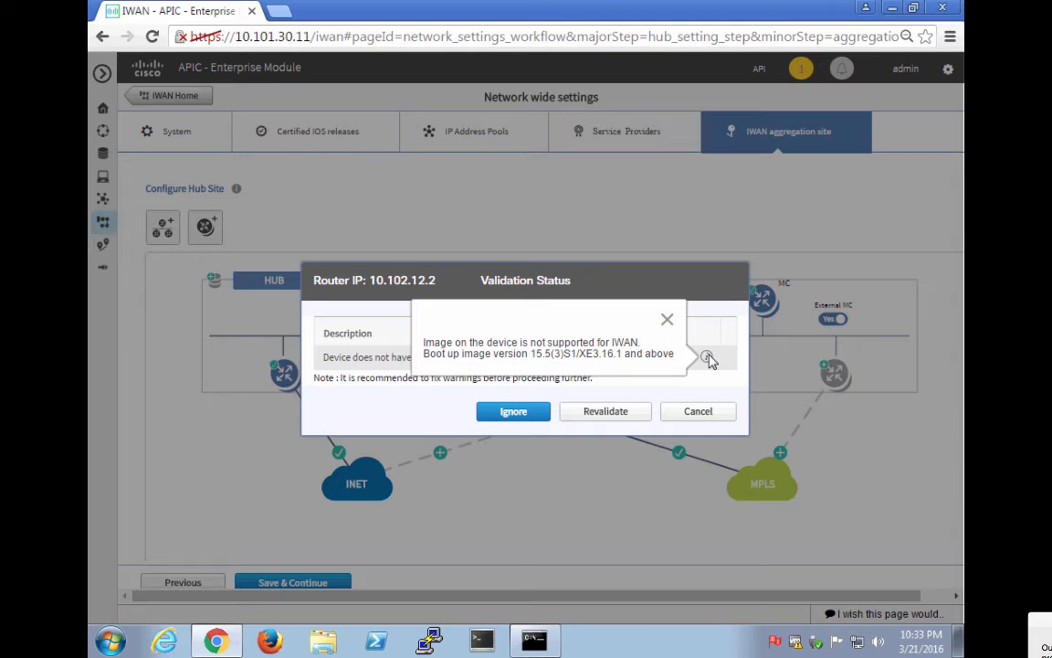
{"action": "left_click", "coordinate": [667, 321]}
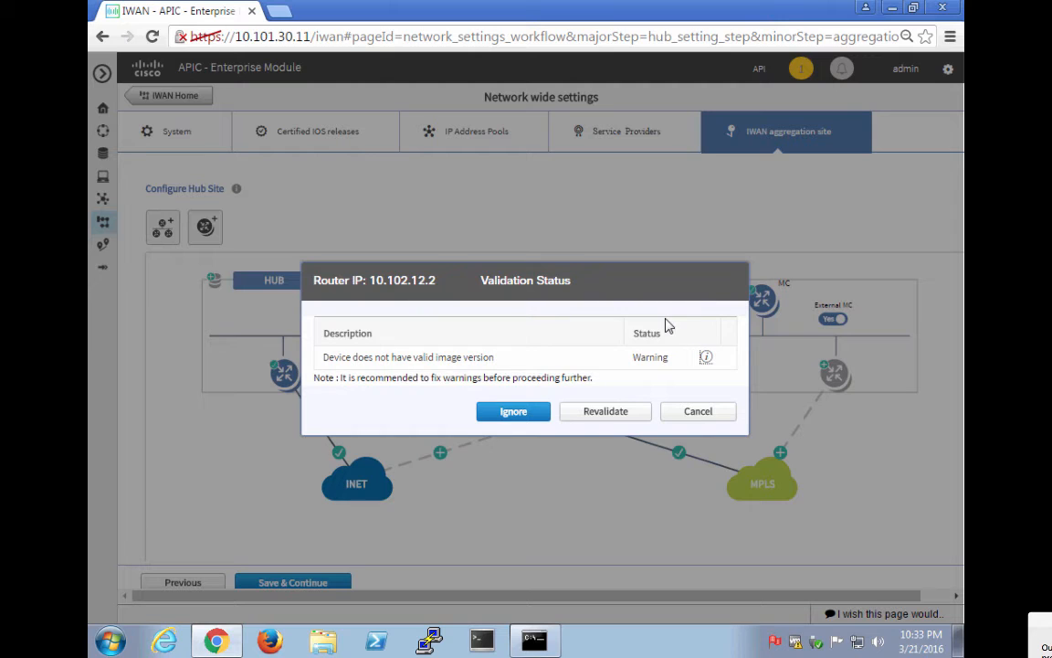
{"action": "left_click", "coordinate": [696, 417]}
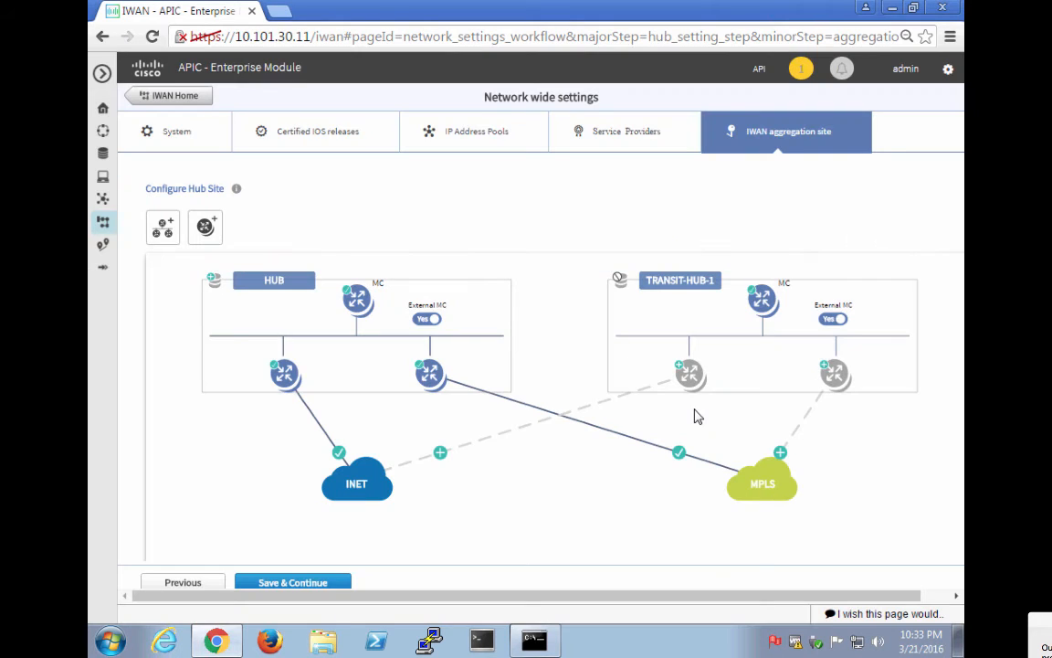
{"action": "key", "text": "super+Tab"}
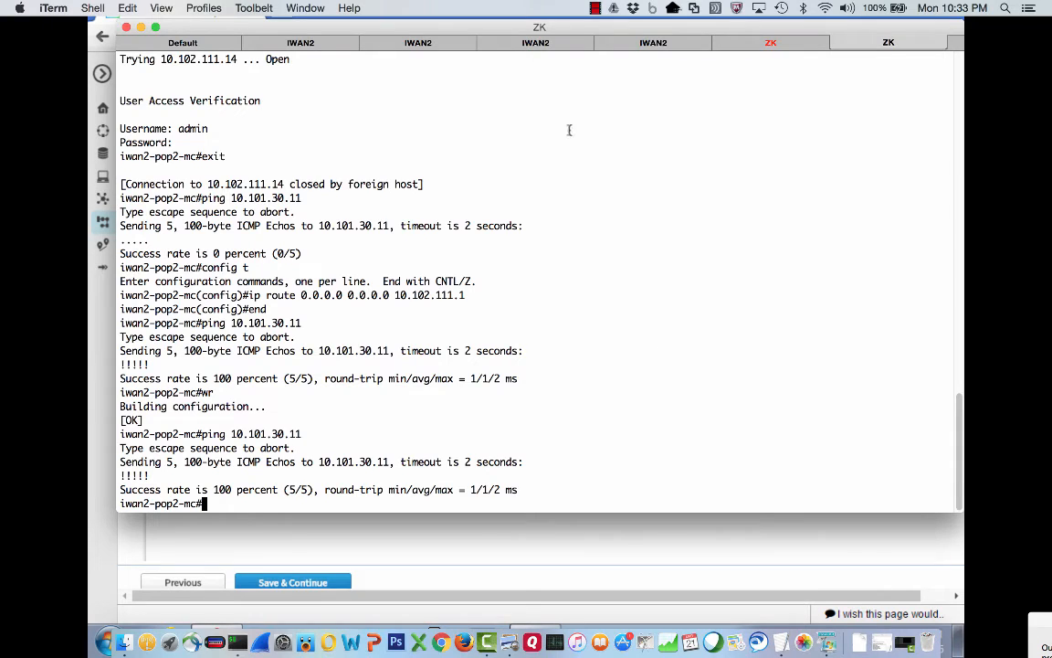
Check iwan2-pop2-inet's image version with sh ver, finding IOS XE 03.16.00.S.
{"action": "left_click", "coordinate": [482, 47]}
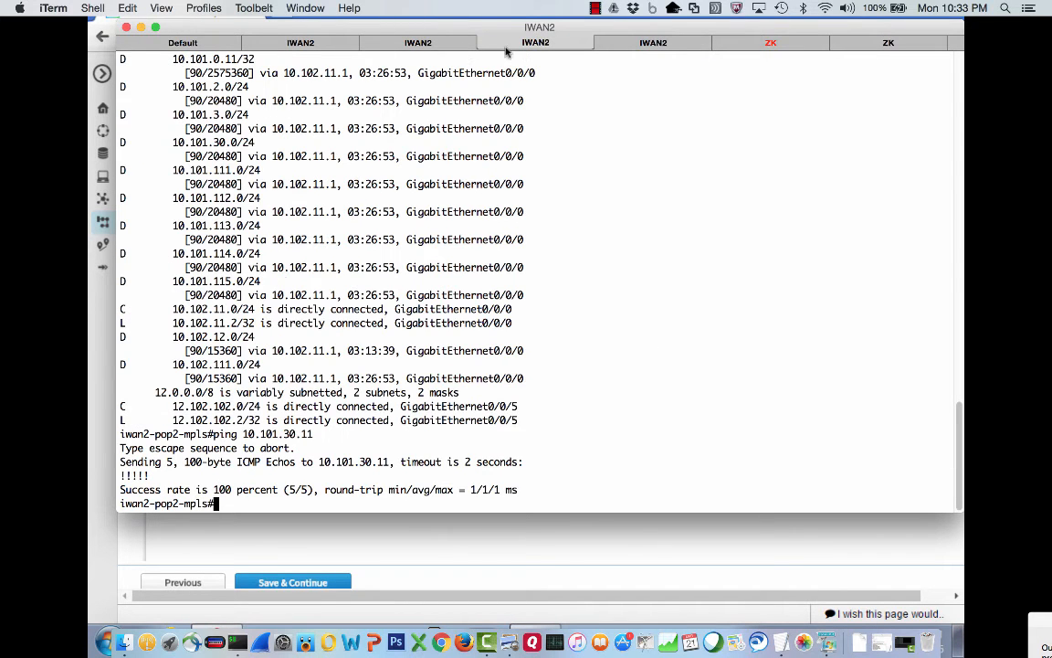
{"action": "left_click", "coordinate": [633, 47]}
{"action": "type", "text": "sh ver"}
{"action": "key", "text": "Return"}
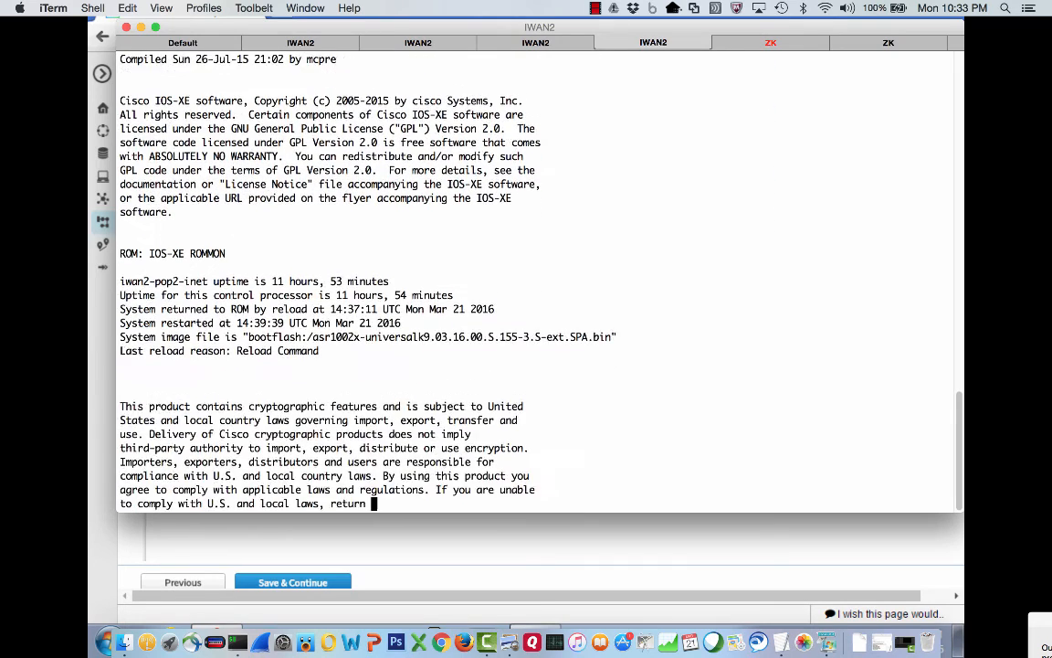
{"action": "key", "text": "q"}
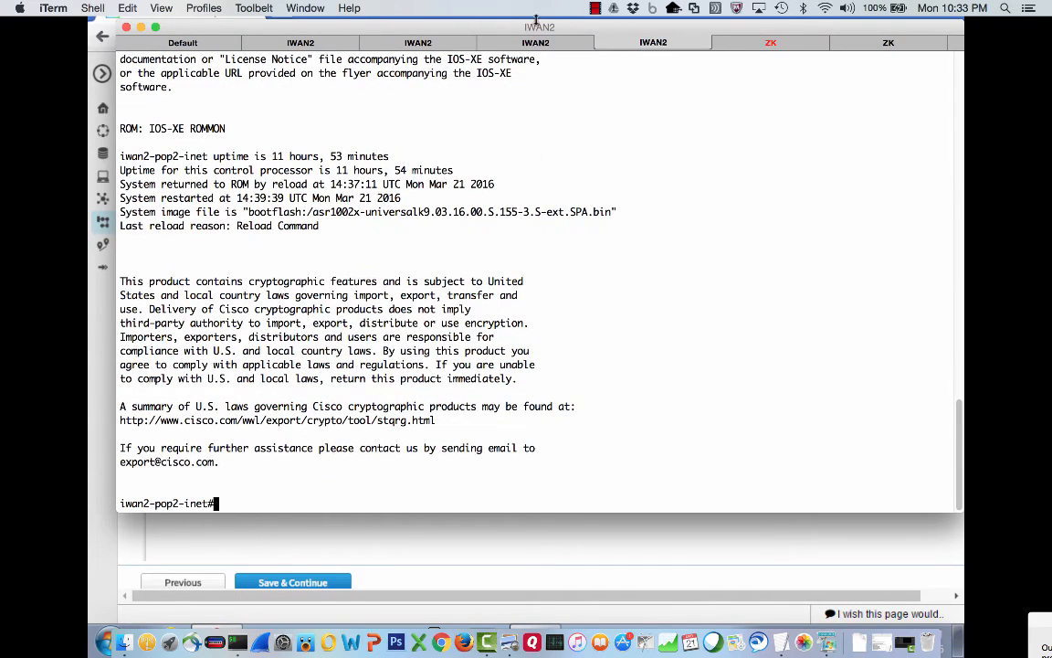
{"action": "left_click_drag", "start_coordinate": [435, 211], "coordinate": [613, 212]}
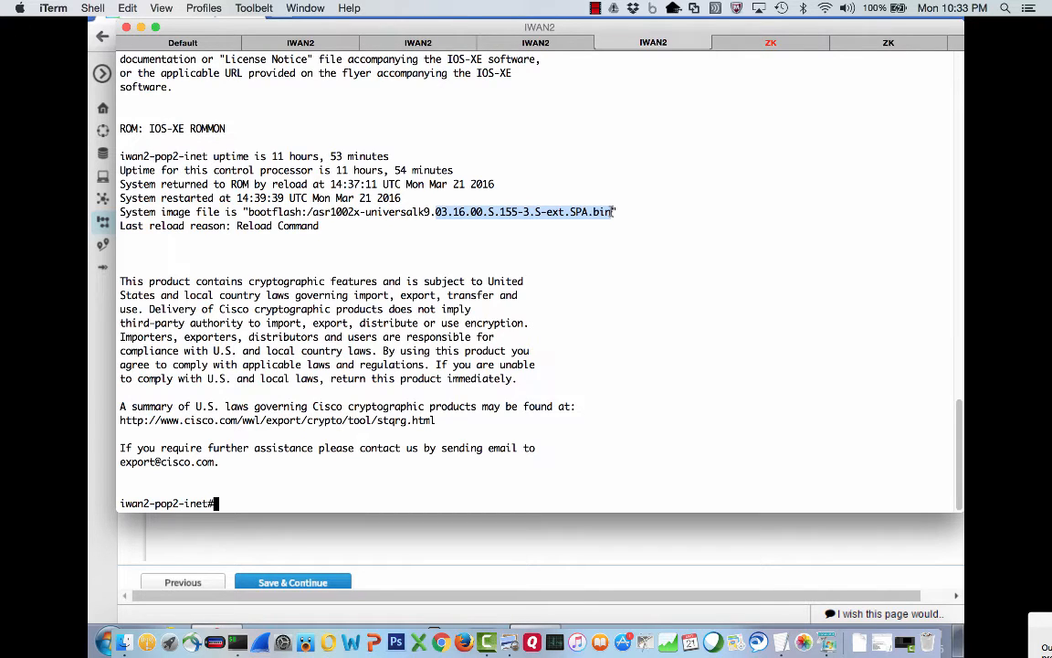
Check iwan2-pop2-mpls's image version with sh ver, also 03.16.00.S.
{"action": "left_click", "coordinate": [532, 44]}
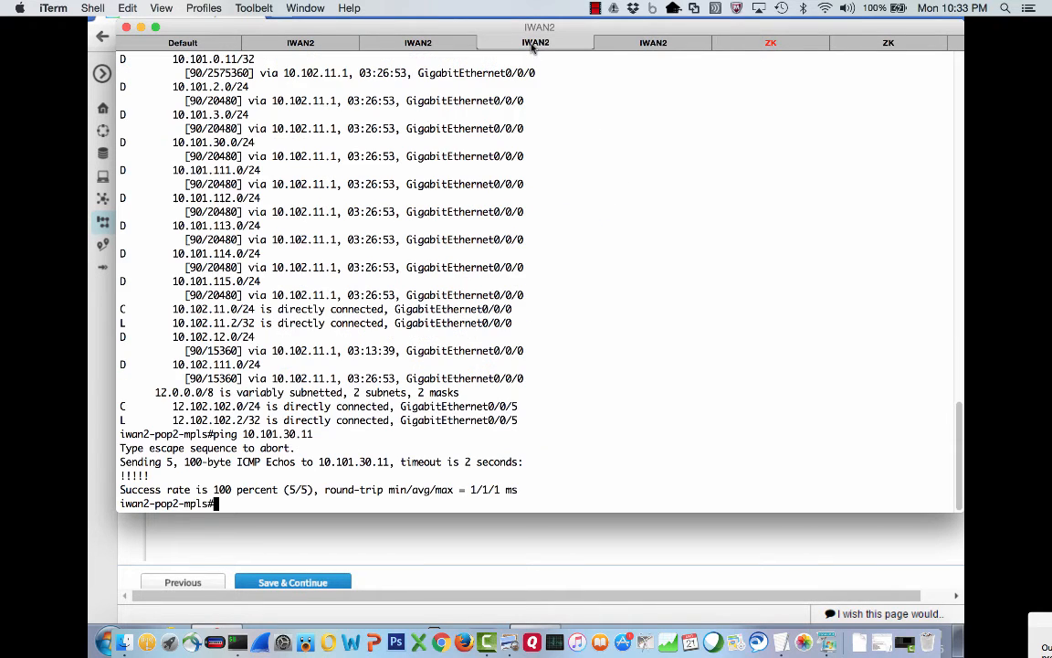
{"action": "type", "text": "sh ver"}
{"action": "key", "text": "Return"}
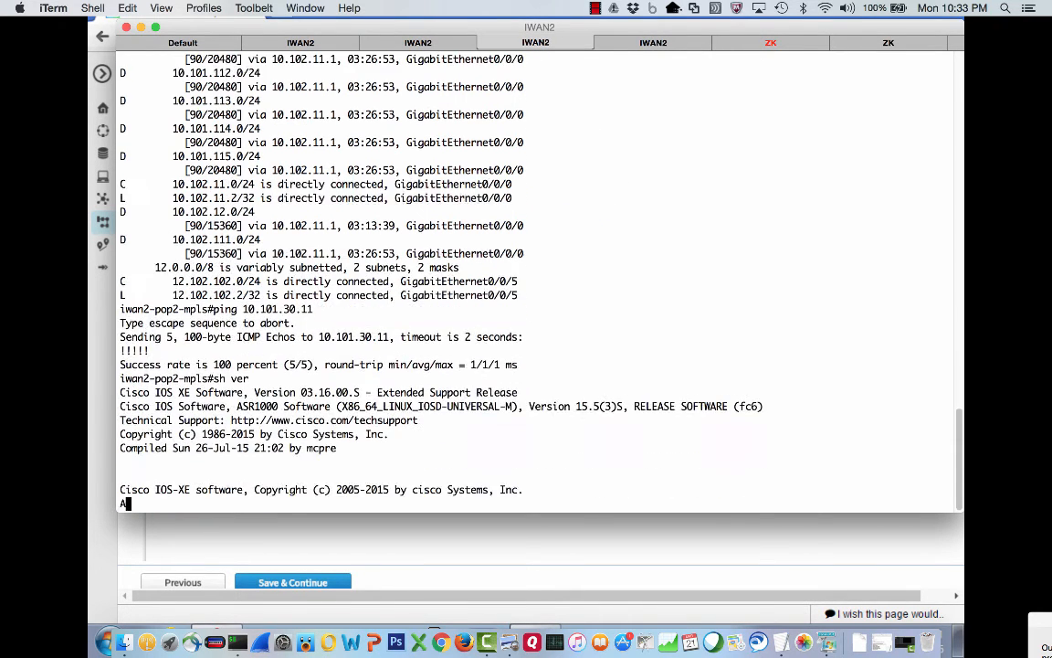
{"action": "key", "text": "space"}
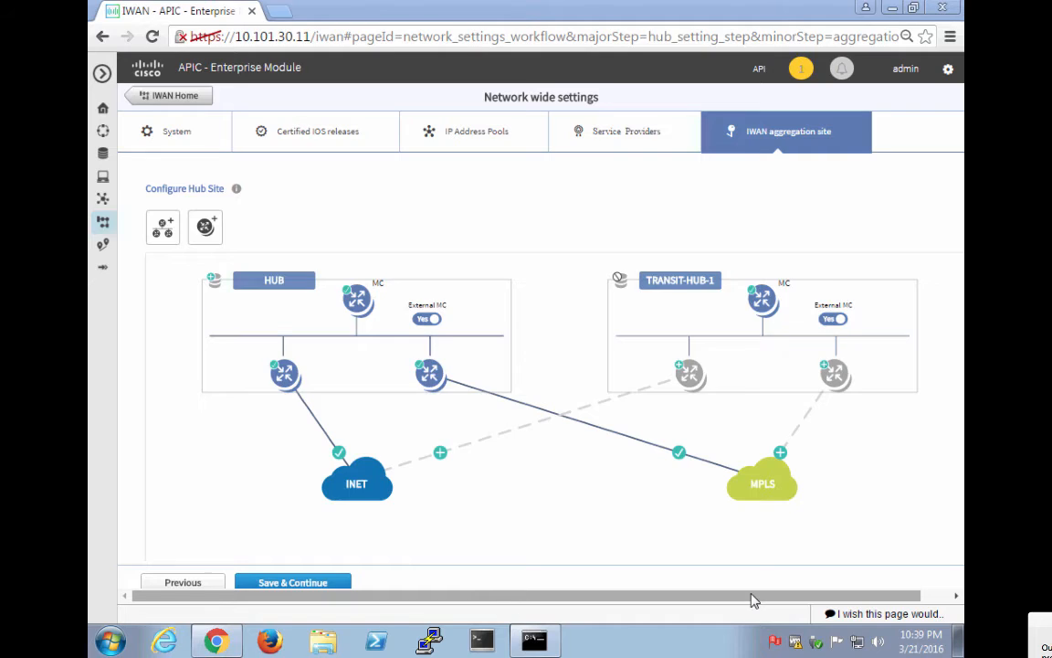
On iwan2-pop2-mpls, confirm image 03.16.02.S with sh ver and ping 10.101.30.11.
{"action": "key", "text": "super+Tab"}
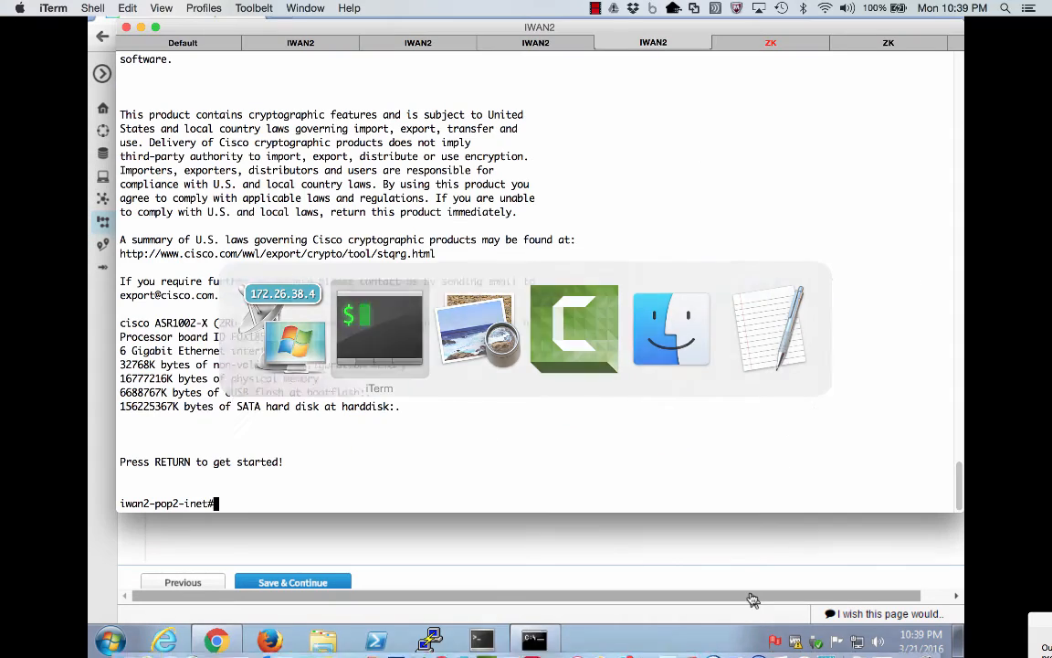
{"action": "left_click", "coordinate": [525, 49]}
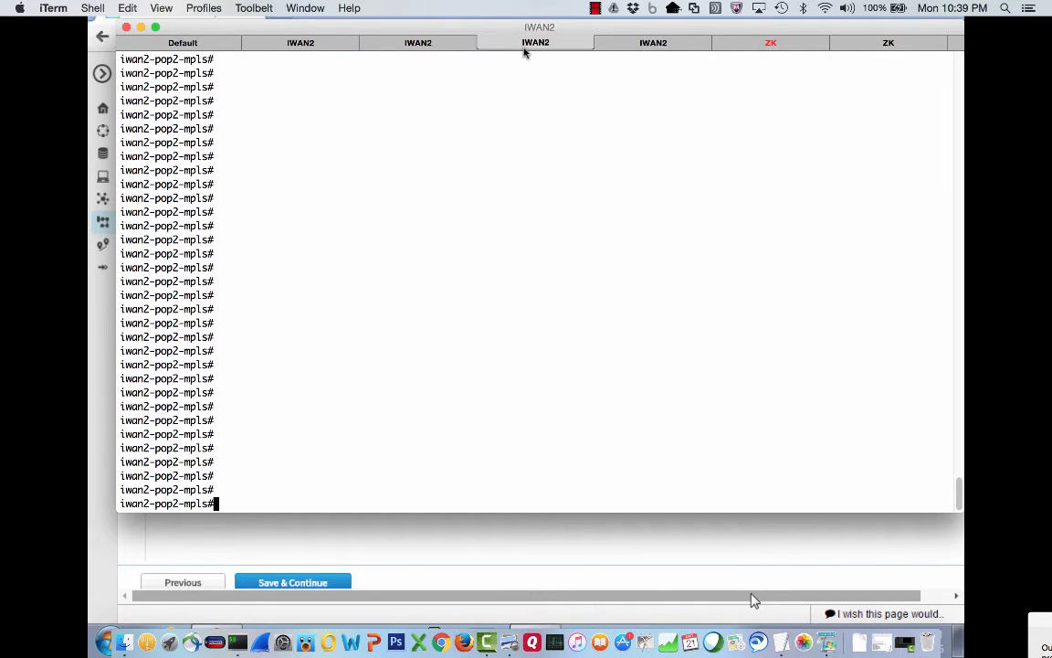
{"action": "type", "text": "sh ver"}
{"action": "key", "text": "Return"}
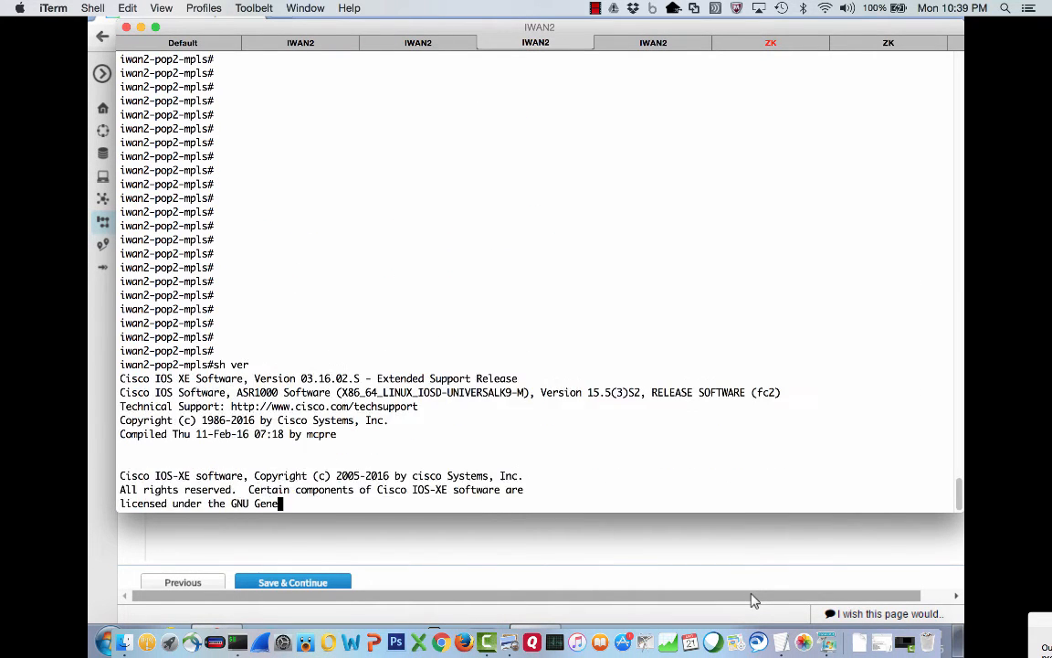
{"action": "key", "text": "space"}
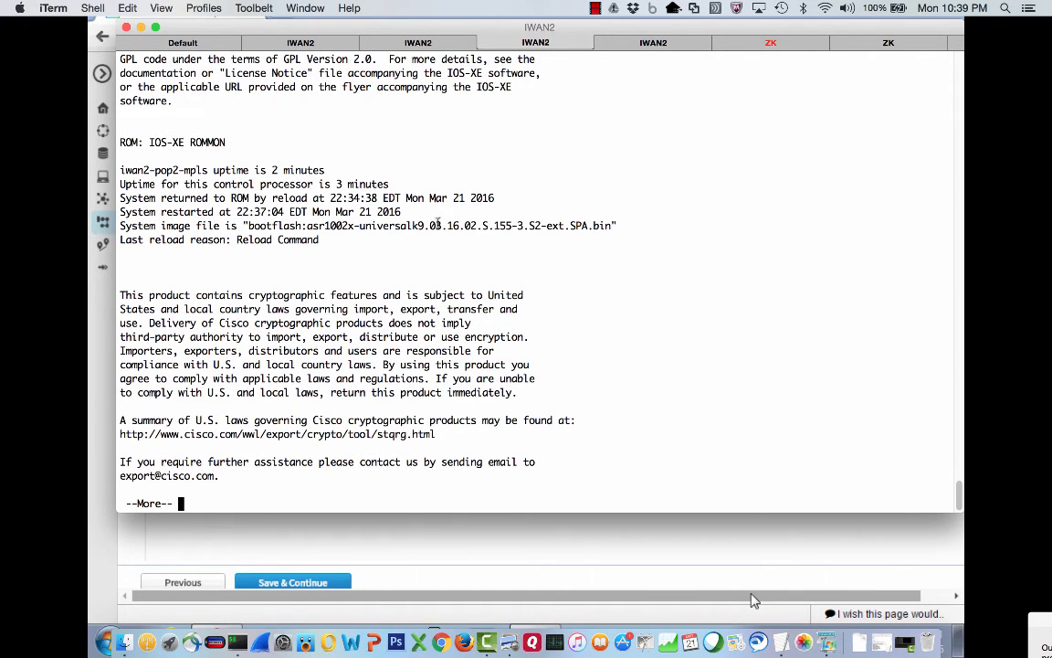
{"action": "left_click_drag", "start_coordinate": [431, 226], "coordinate": [471, 226]}
{"action": "left_click", "coordinate": [479, 226]}
{"action": "key", "text": "space"}
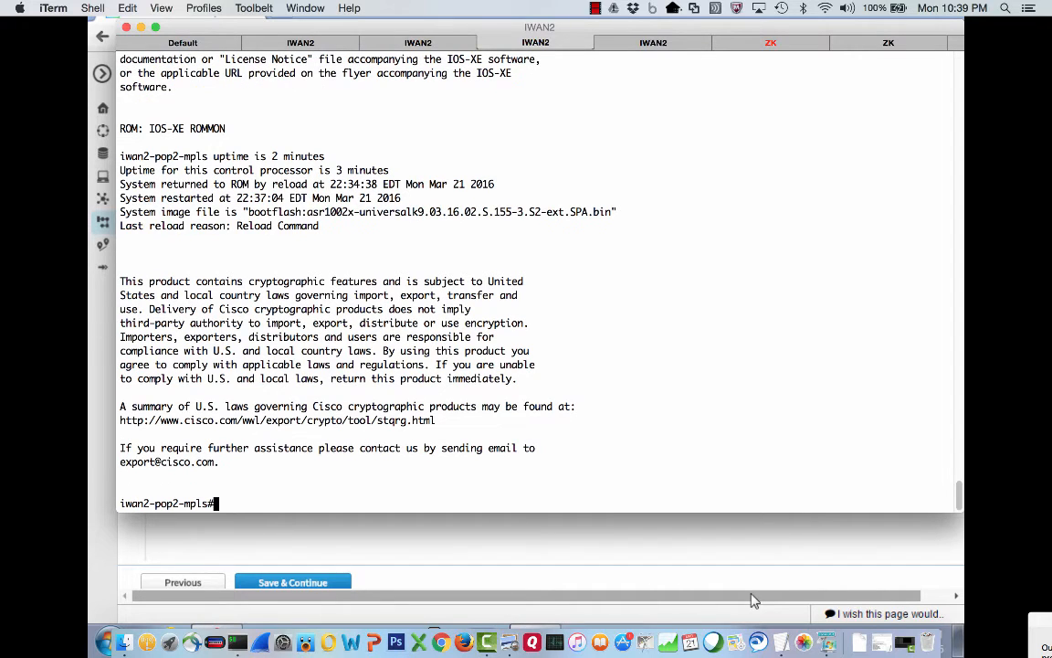
{"action": "type", "text": "ping 10.101.30.11"}
{"action": "key", "text": "Return"}
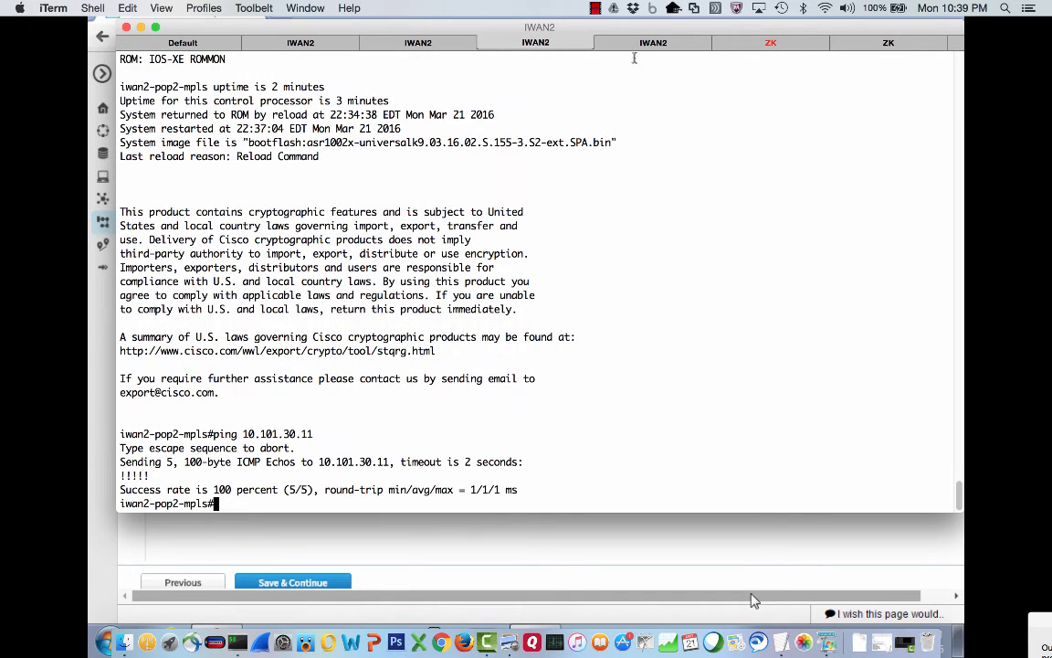
On iwan2-pop2-inet, confirm image 03.16.02.S and ping 10.101.30.11 at 100 percent.
{"action": "left_click", "coordinate": [647, 43]}
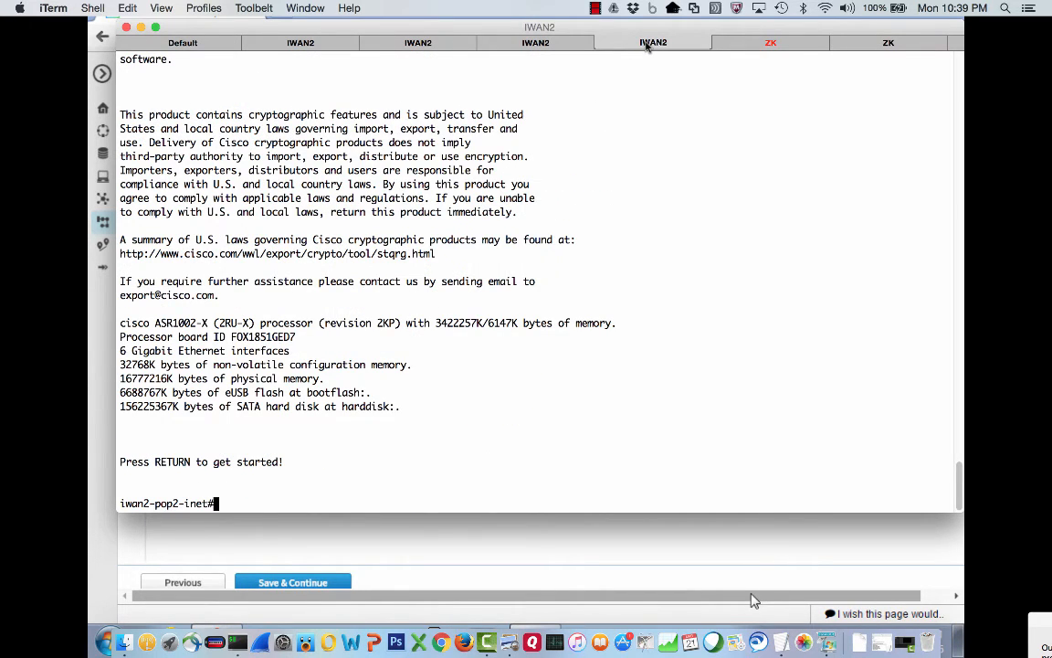
{"action": "type", "text": "sh ver"}
{"action": "key", "text": "Return"}
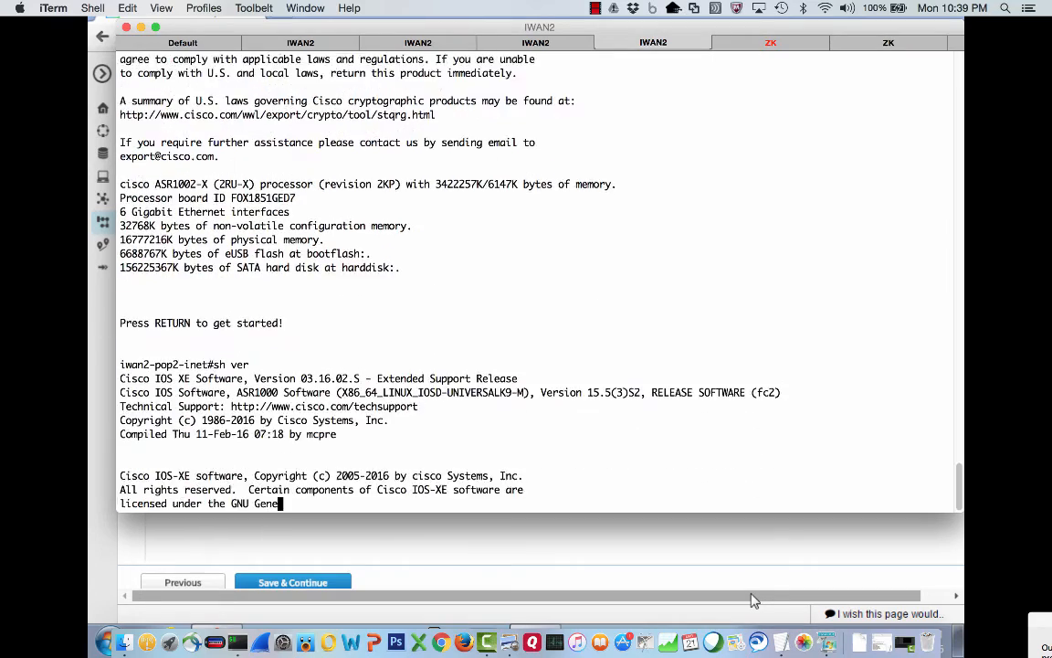
{"action": "key", "text": "space"}
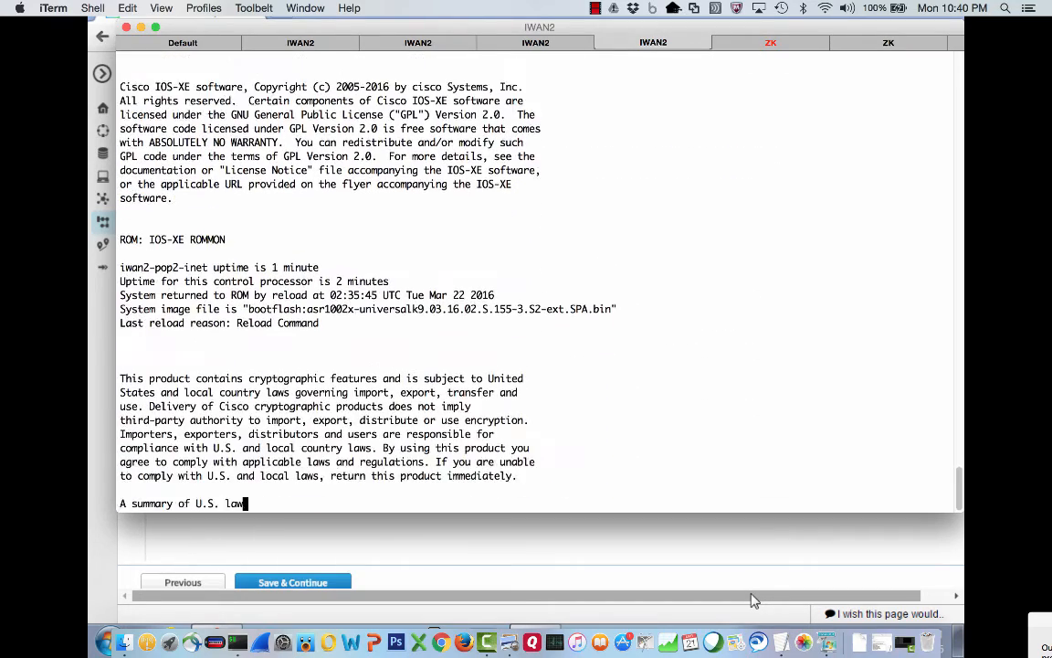
{"action": "type", "text": "qping 10.101.30.11"}
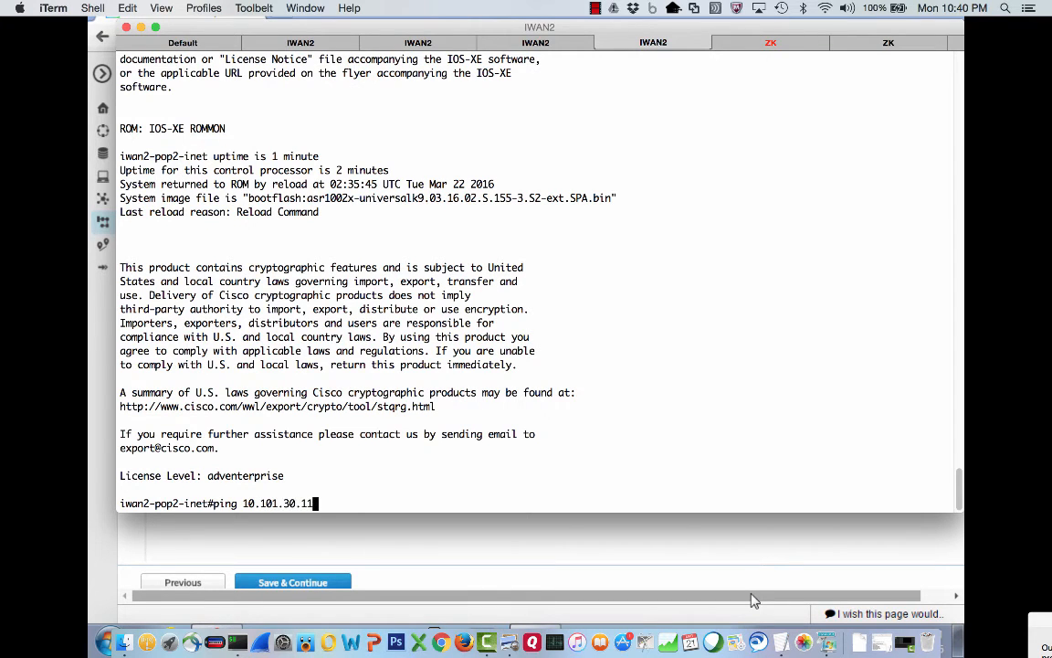
{"action": "key", "text": "Return"}
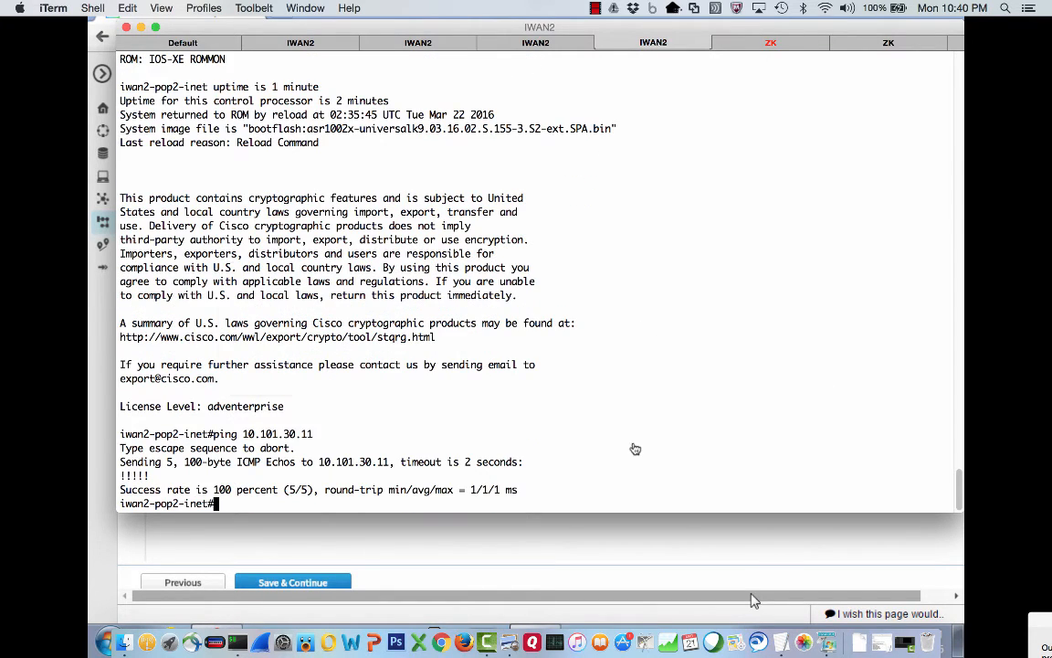
{"action": "key", "text": "super+Tab"}
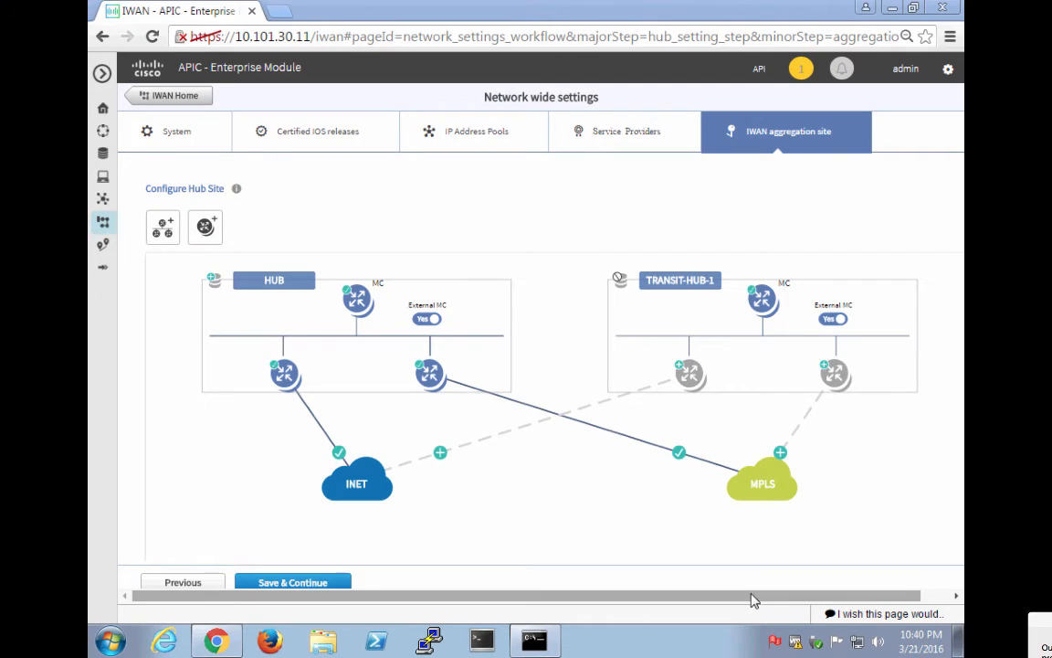
Revalidate router 10.102.12.2 and save it with LAN interface GigabitEthernet0/0/0.
{"action": "left_click", "coordinate": [696, 375]}
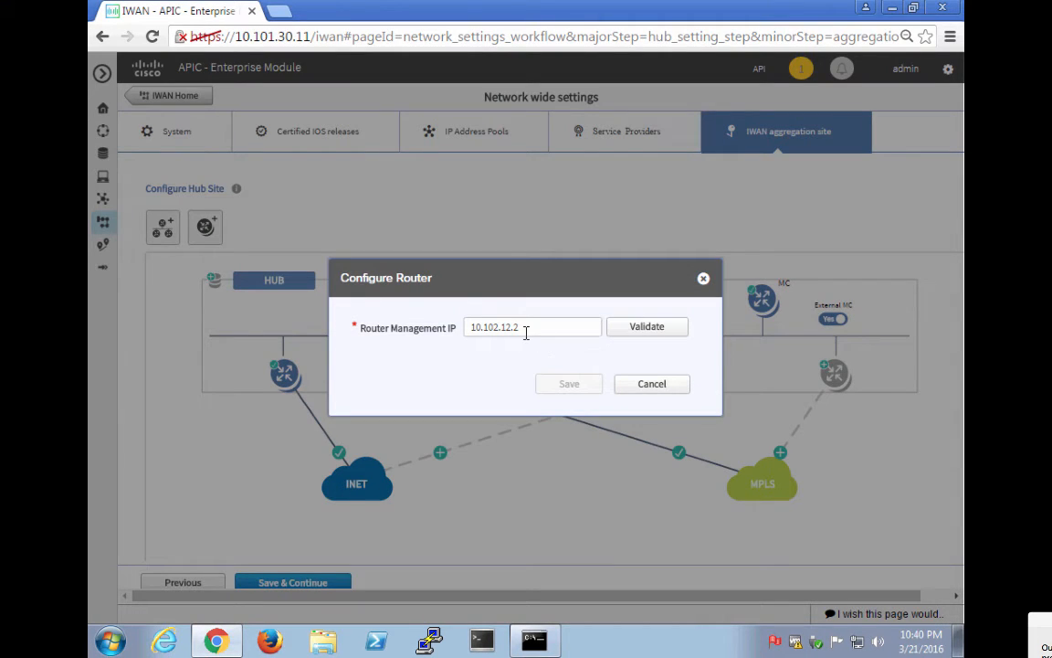
{"action": "left_click", "coordinate": [630, 327]}
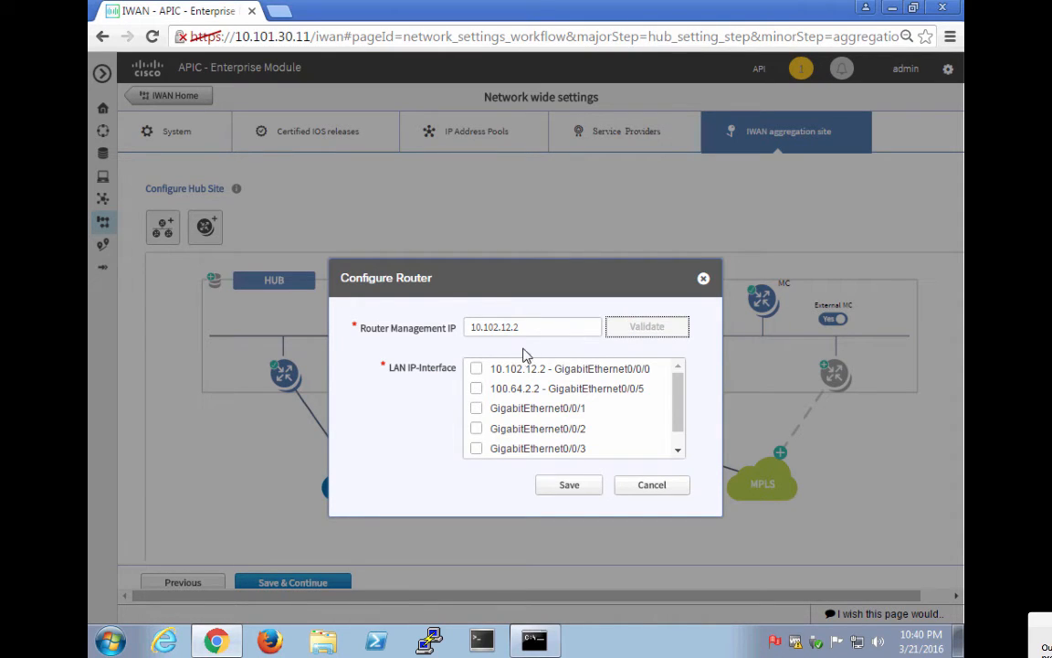
{"action": "left_click", "coordinate": [475, 369]}
{"action": "left_click", "coordinate": [568, 485]}
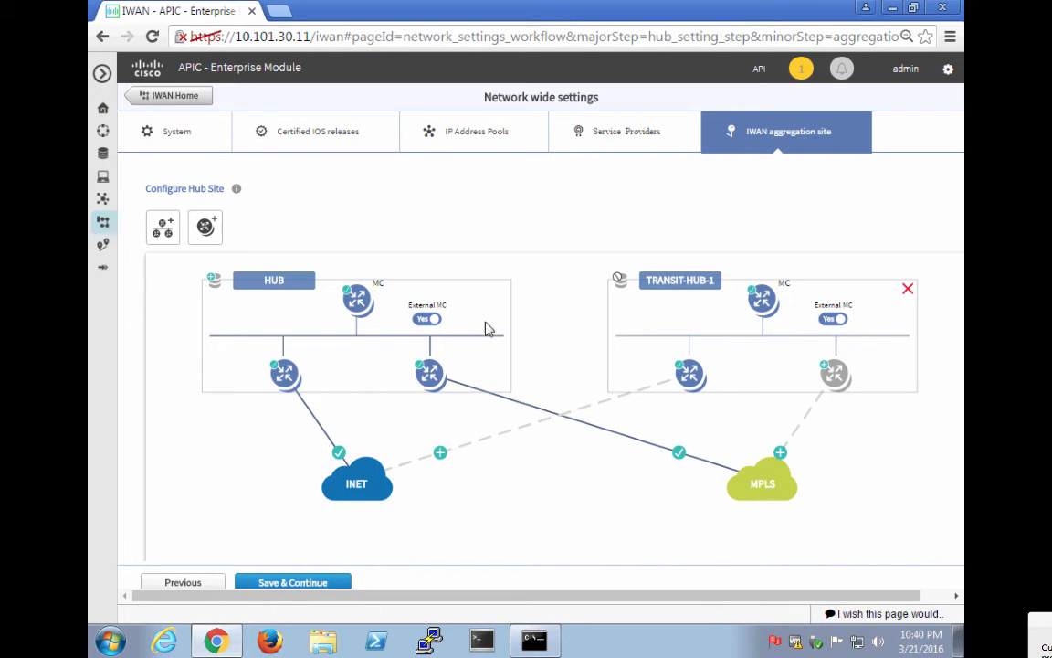
Configure TRANSIT-HUB-1's INET link with default gateway 100.64.2.1 and 100 Mbps bandwidth.
{"action": "mouse_move", "coordinate": [370, 309]}
{"action": "mouse_move", "coordinate": [755, 307]}
{"action": "mouse_move", "coordinate": [683, 382]}
{"action": "left_click", "coordinate": [440, 455]}
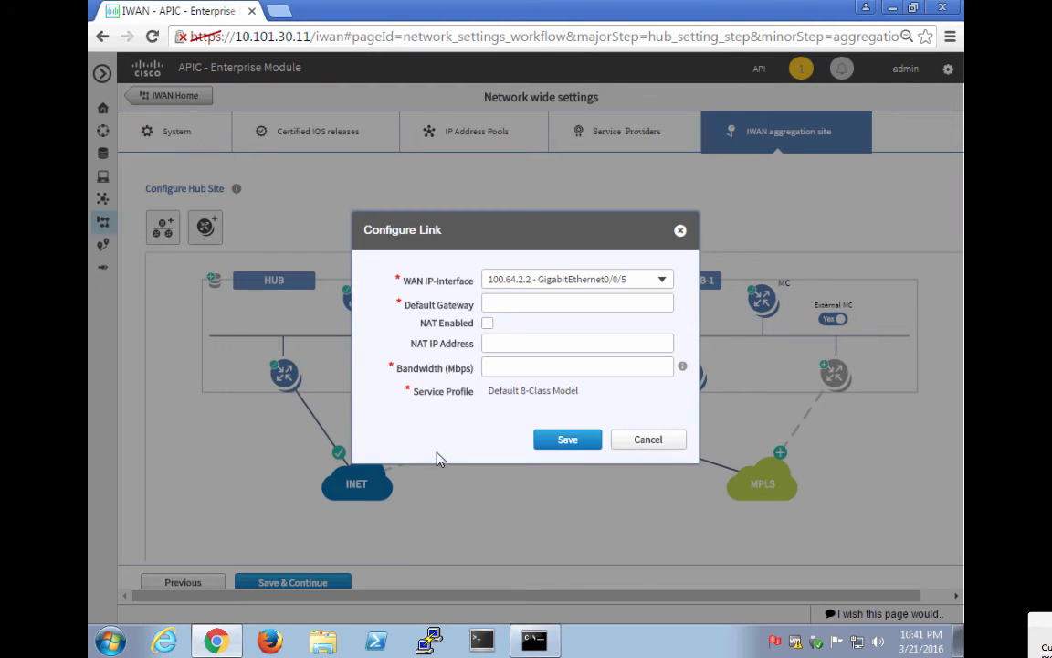
{"action": "left_click", "coordinate": [506, 303]}
{"action": "type", "text": "1"}
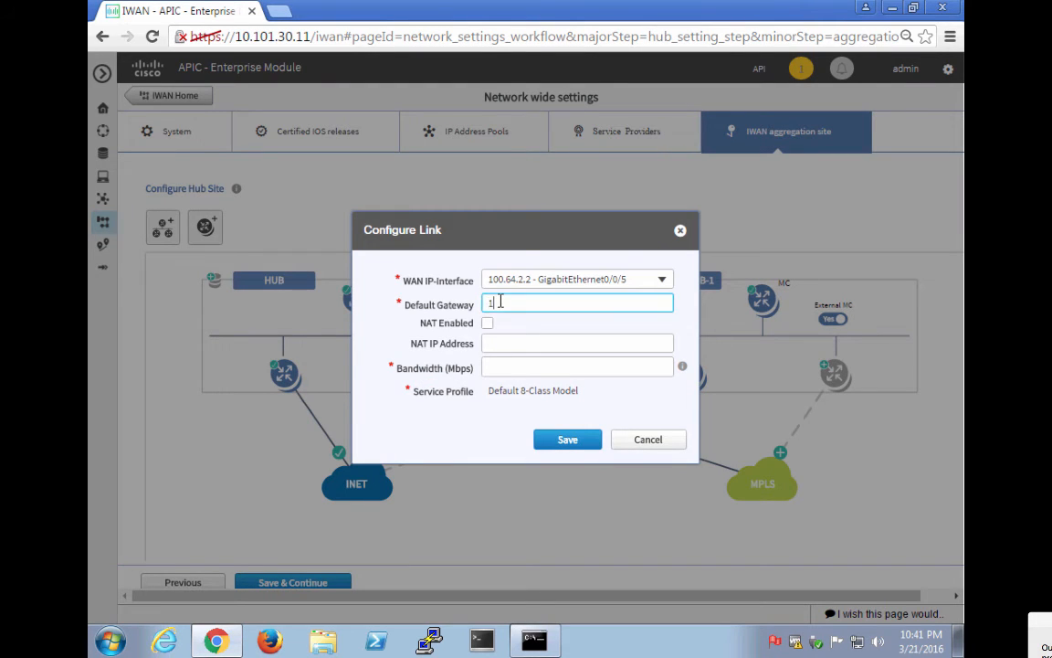
{"action": "type", "text": "00.64.2.1"}
{"action": "key", "text": "Tab"}
{"action": "key", "text": "Tab"}
{"action": "key", "text": "Tab"}
{"action": "type", "text": "100"}
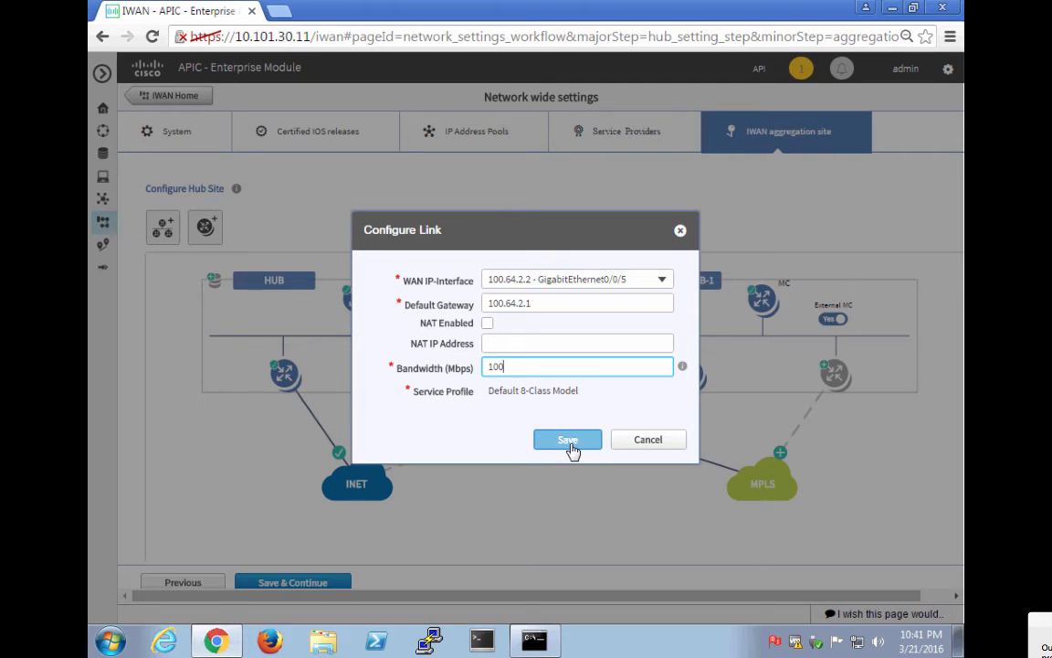
{"action": "left_click", "coordinate": [568, 442]}
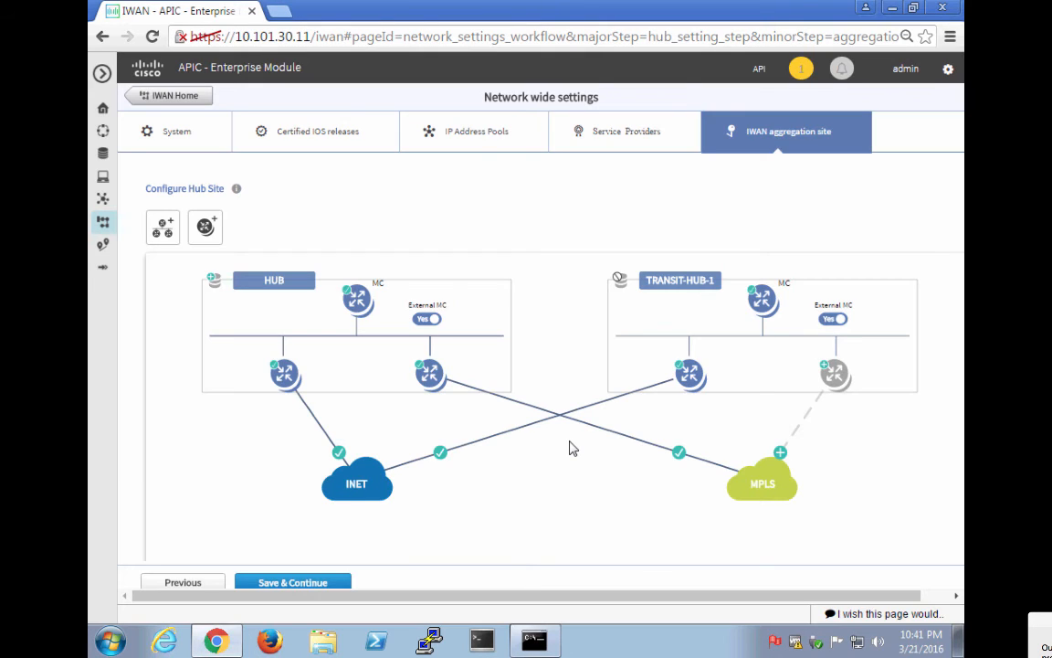
Validate management IP 10.102.11.2 for TRANSIT-HUB-1's second router and add it as a device.
{"action": "left_click", "coordinate": [836, 382]}
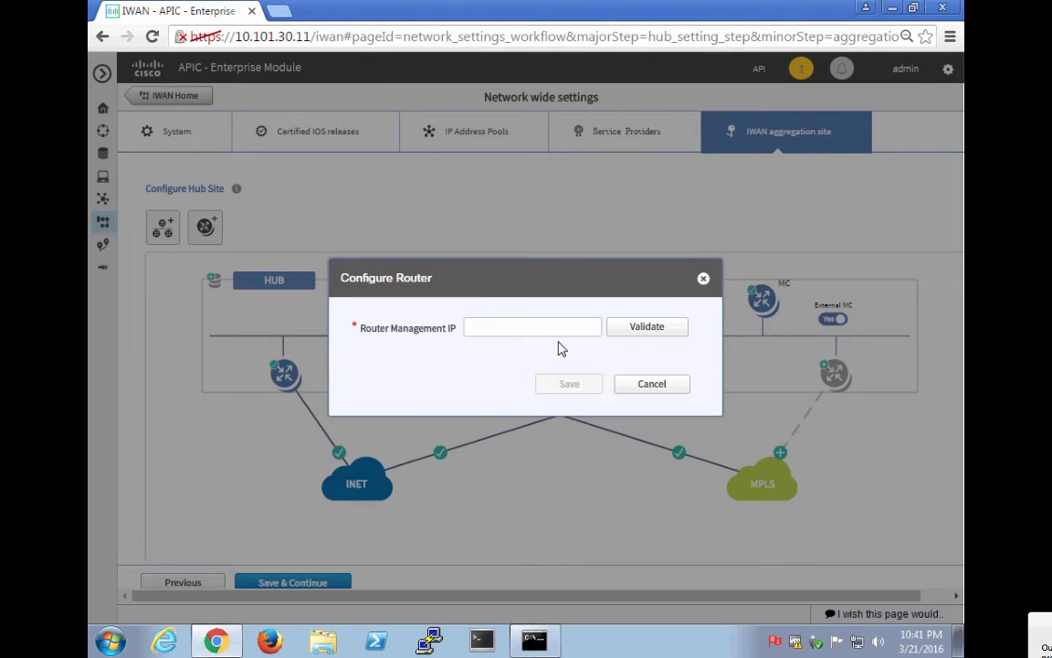
{"action": "left_click", "coordinate": [519, 325]}
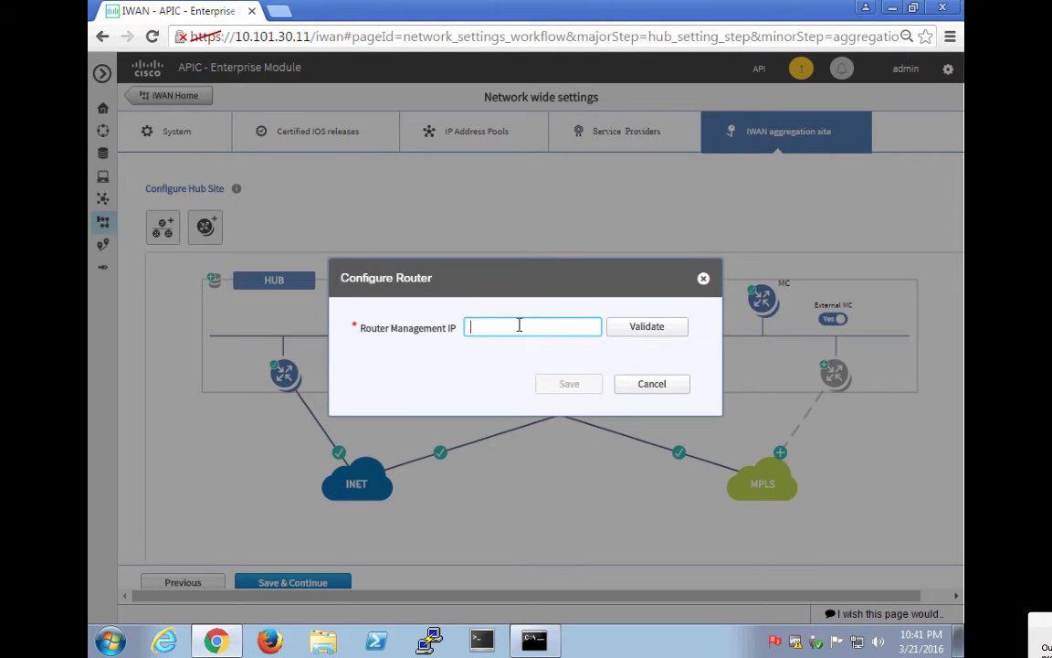
{"action": "type", "text": "10.102.11.2"}
{"action": "left_click", "coordinate": [659, 336]}
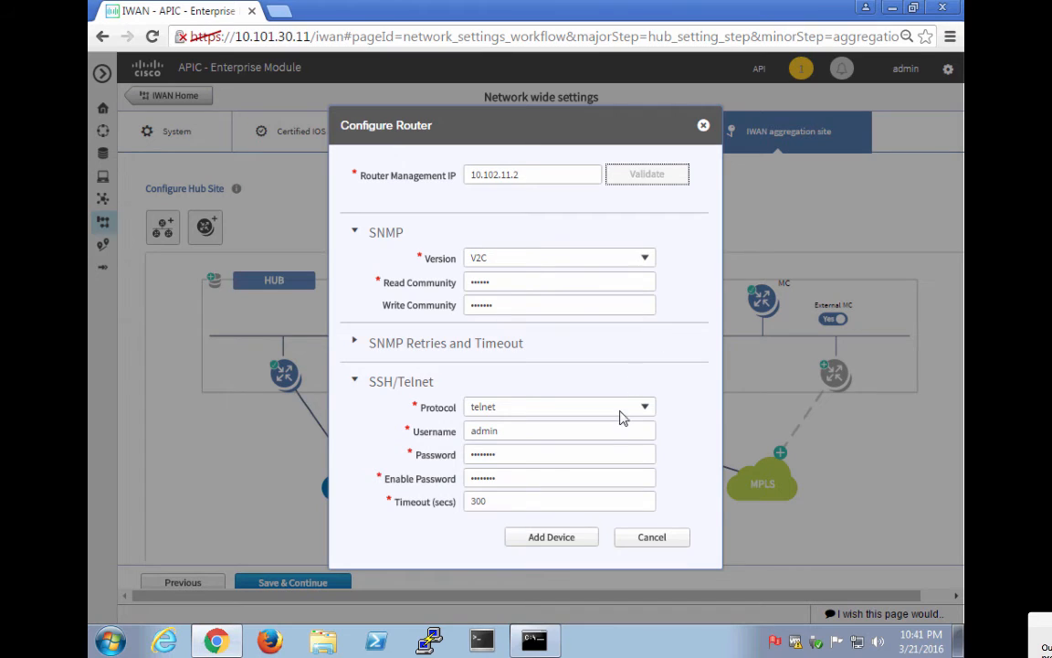
{"action": "left_click", "coordinate": [554, 539]}
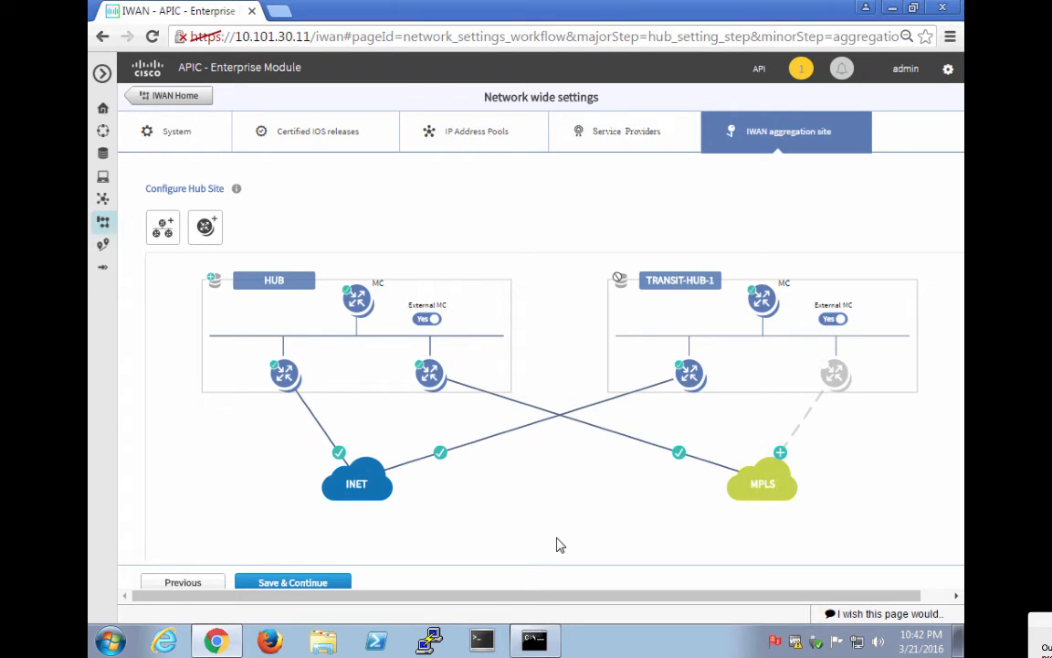
Give TRANSIT-HUB-1's second router the 10.102.11.2 GigabitEthernet0/0/0 LAN interface and save.
{"action": "left_click", "coordinate": [833, 382]}
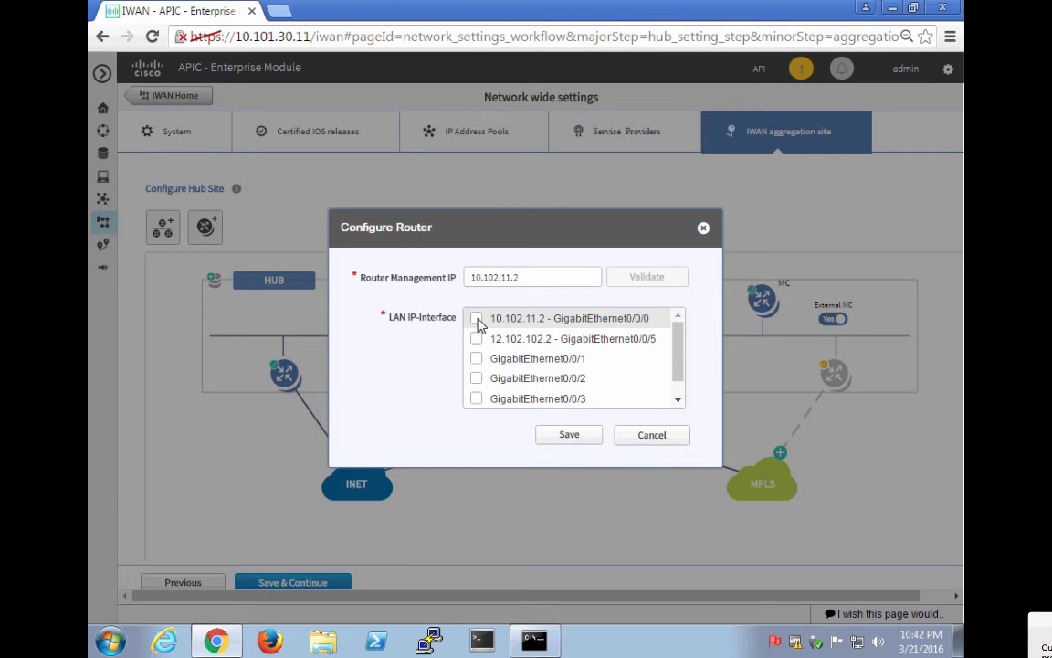
{"action": "left_click", "coordinate": [477, 318]}
{"action": "left_click", "coordinate": [568, 434]}
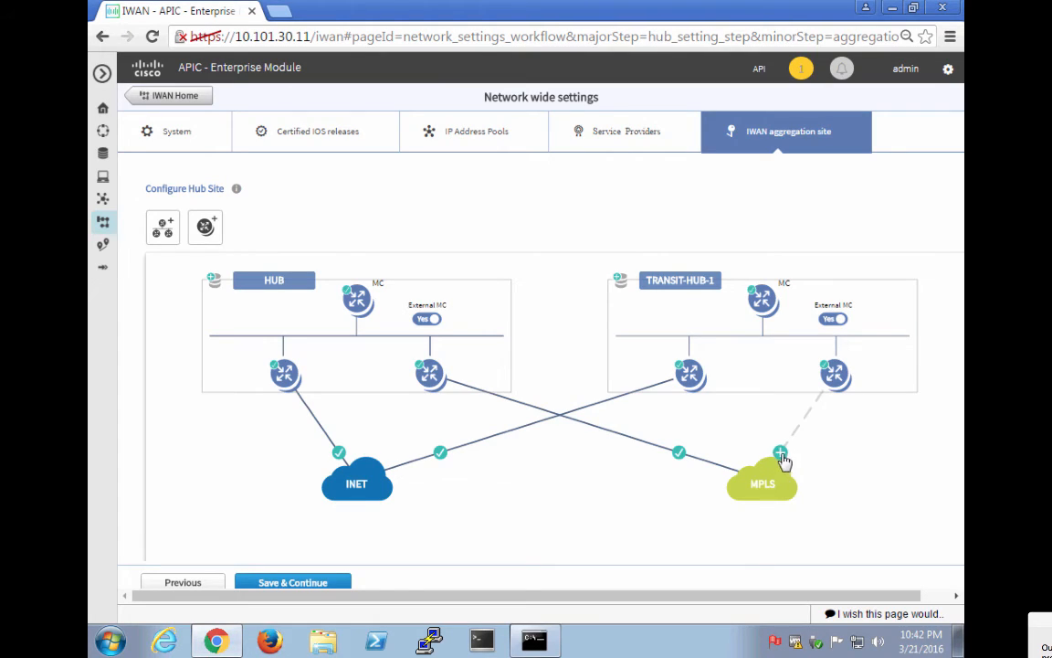
Set the second transit router's MPLS link gateway (12.102.102.…) and 100 Mbps bandwidth.
{"action": "left_click", "coordinate": [781, 454]}
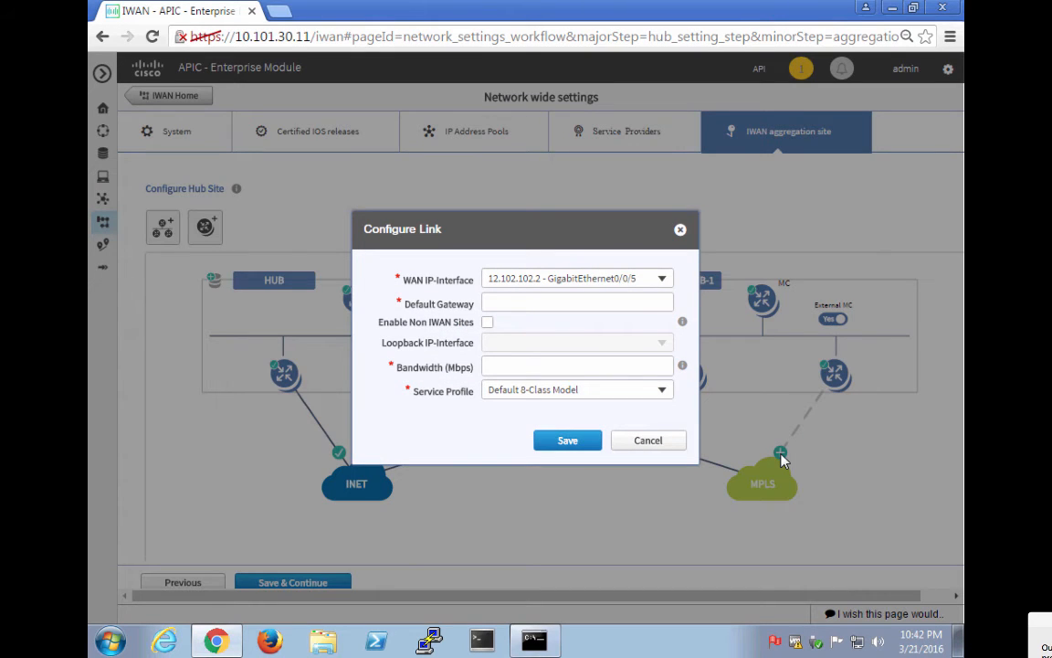
{"action": "left_click", "coordinate": [538, 302]}
{"action": "type", "text": "12.102.102."}
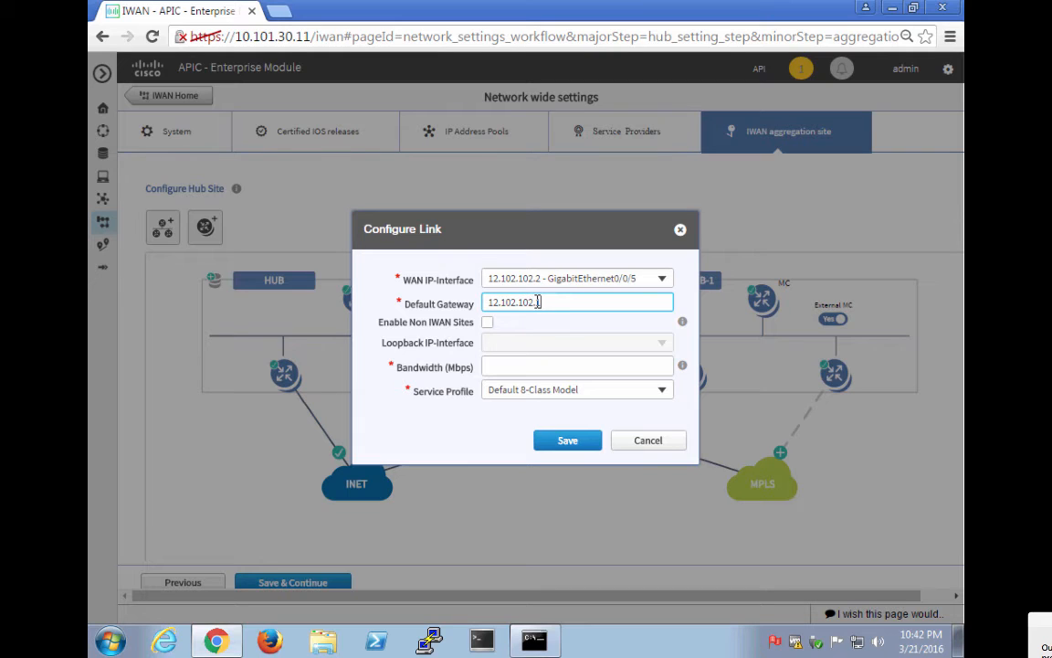
{"action": "key", "text": "Tab"}
{"action": "type", "text": "100"}
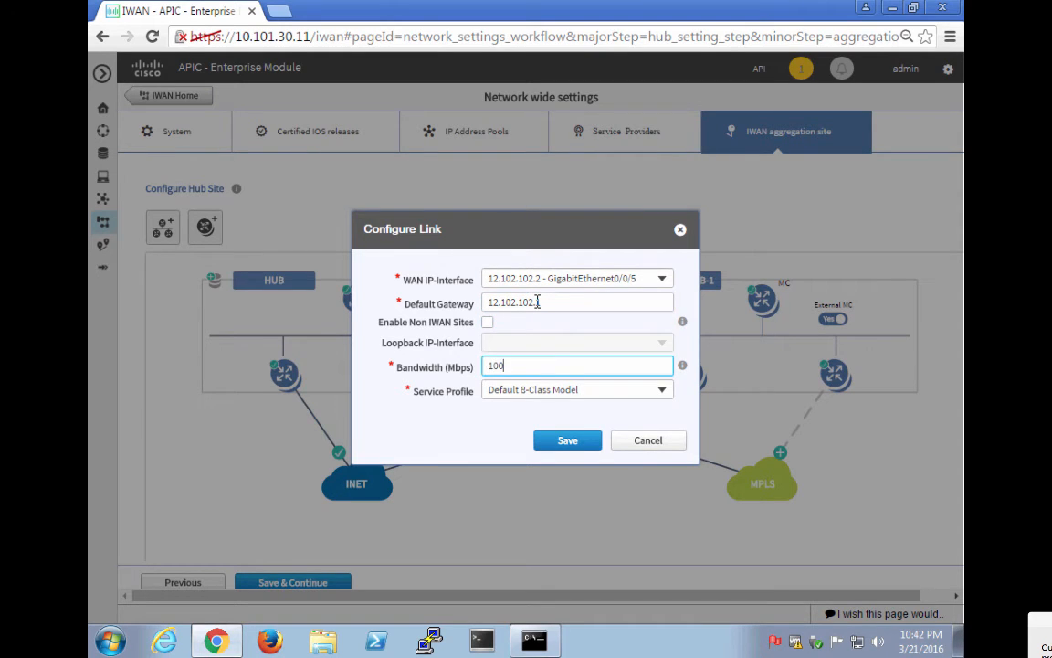
{"action": "left_click", "coordinate": [574, 440]}
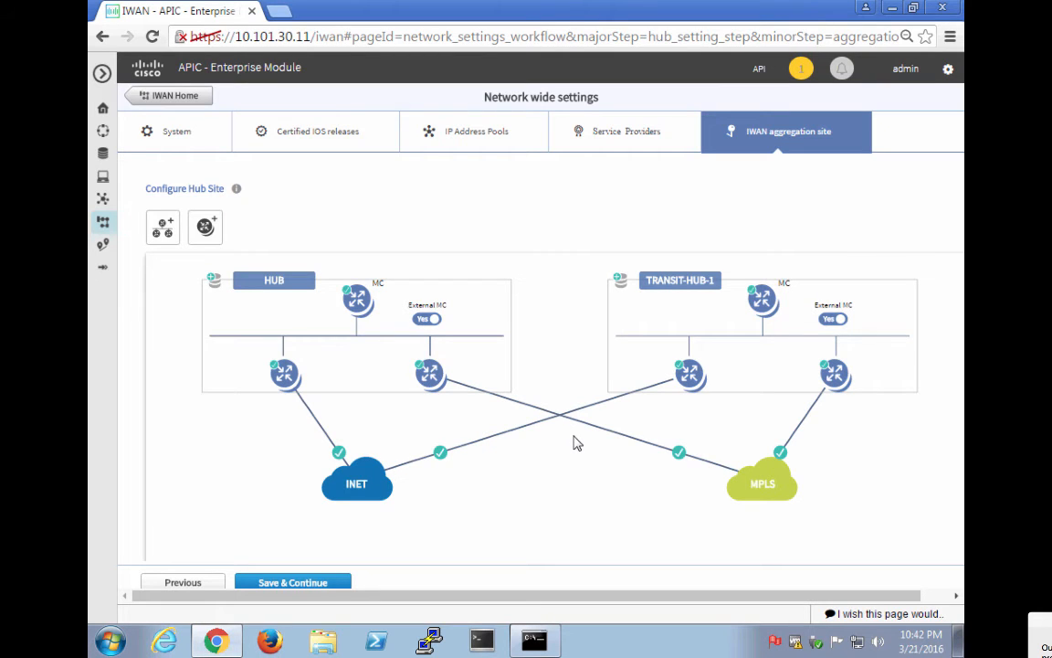
{"action": "mouse_move", "coordinate": [418, 391]}
Open the HUB site's Configure LAN dialog and keep EIGRP as the routing protocol.
{"action": "left_click", "coordinate": [214, 278]}
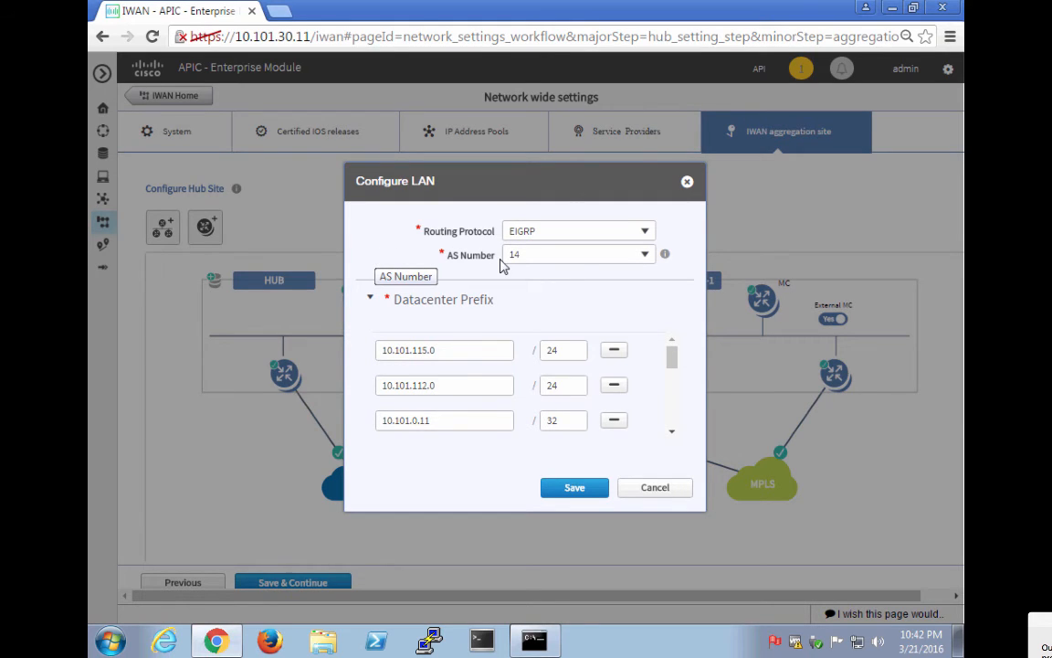
{"action": "mouse_move", "coordinate": [667, 255]}
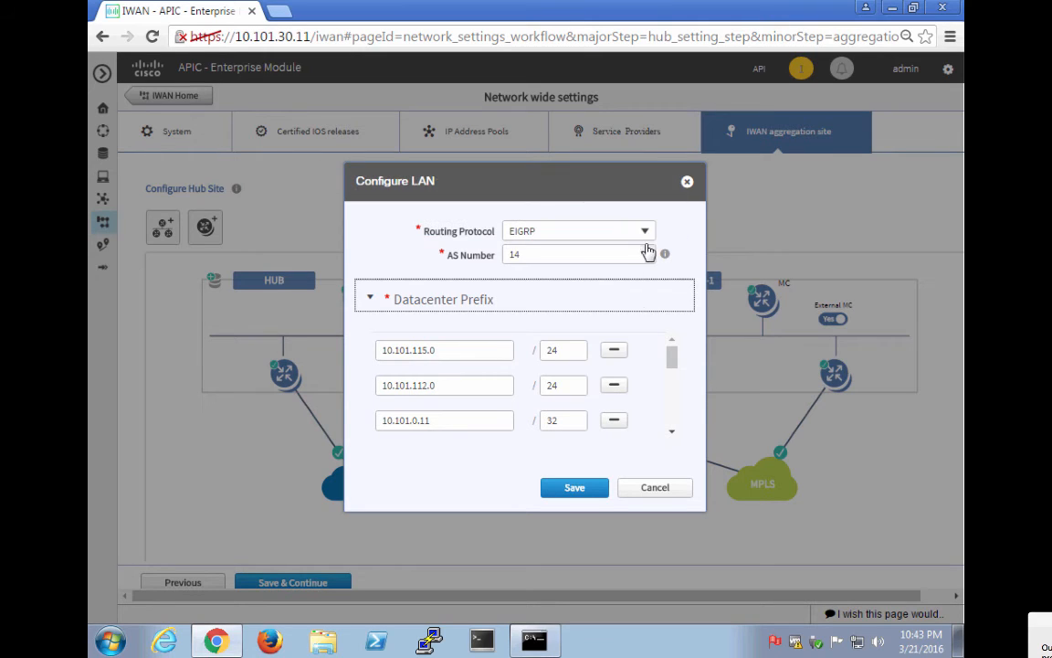
{"action": "left_click", "coordinate": [647, 230]}
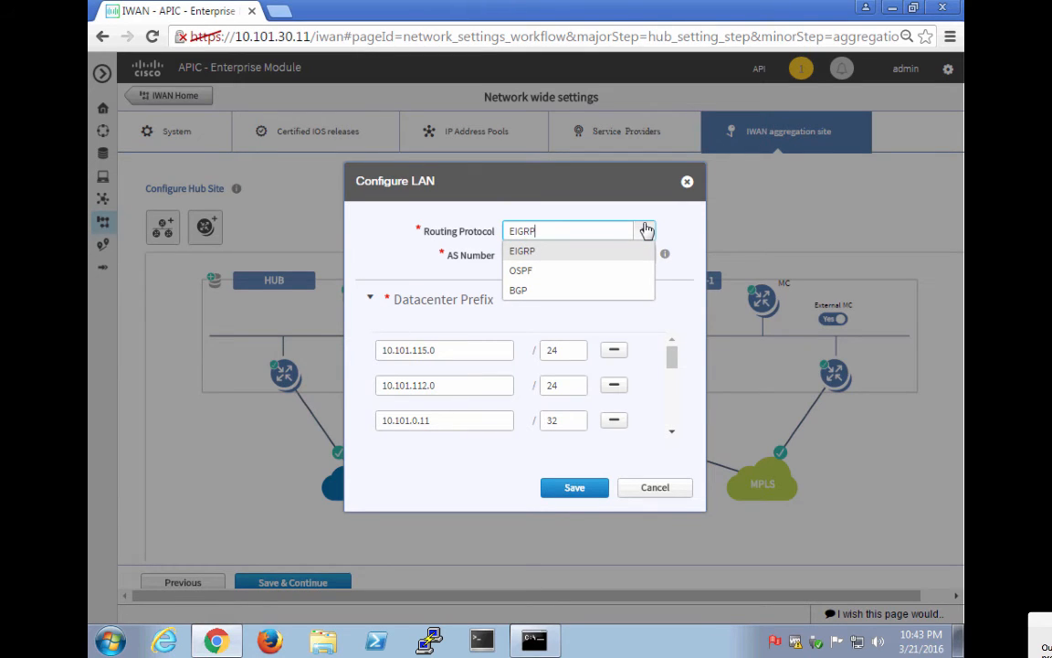
{"action": "left_click", "coordinate": [379, 249]}
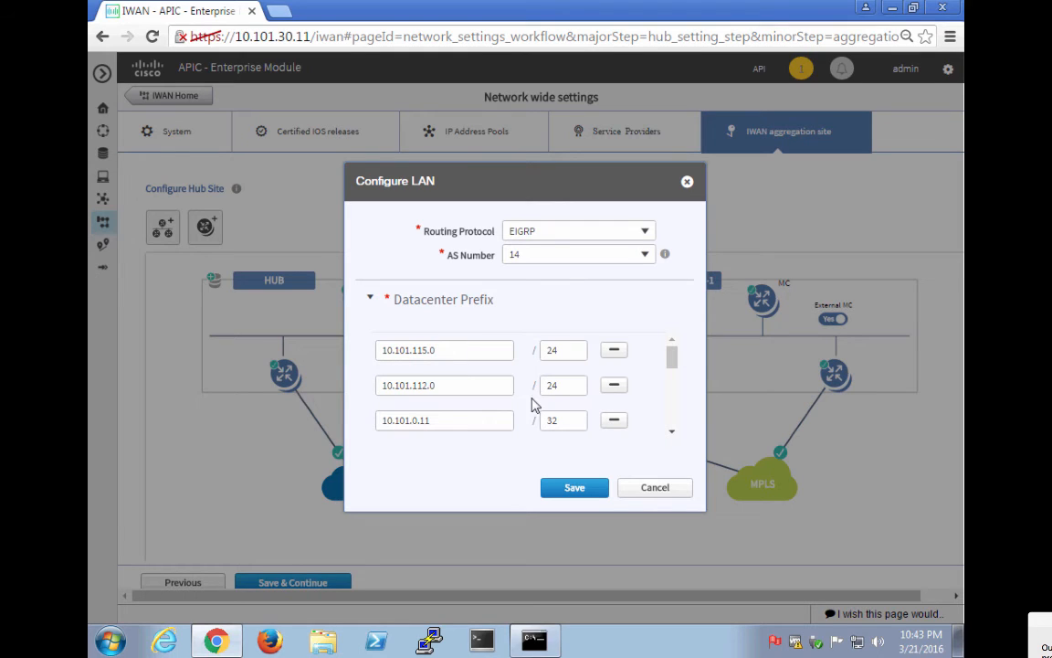
Review the HUB's datacenter prefix list and save its LAN settings.
{"action": "left_click", "coordinate": [672, 436]}
{"action": "left_click", "coordinate": [672, 436]}
{"action": "left_click", "coordinate": [672, 436]}
{"action": "left_click", "coordinate": [673, 436]}
{"action": "left_click", "coordinate": [672, 435]}
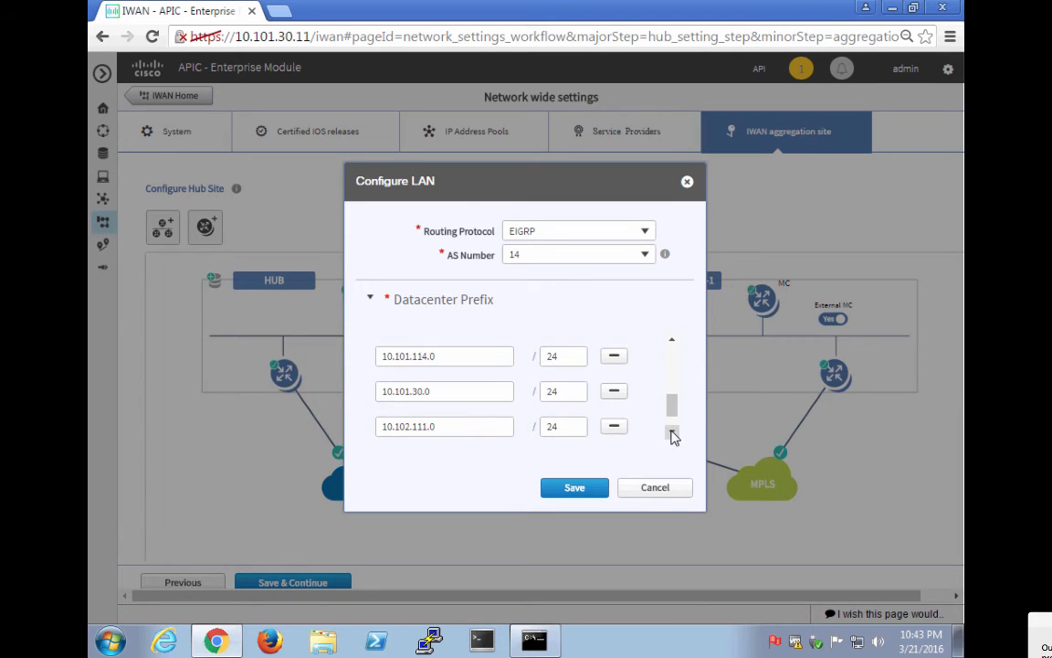
{"action": "left_click", "coordinate": [673, 436]}
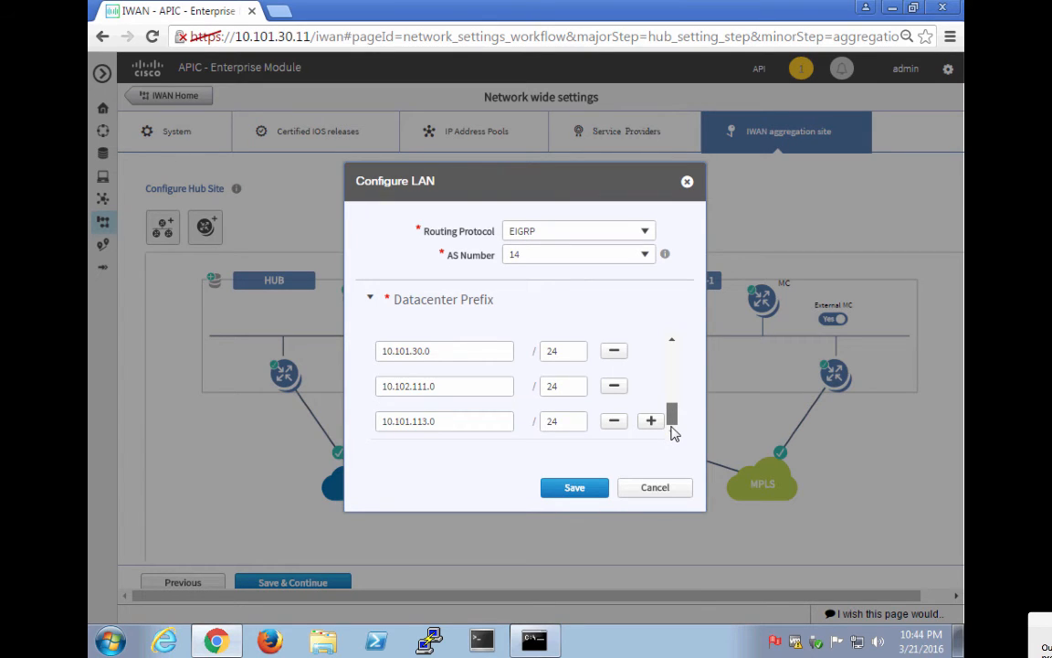
{"action": "left_click_drag", "start_coordinate": [672, 422], "coordinate": [675, 353]}
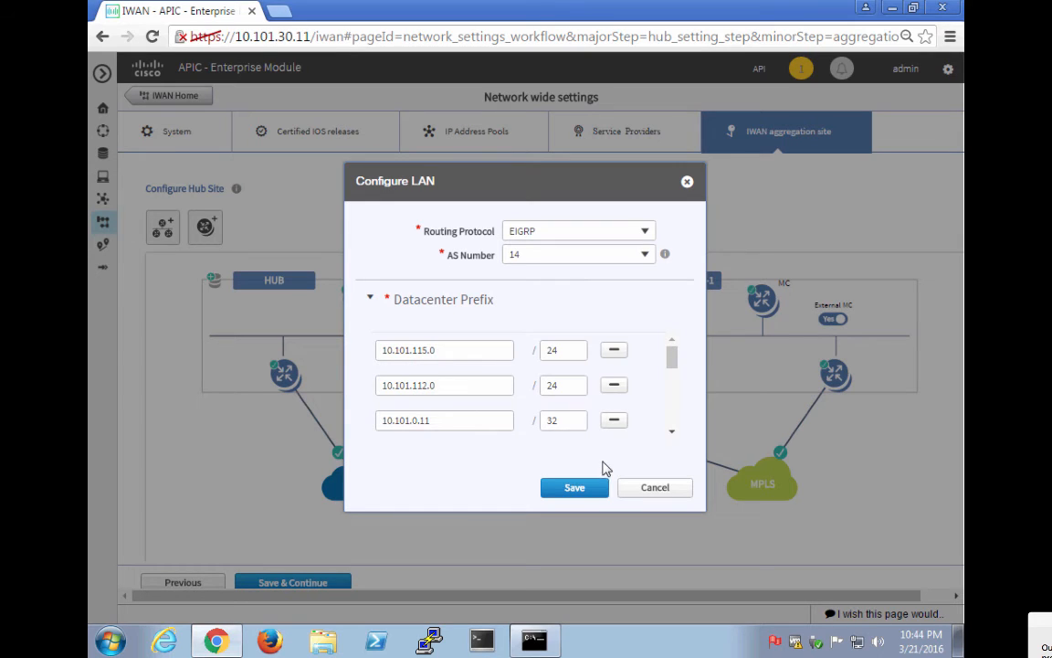
{"action": "left_click", "coordinate": [587, 491]}
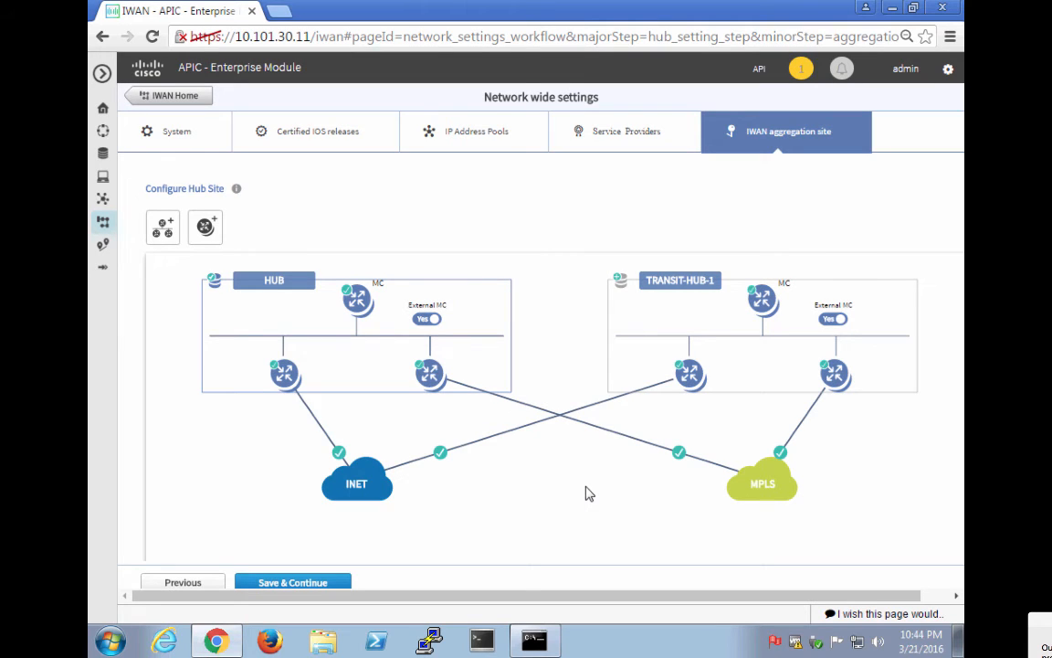
Save TRANSIT-HUB-1's LAN settings, then Save & Continue the hub site setup.
{"action": "left_click", "coordinate": [620, 280]}
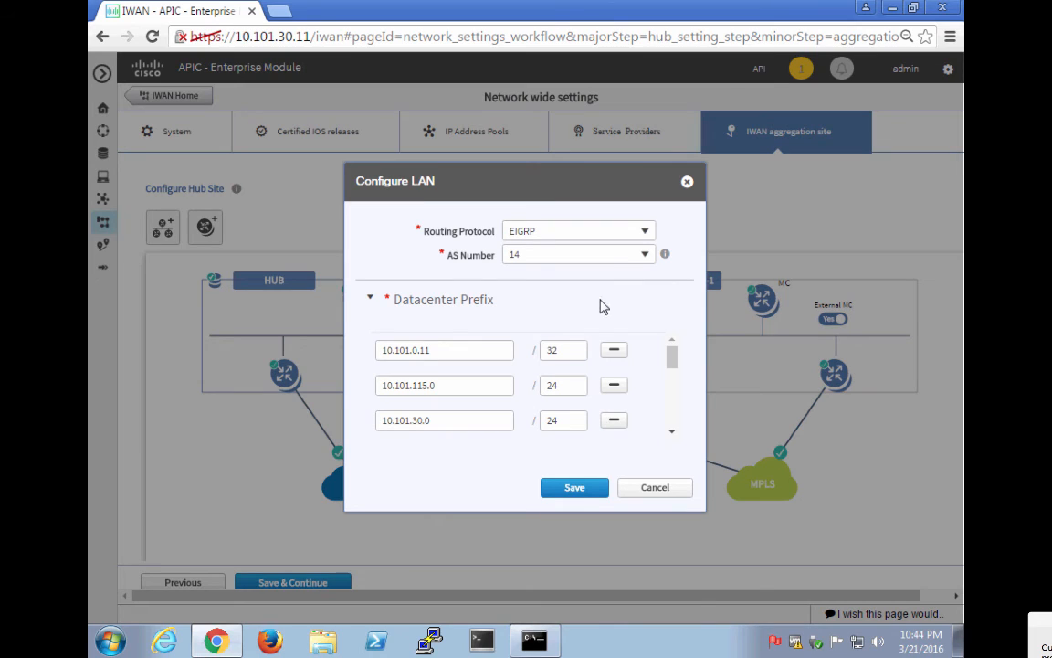
{"action": "left_click", "coordinate": [575, 488]}
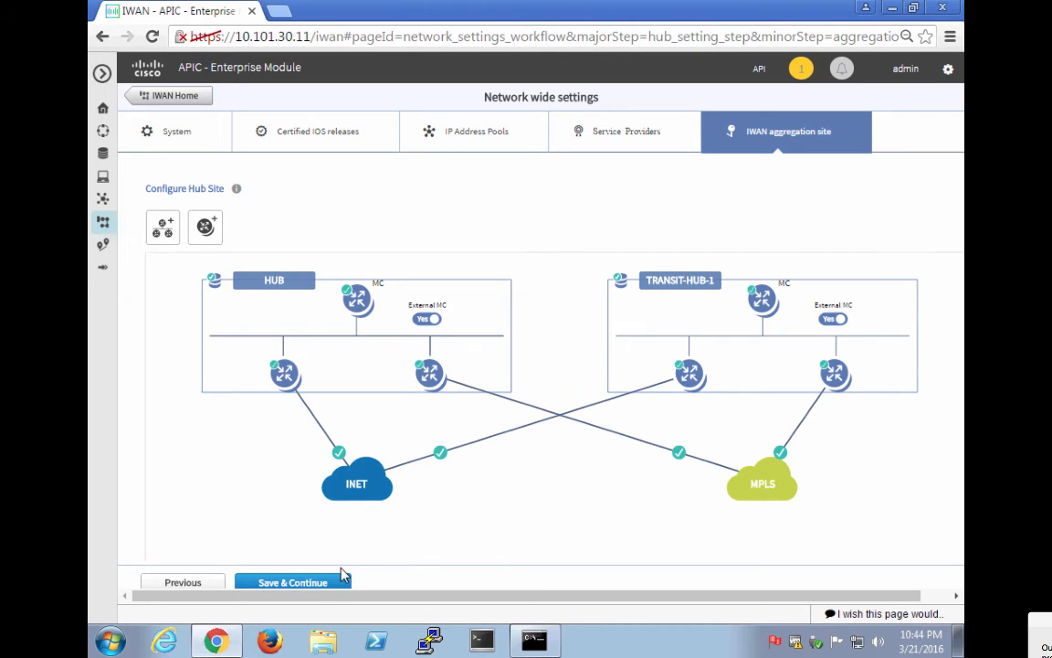
{"action": "left_click", "coordinate": [315, 590]}
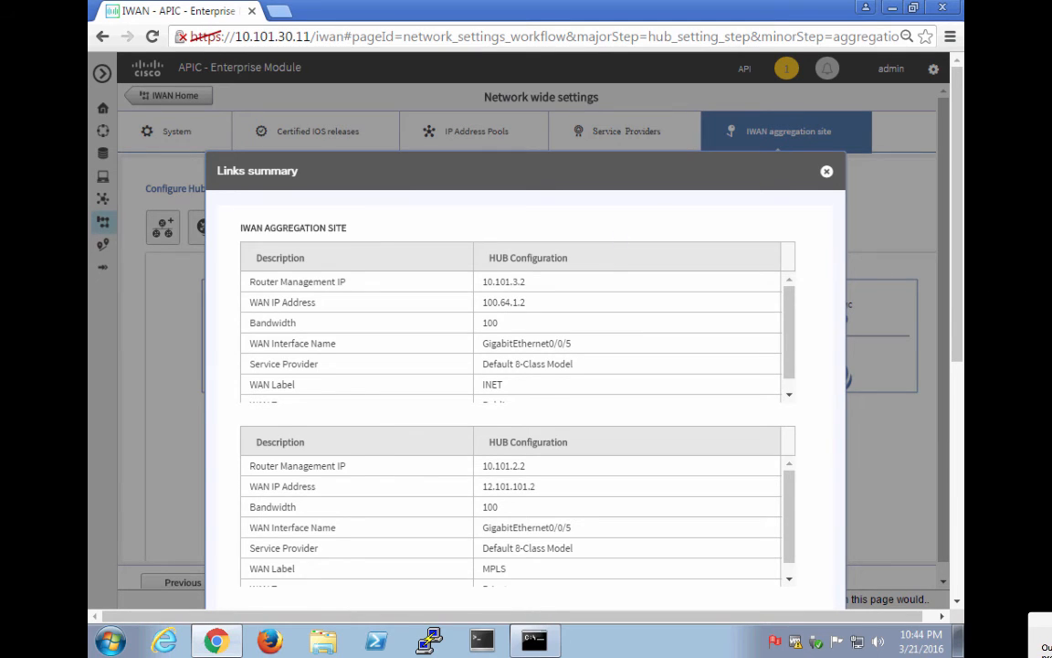
Apply the hub configuration immediately and acknowledge the successful submission message.
{"action": "left_click_drag", "start_coordinate": [959, 356], "coordinate": [963, 399]}
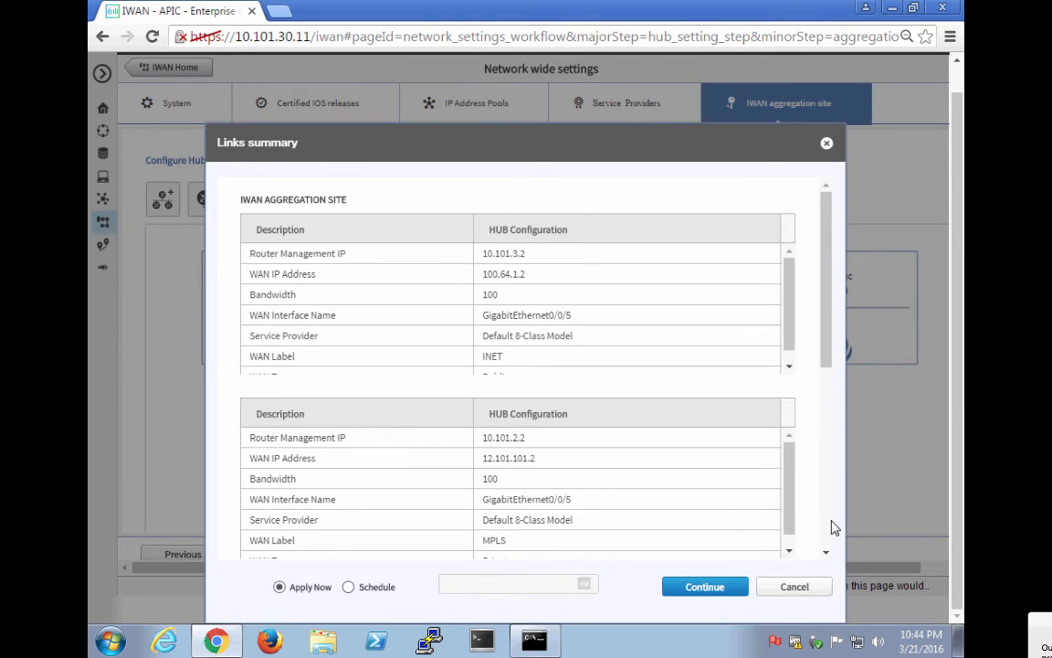
{"action": "scroll", "coordinate": [824, 545], "scroll_direction": "down", "scroll_amount": 5}
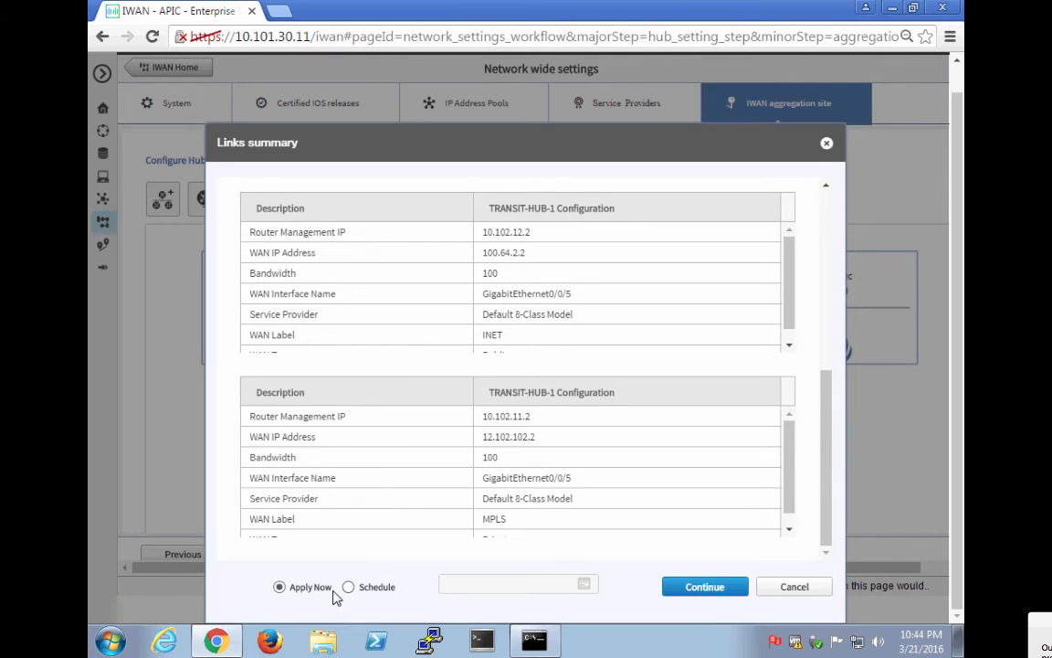
{"action": "left_click", "coordinate": [714, 590]}
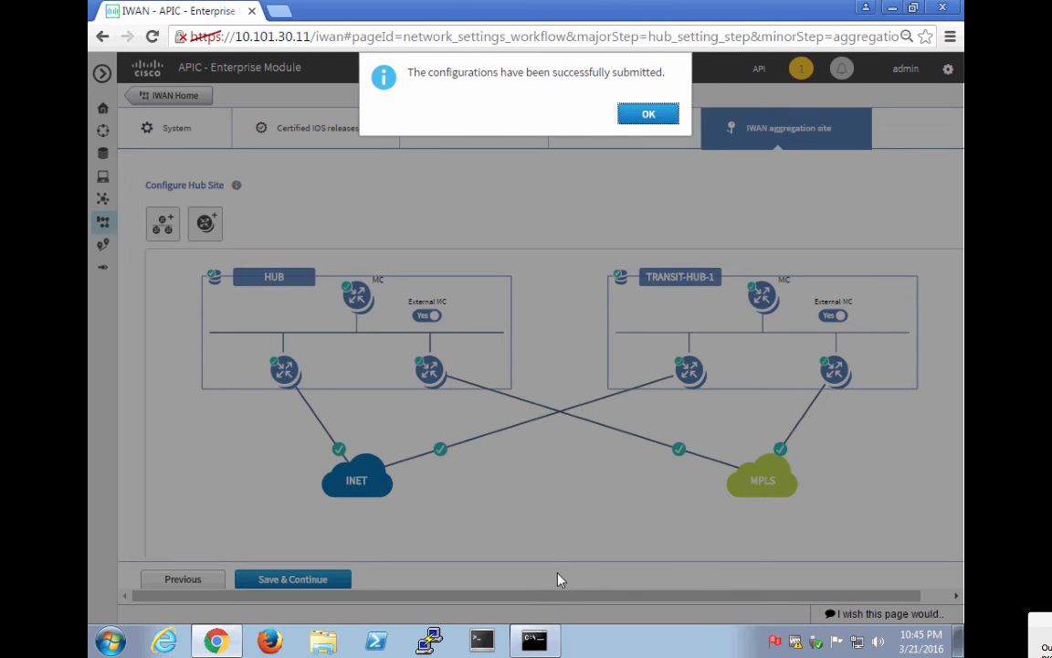
{"action": "left_click", "coordinate": [647, 118]}
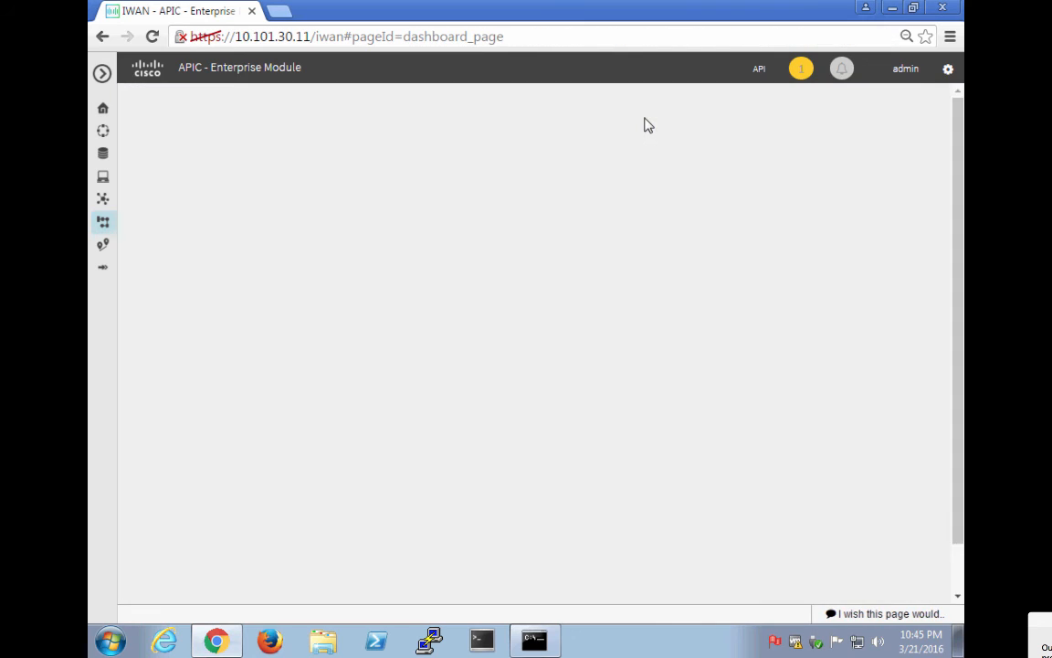